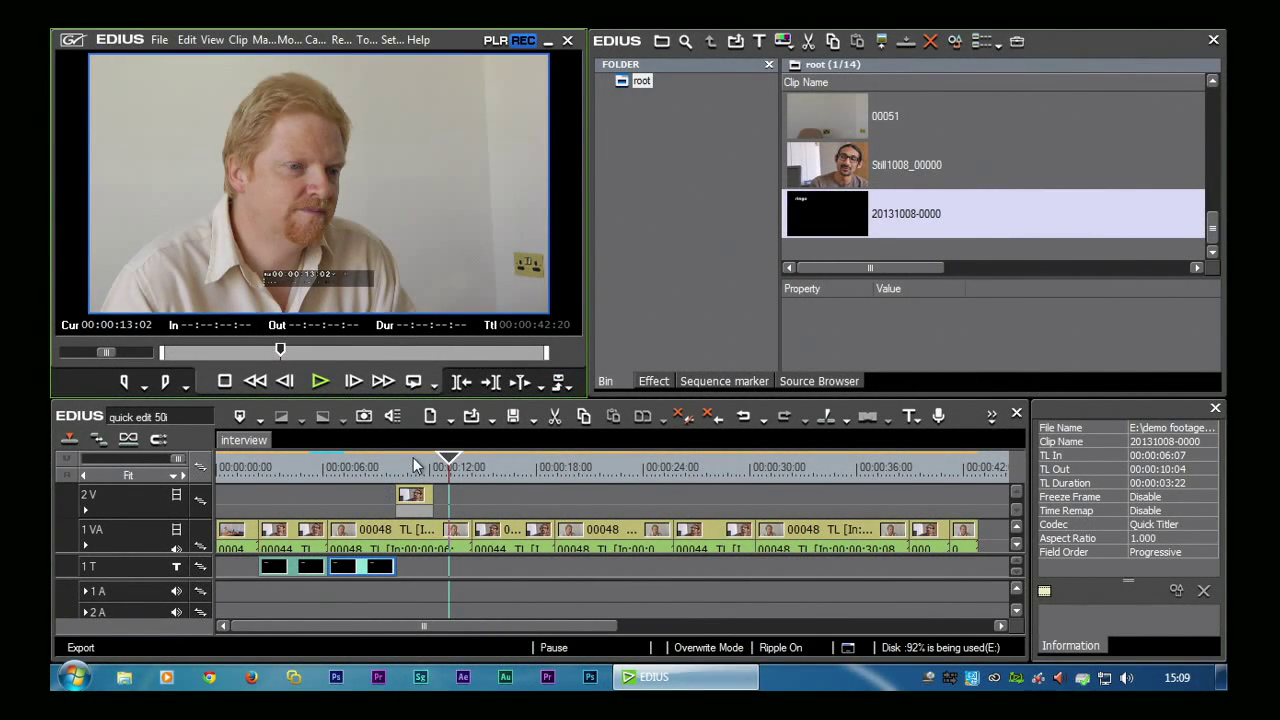
- Add sequence markers at 00:00:10:04 and 00:00:30:08 on the interview timeline
{"action": "left_click_drag", "start_coordinate": [416, 466], "coordinate": [402, 548]}
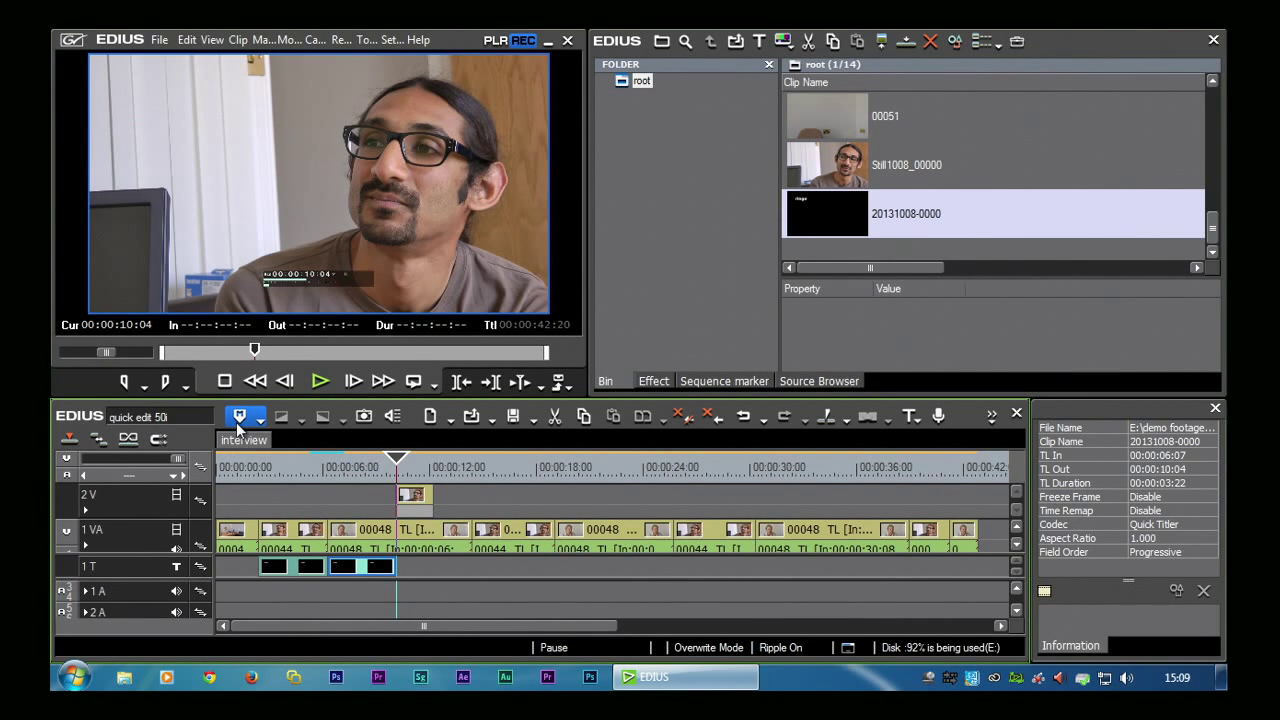
{"action": "left_click", "coordinate": [262, 41]}
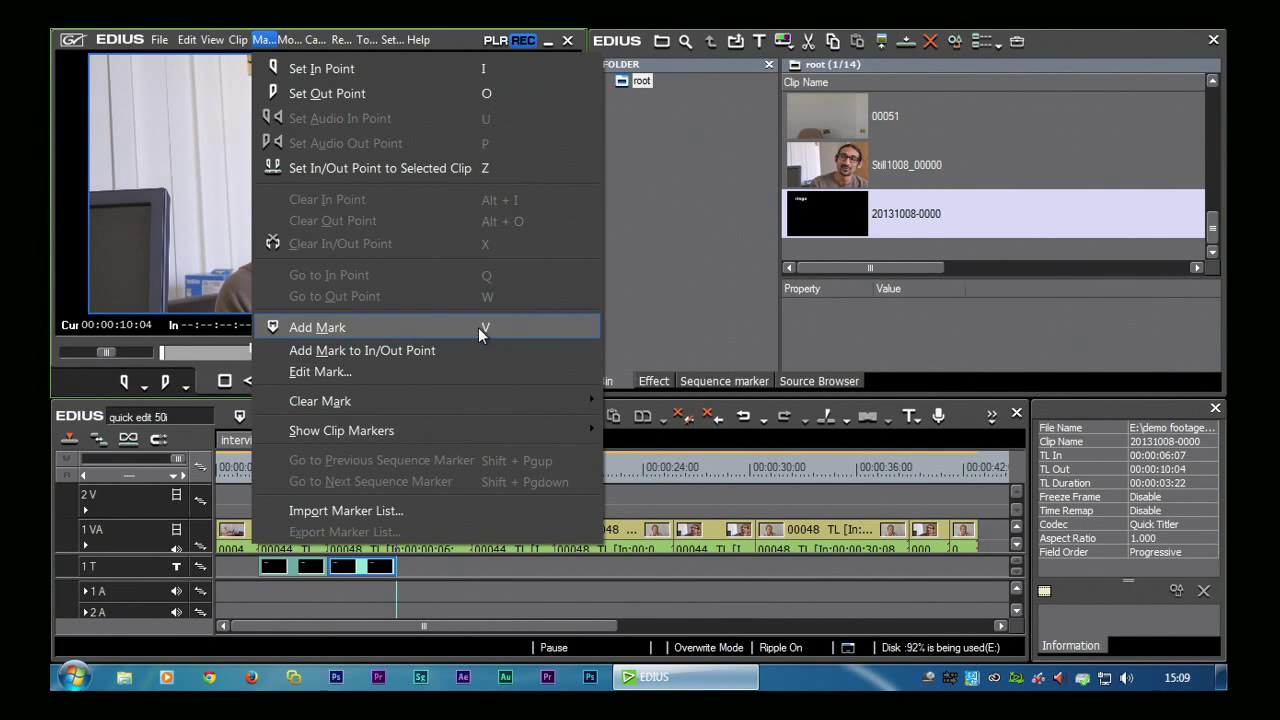
{"action": "left_click", "coordinate": [689, 301]}
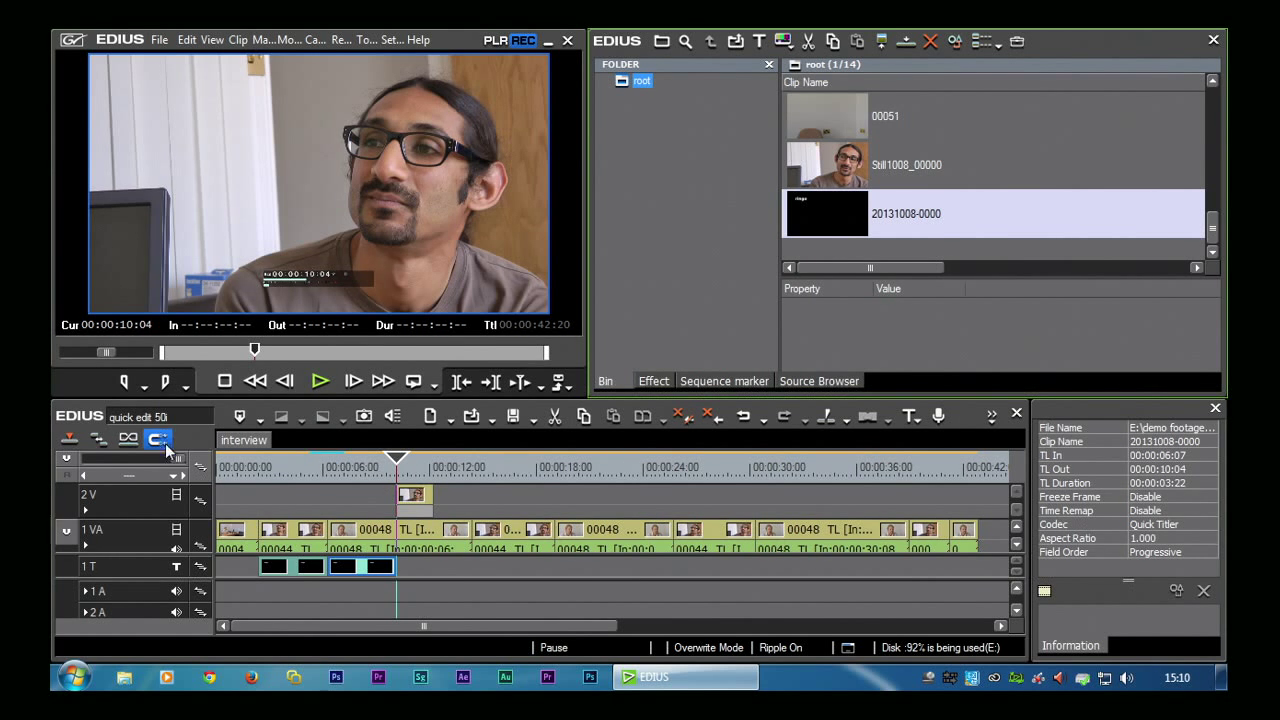
{"action": "left_click", "coordinate": [237, 418]}
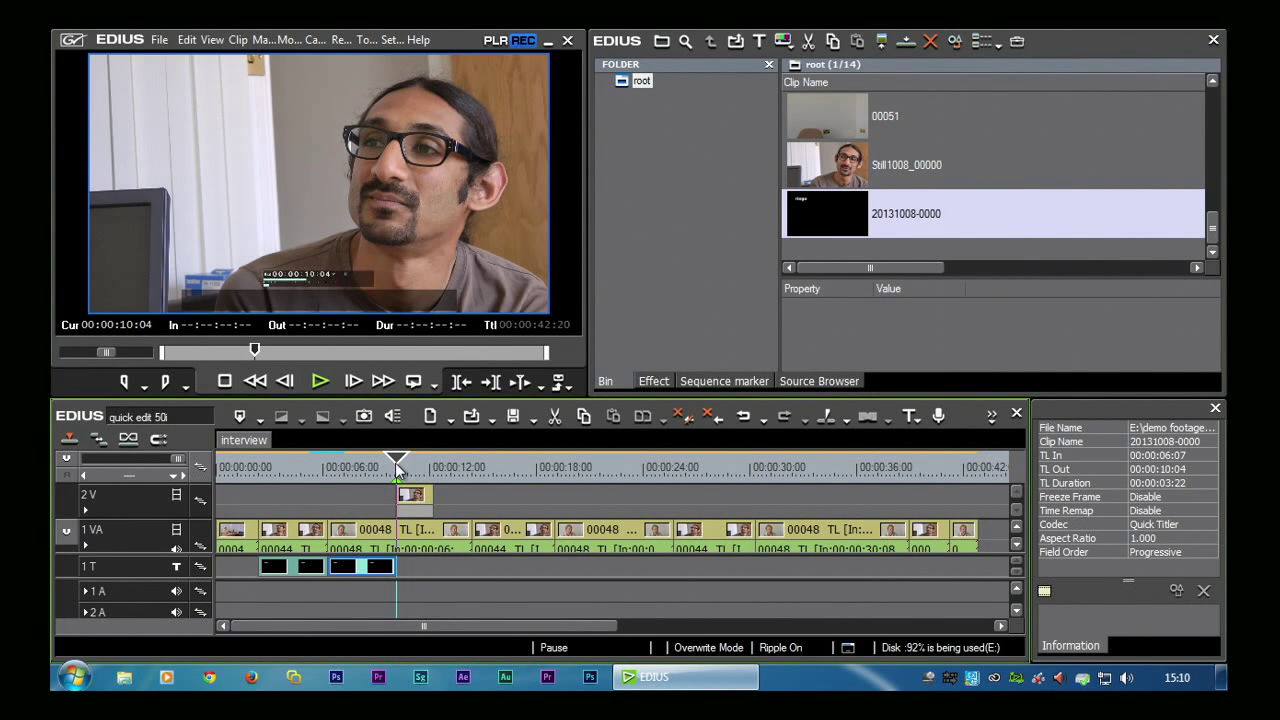
{"action": "left_click", "coordinate": [755, 466]}
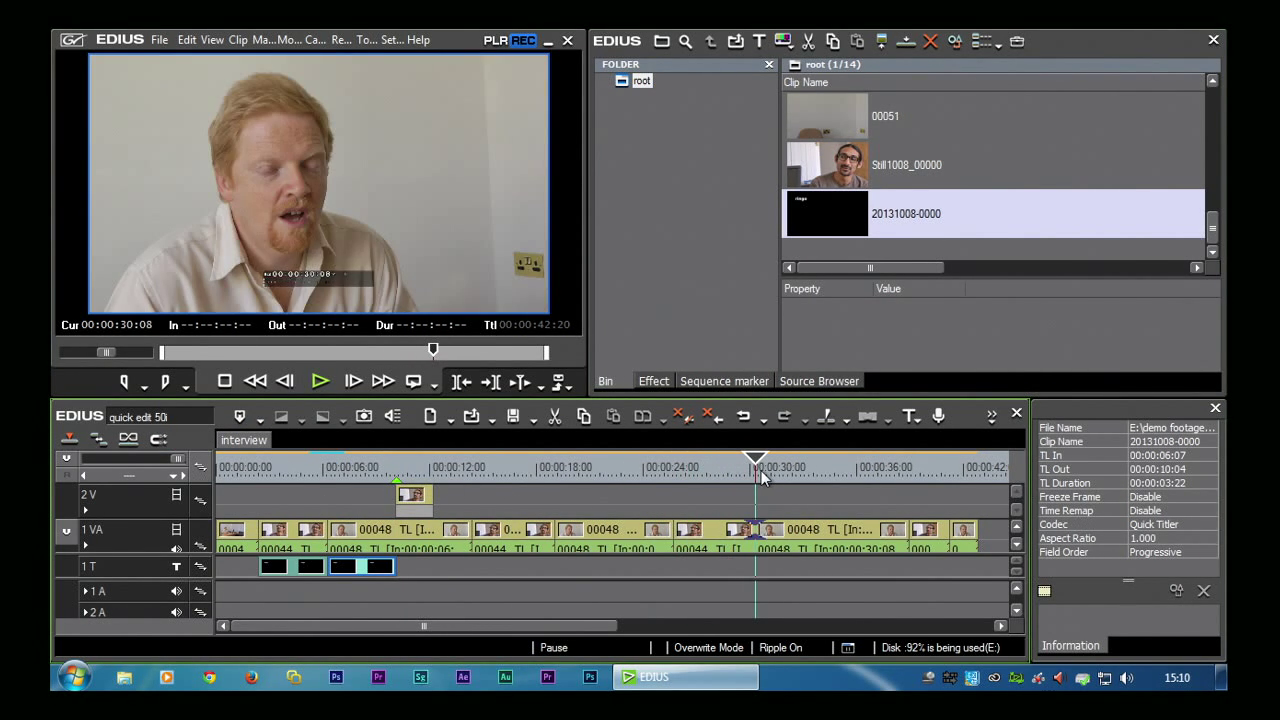
{"action": "left_click", "coordinate": [237, 418]}
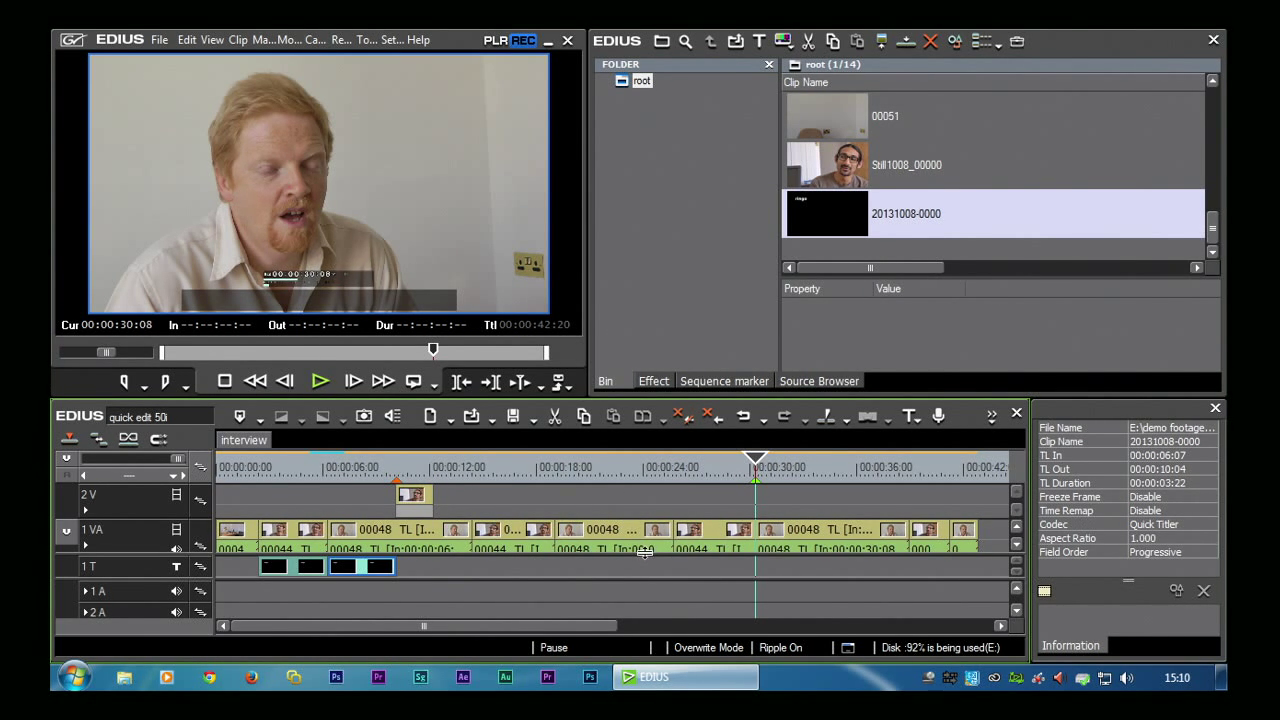
- Enter each speaker's first name as the comment of the two sequence markers and save the project
{"action": "left_click", "coordinate": [727, 381]}
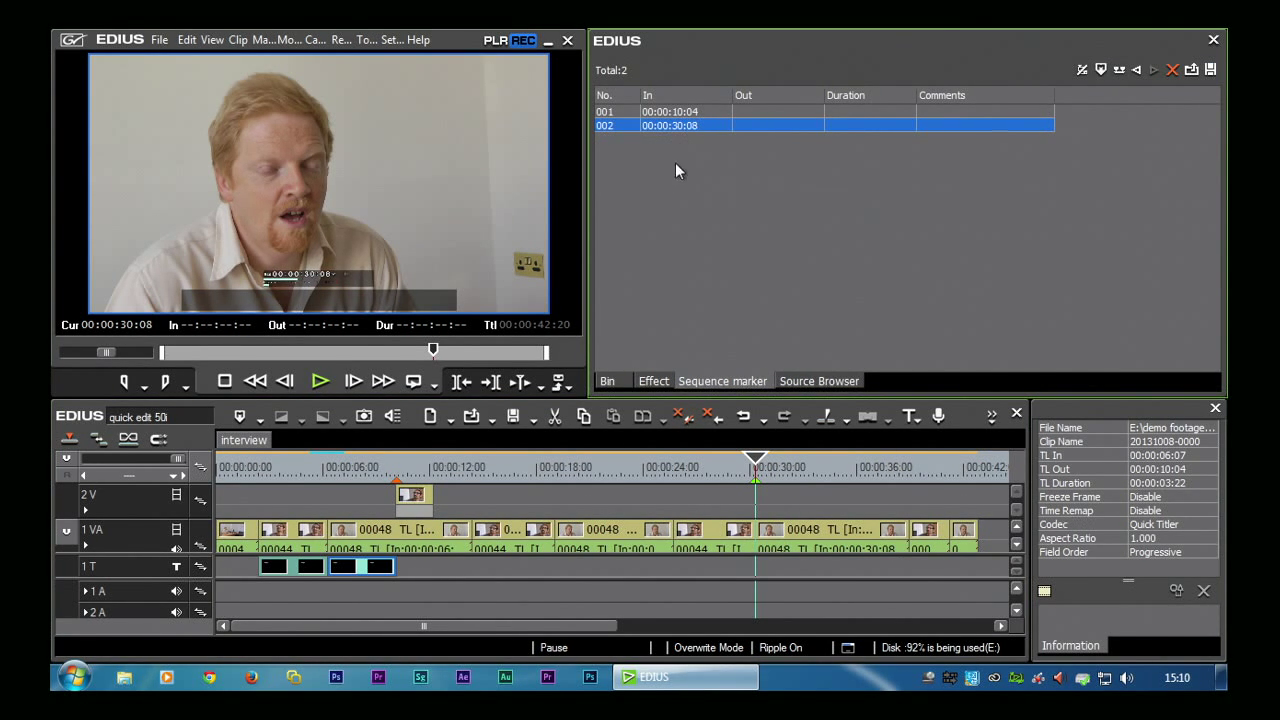
{"action": "left_click", "coordinate": [619, 108]}
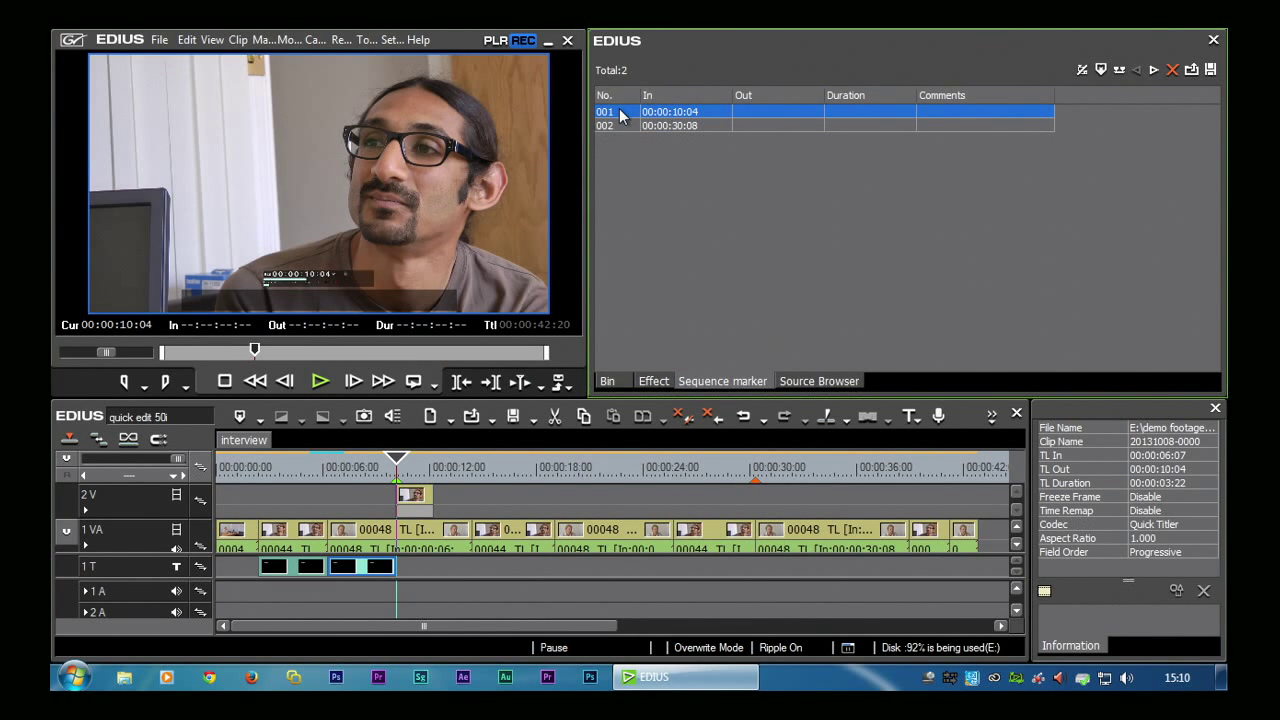
{"action": "left_click", "coordinate": [926, 111]}
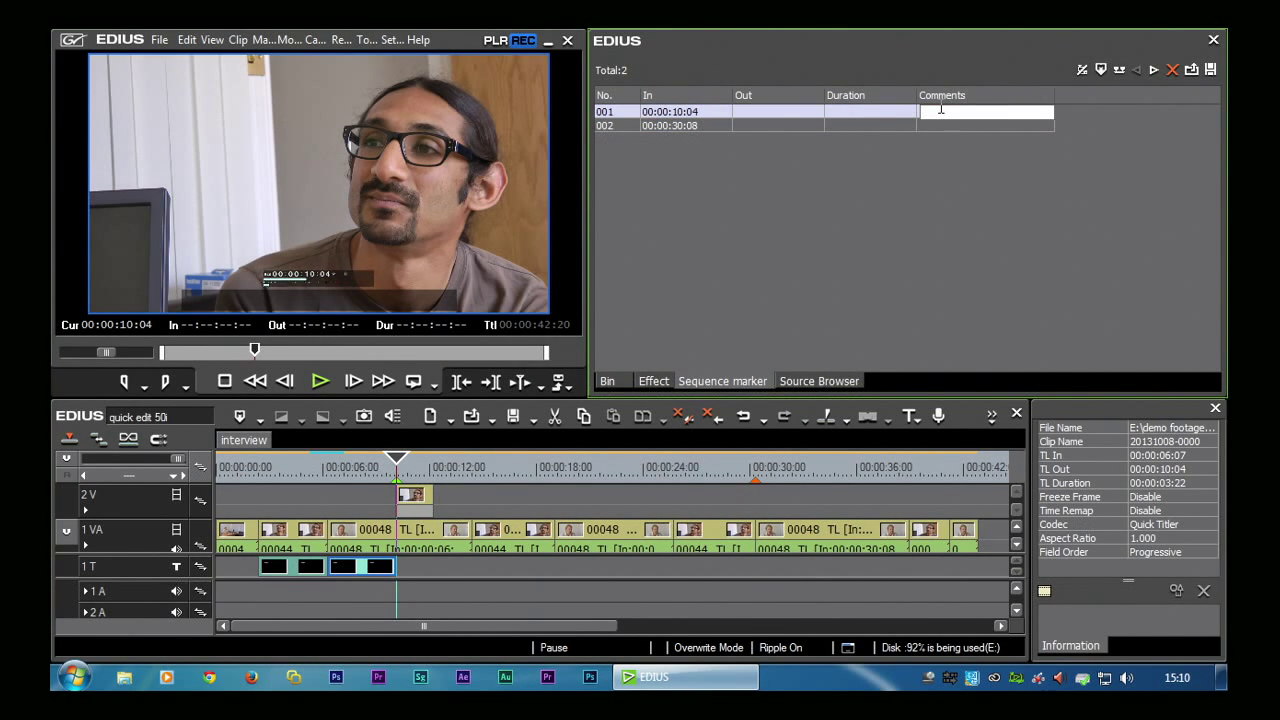
{"action": "type", "text": "INgo"}
{"action": "left_click", "coordinate": [974, 127]}
{"action": "type", "text": "David"}
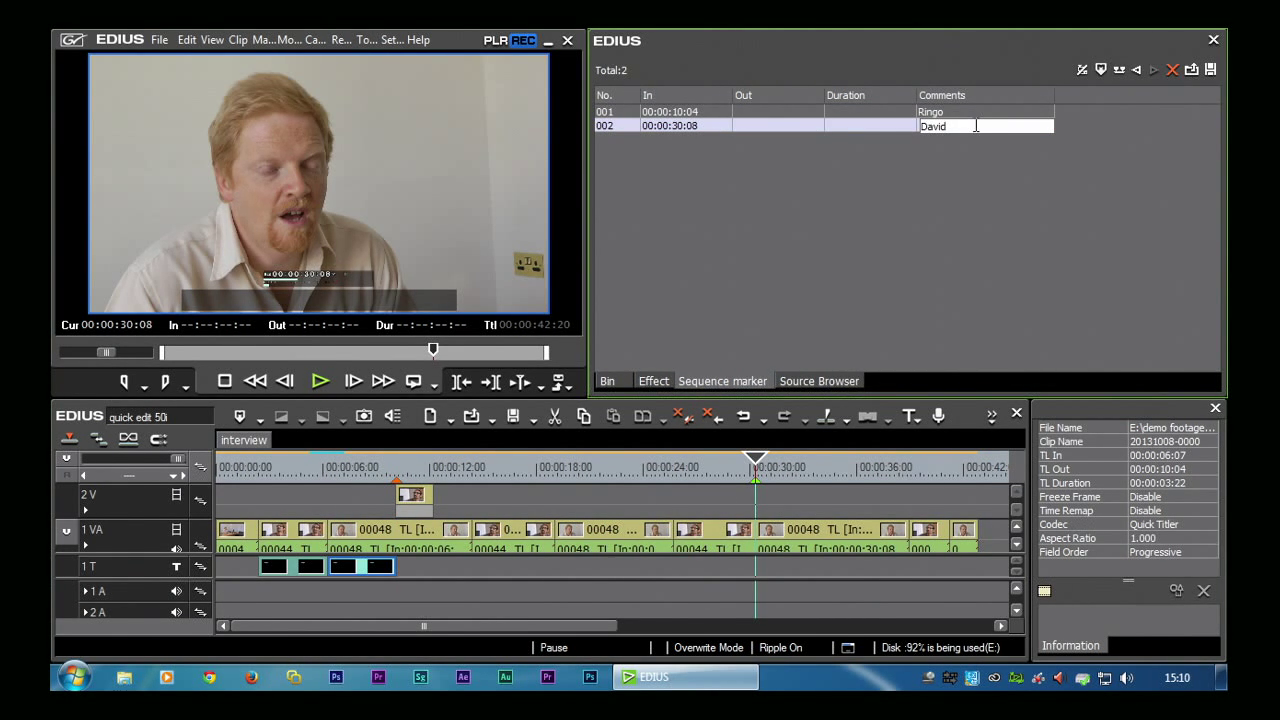
{"action": "key", "text": "Return"}
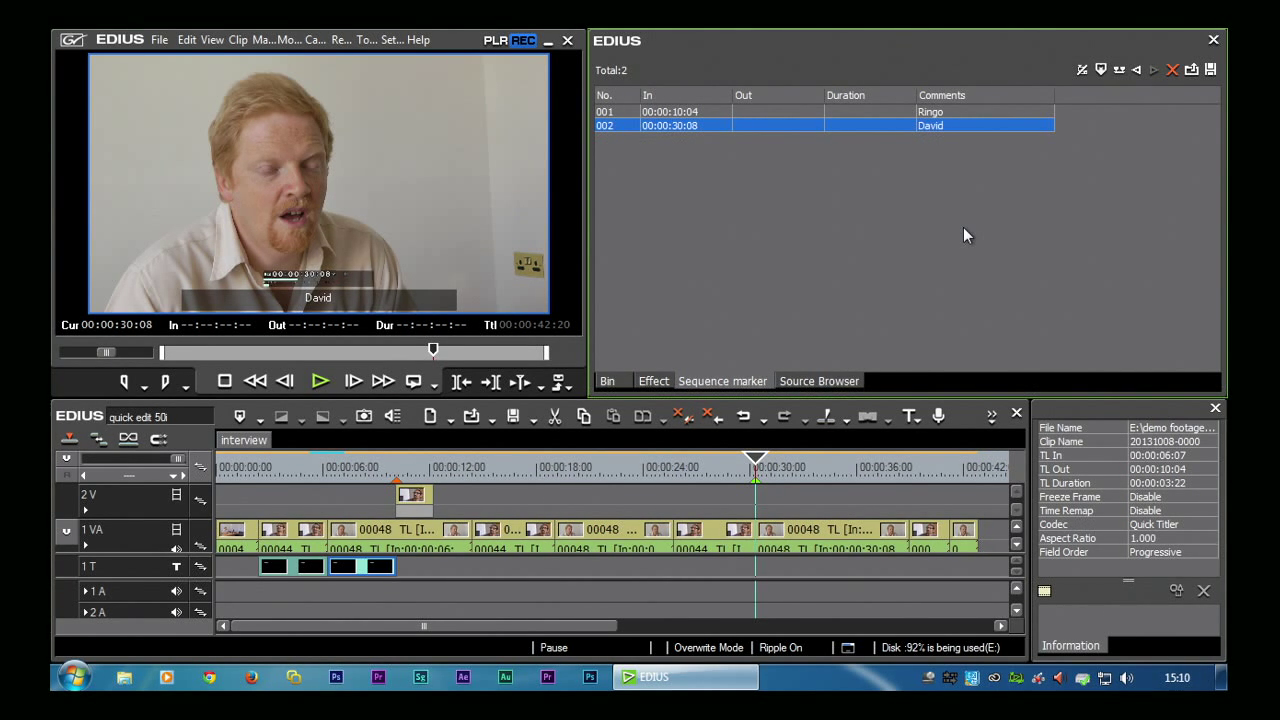
{"action": "left_click", "coordinate": [512, 415]}
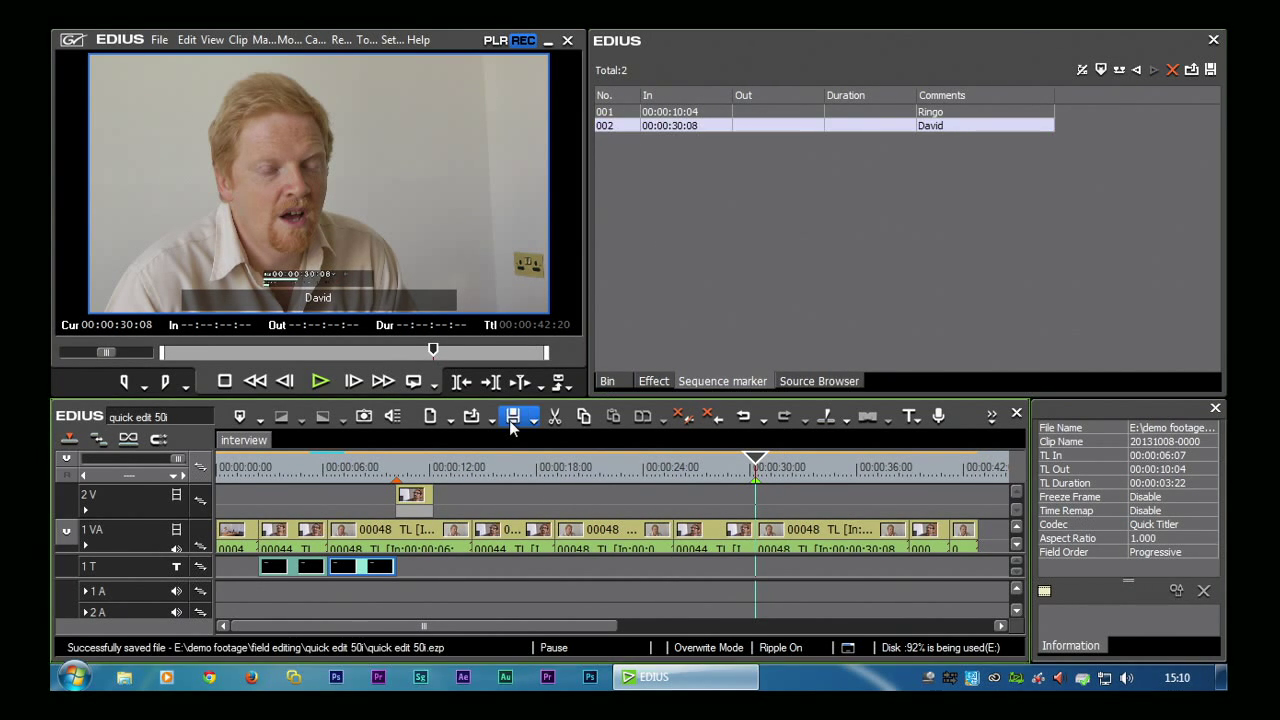
- Start a Burn to disc export of the interview sequence
{"action": "left_click", "coordinate": [563, 380]}
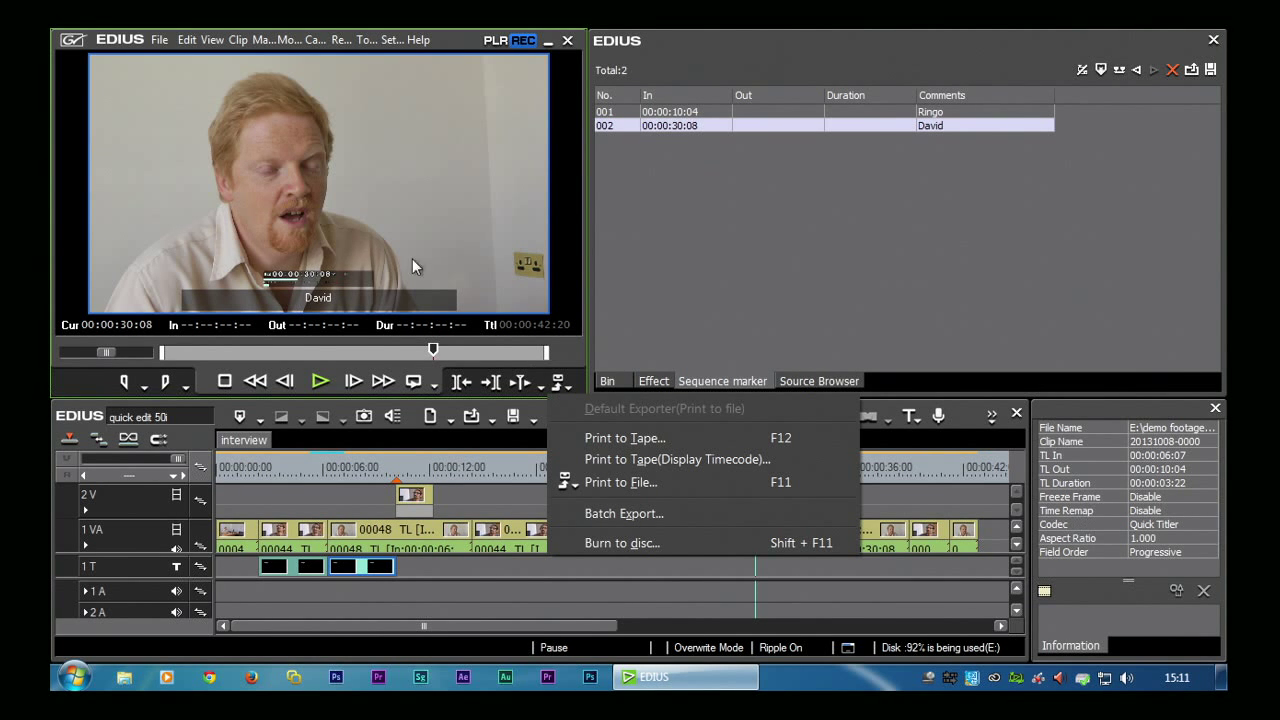
{"action": "left_click", "coordinate": [157, 40]}
{"action": "mouse_move", "coordinate": [172, 470]}
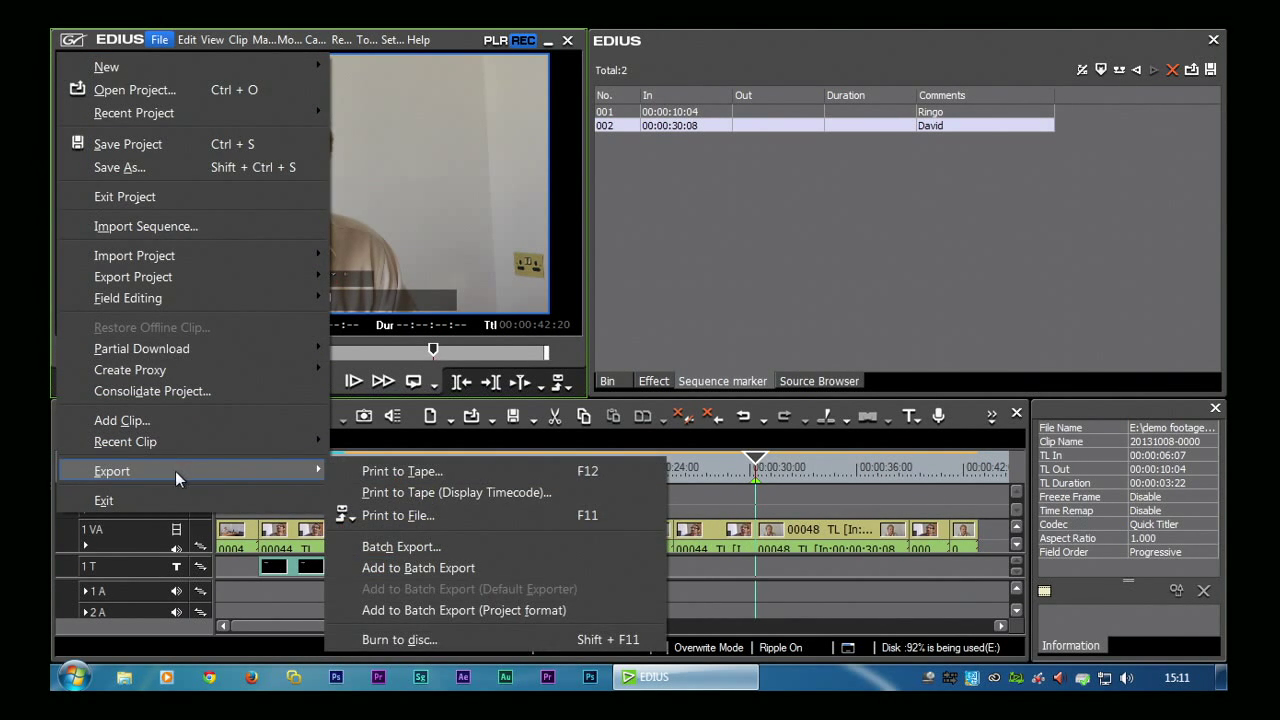
{"action": "left_click", "coordinate": [697, 348]}
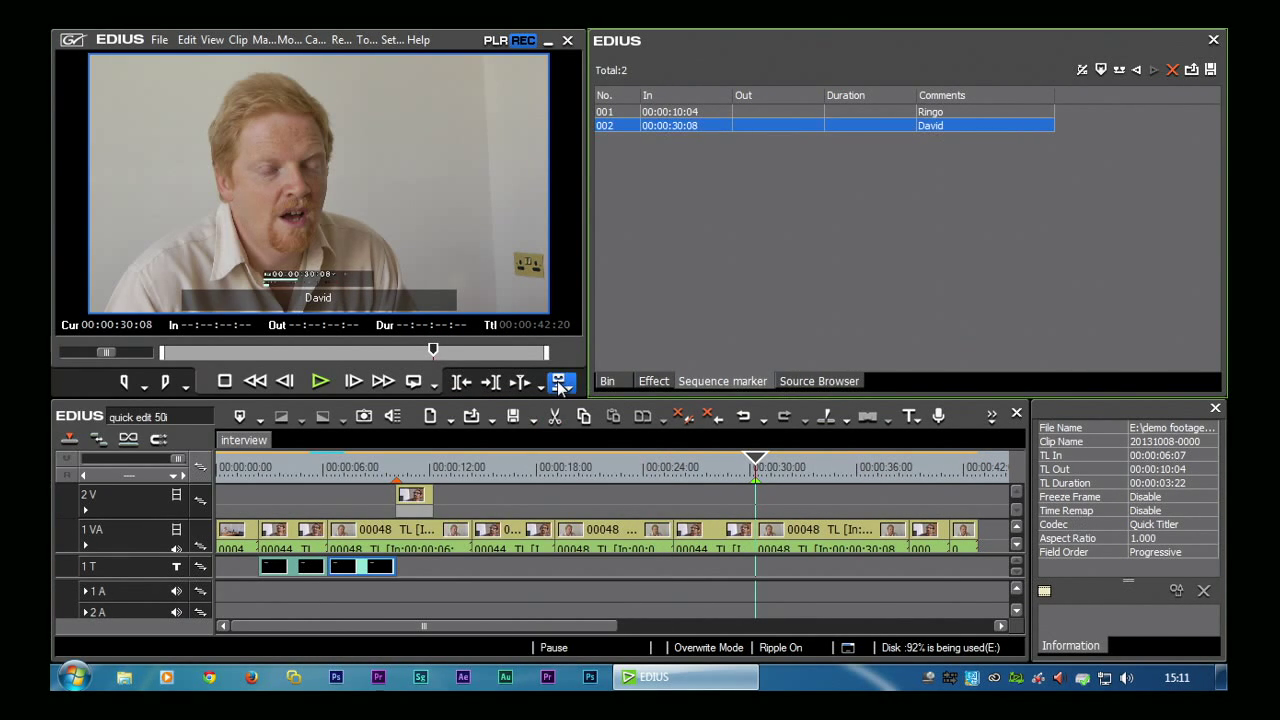
{"action": "left_click", "coordinate": [557, 381]}
{"action": "left_click", "coordinate": [628, 540]}
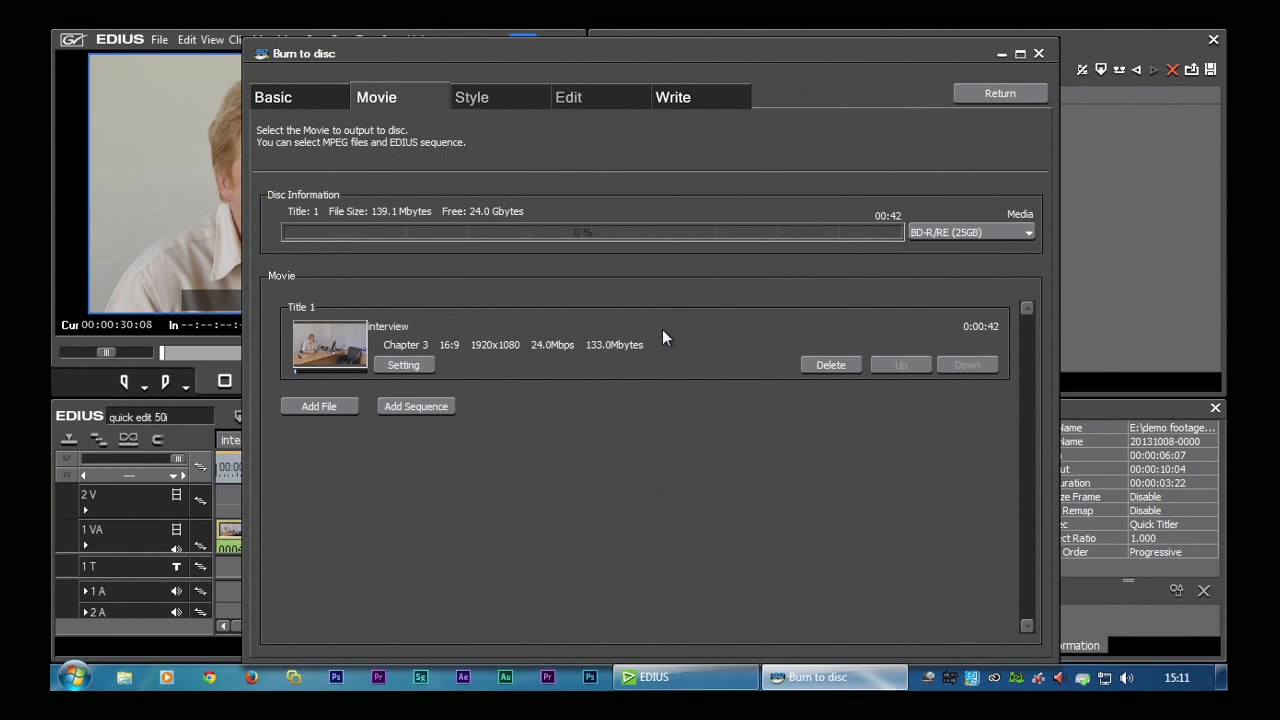
- Review the disc's basic, movie and write settings, and set the Blu-ray disc to use a menu
{"action": "left_click", "coordinate": [292, 100]}
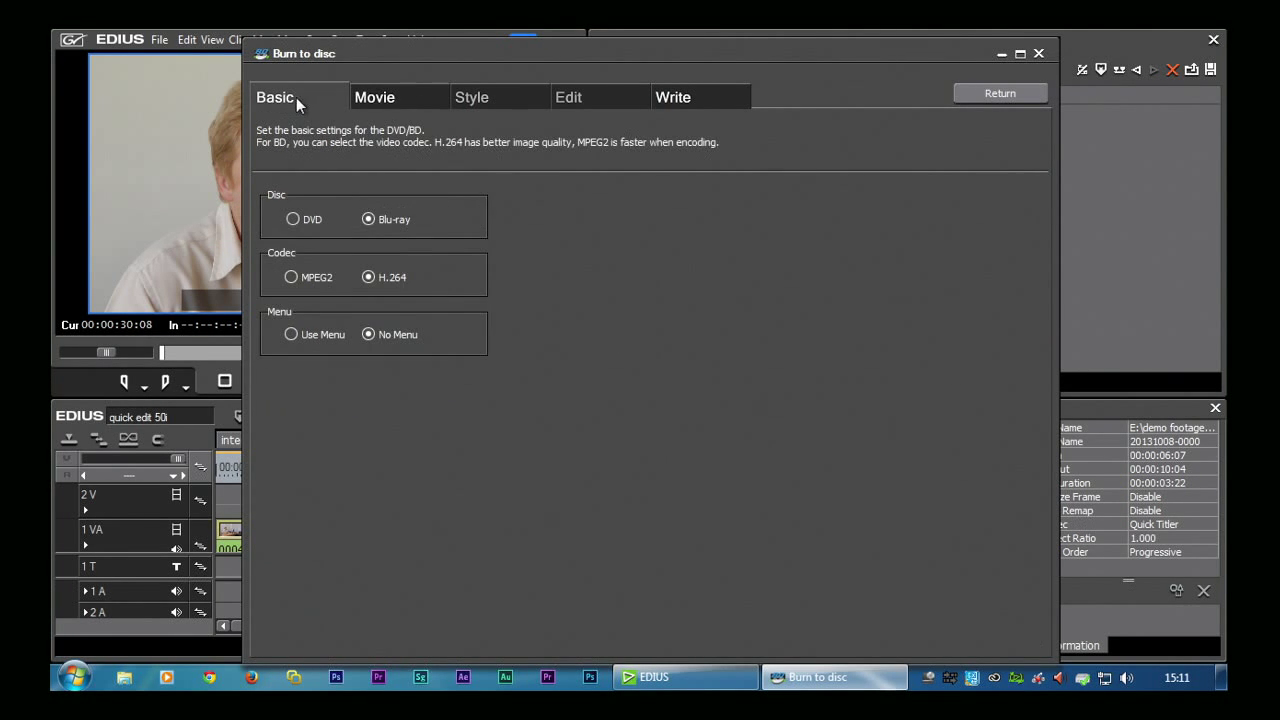
{"action": "left_click", "coordinate": [402, 91]}
{"action": "left_click", "coordinate": [717, 99]}
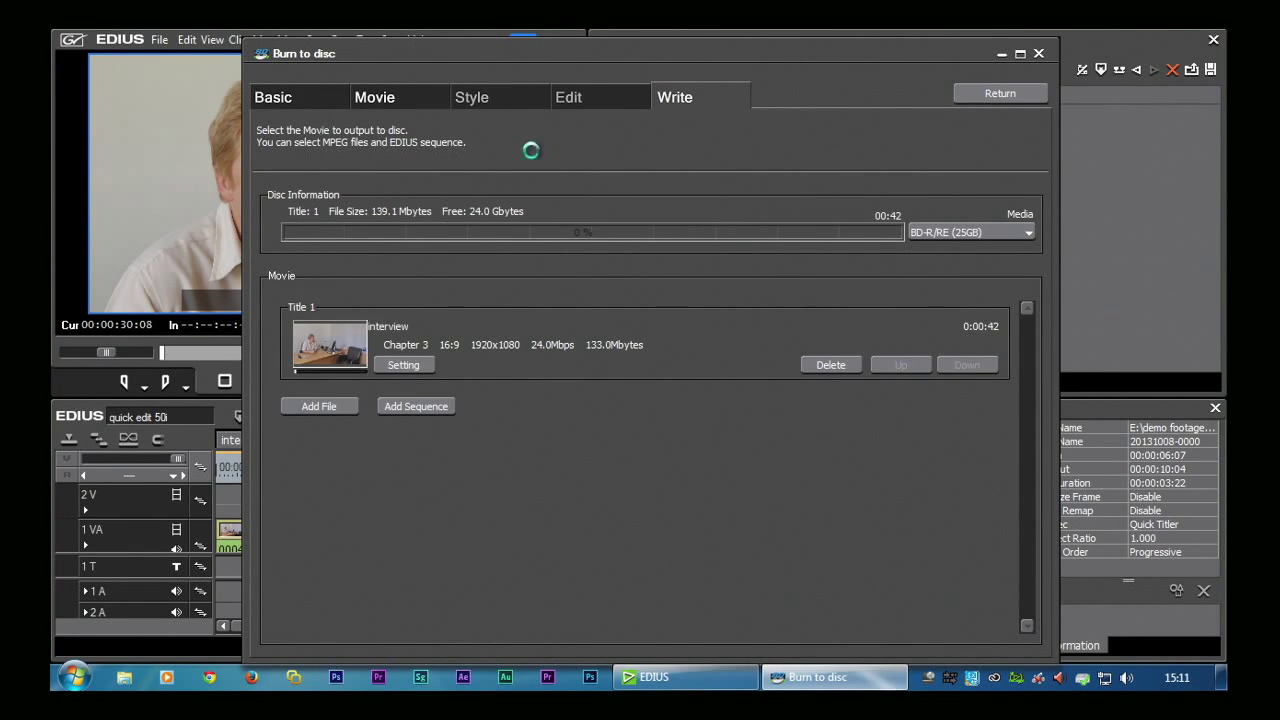
{"action": "left_click", "coordinate": [389, 103]}
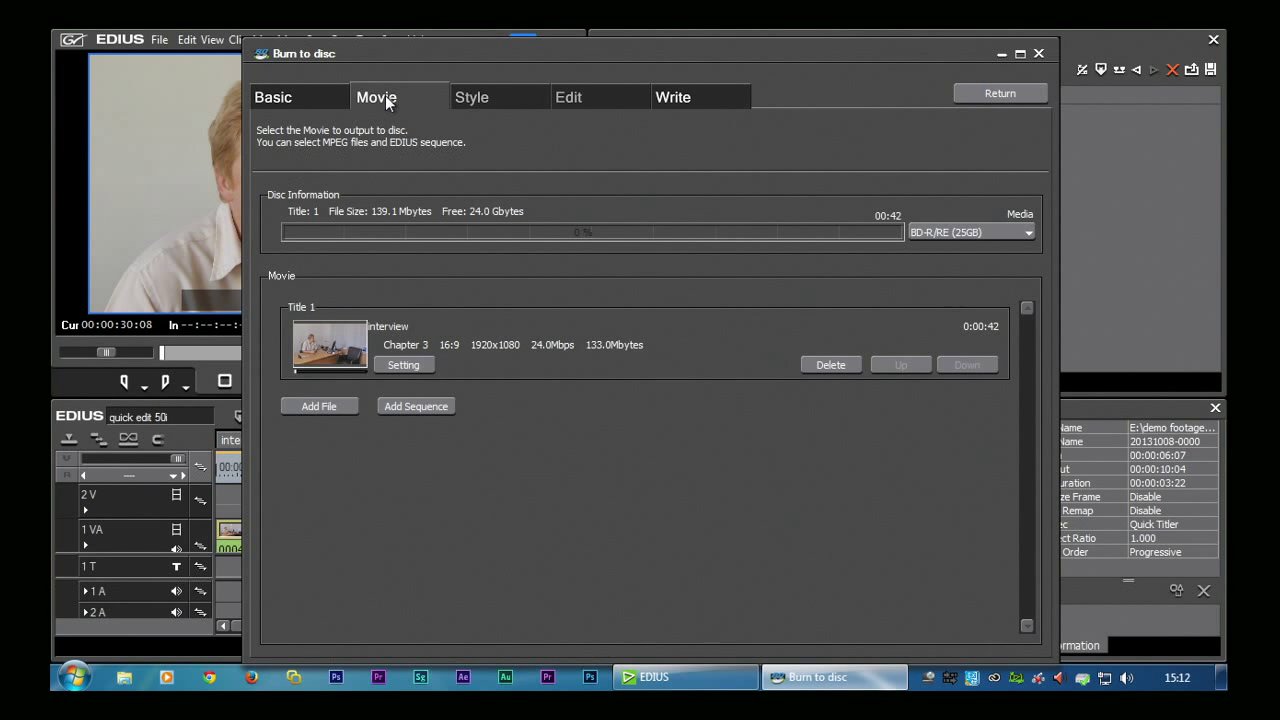
{"action": "left_click", "coordinate": [274, 100]}
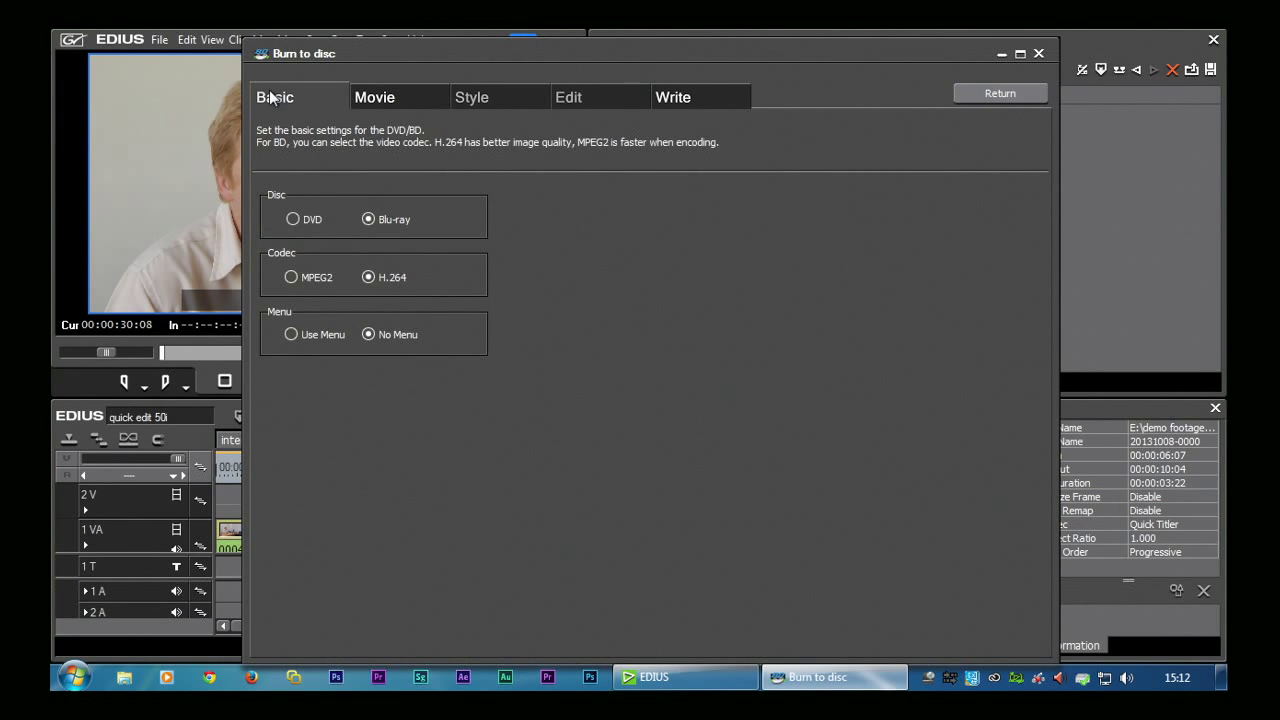
{"action": "left_click", "coordinate": [302, 334]}
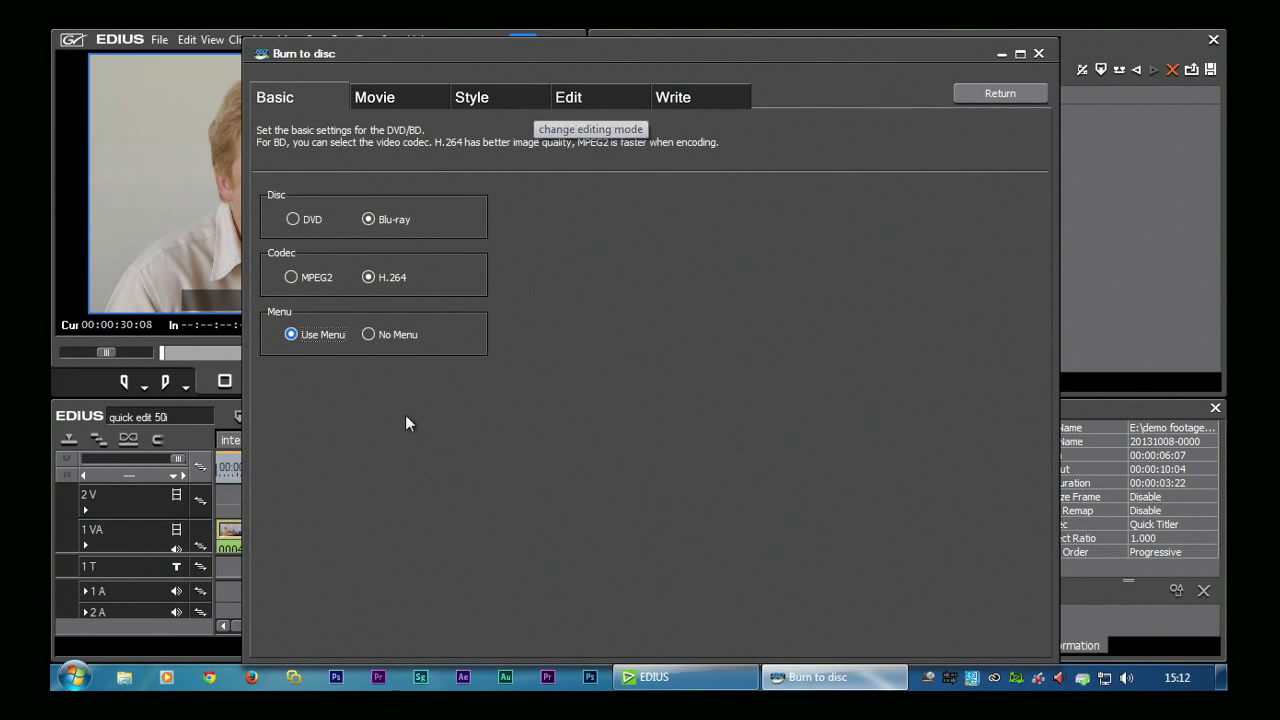
- Preview the Sky 01 and Space image styles for the disc menu and return to Simple 09 blue
{"action": "left_click", "coordinate": [462, 99]}
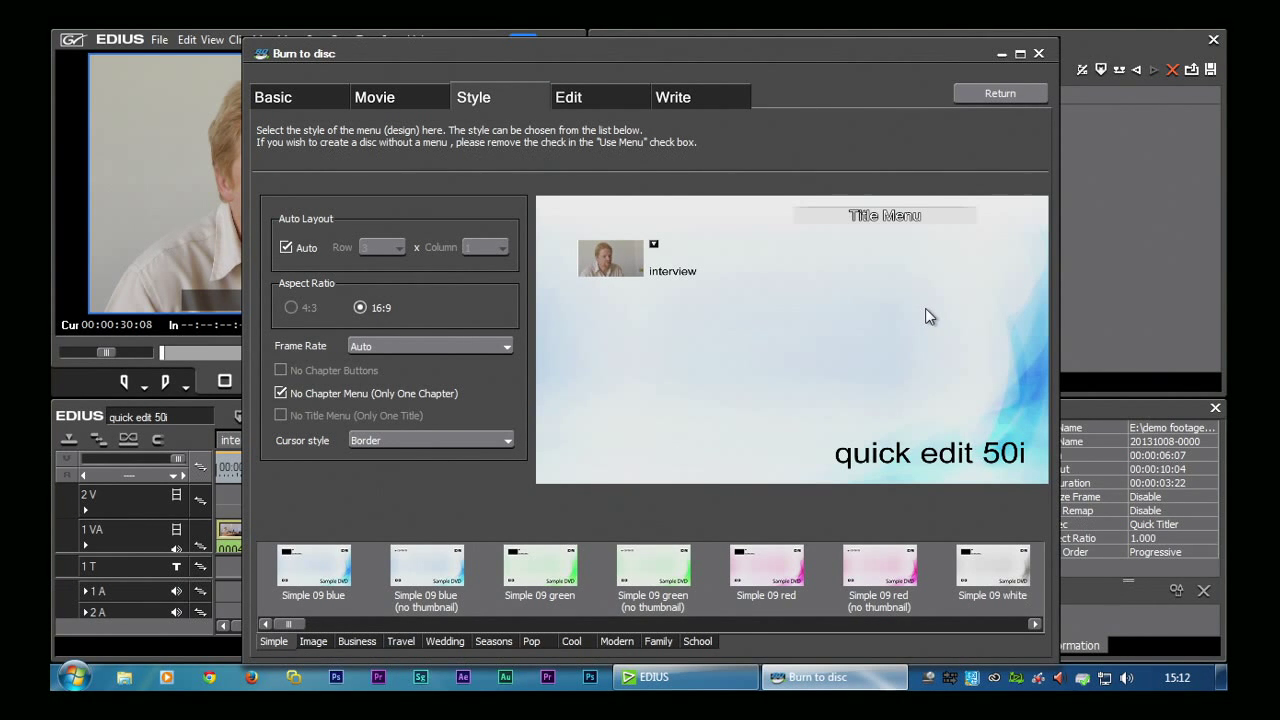
{"action": "left_click", "coordinate": [312, 641]}
{"action": "left_click", "coordinate": [769, 568]}
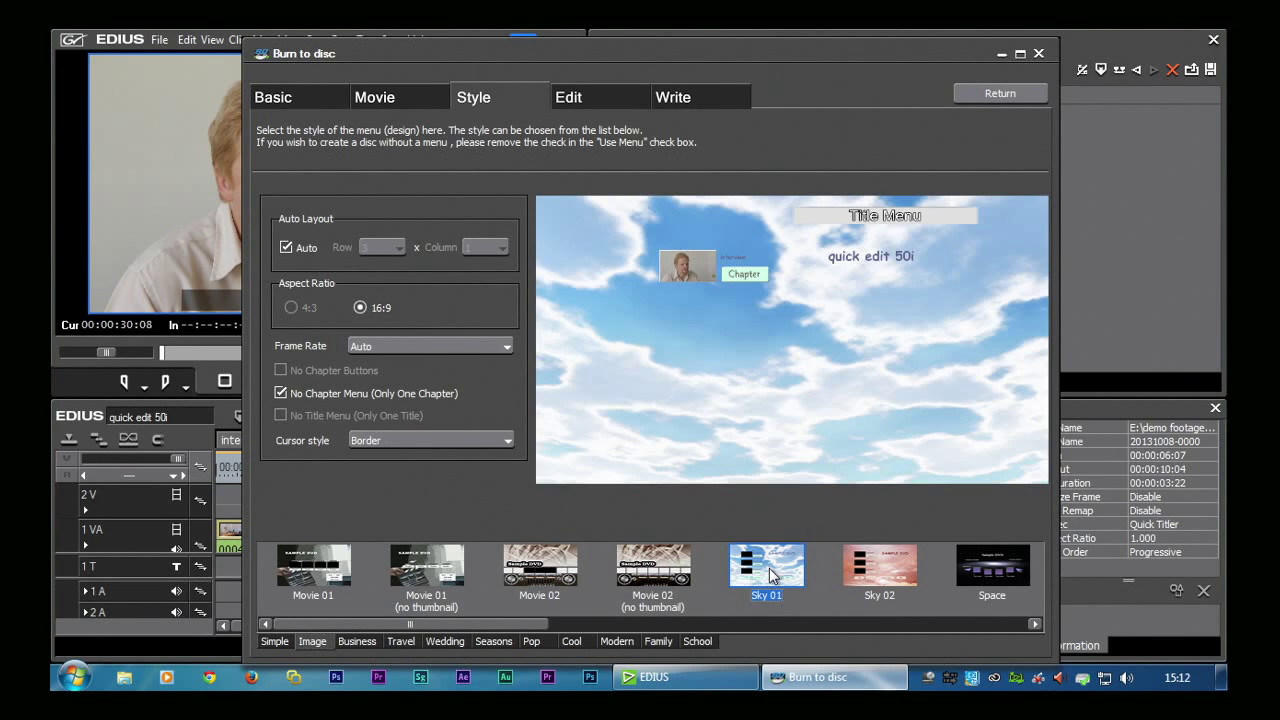
{"action": "left_click", "coordinate": [990, 568]}
{"action": "left_click", "coordinate": [273, 641]}
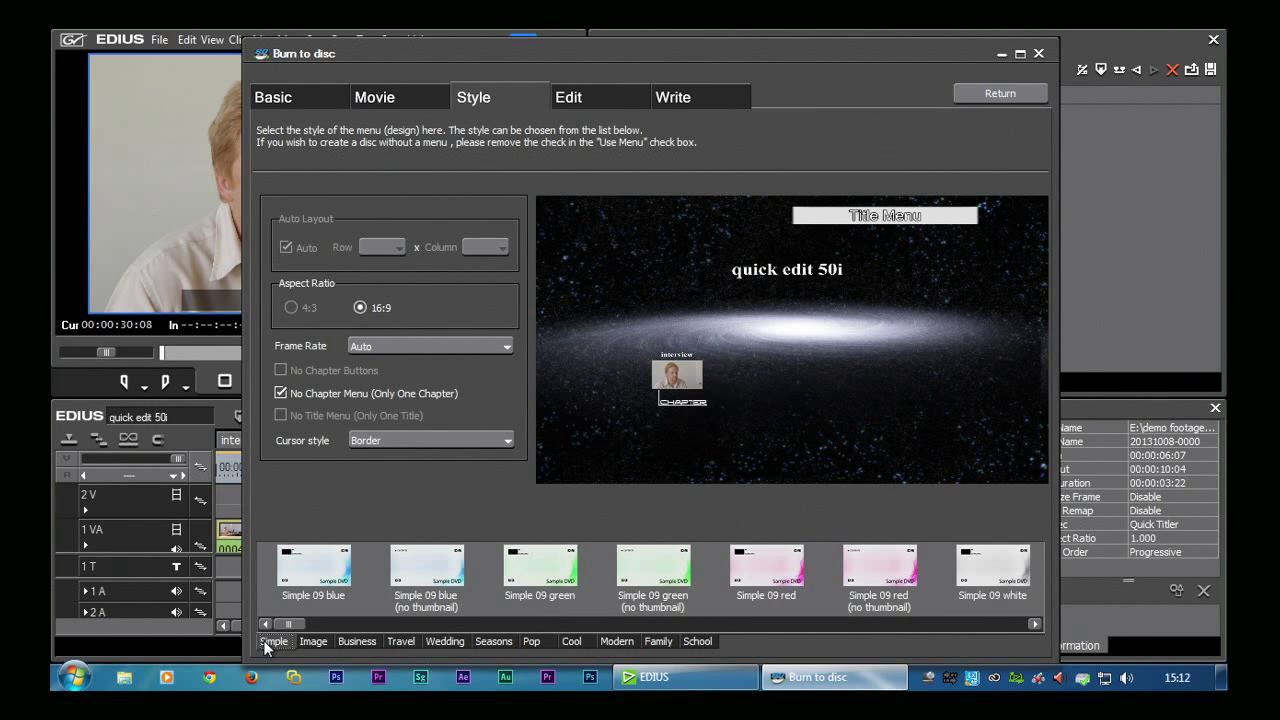
{"action": "left_click", "coordinate": [306, 560]}
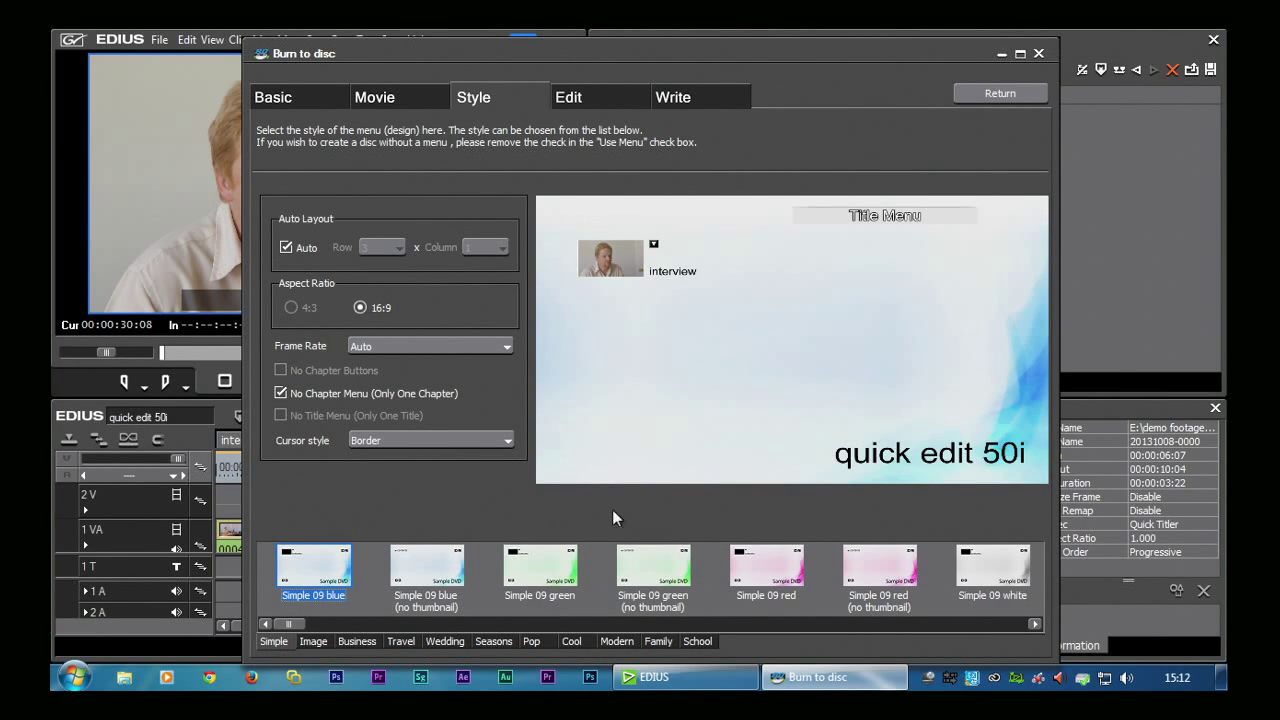
- Try the Travel 05, Travel 05 (no thumbnail) and Travel 04 menu styles, and switch back to Simple 09 blue
{"action": "left_click", "coordinate": [400, 642]}
{"action": "left_click", "coordinate": [788, 573]}
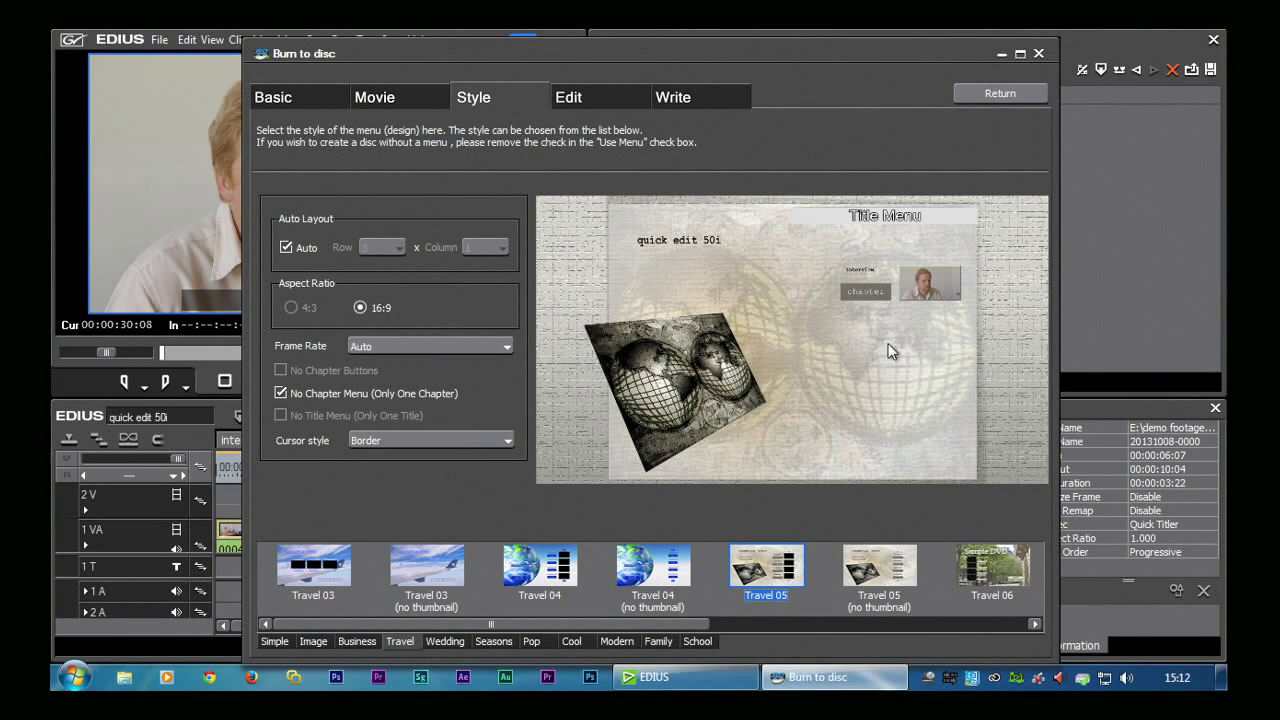
{"action": "left_click", "coordinate": [880, 570]}
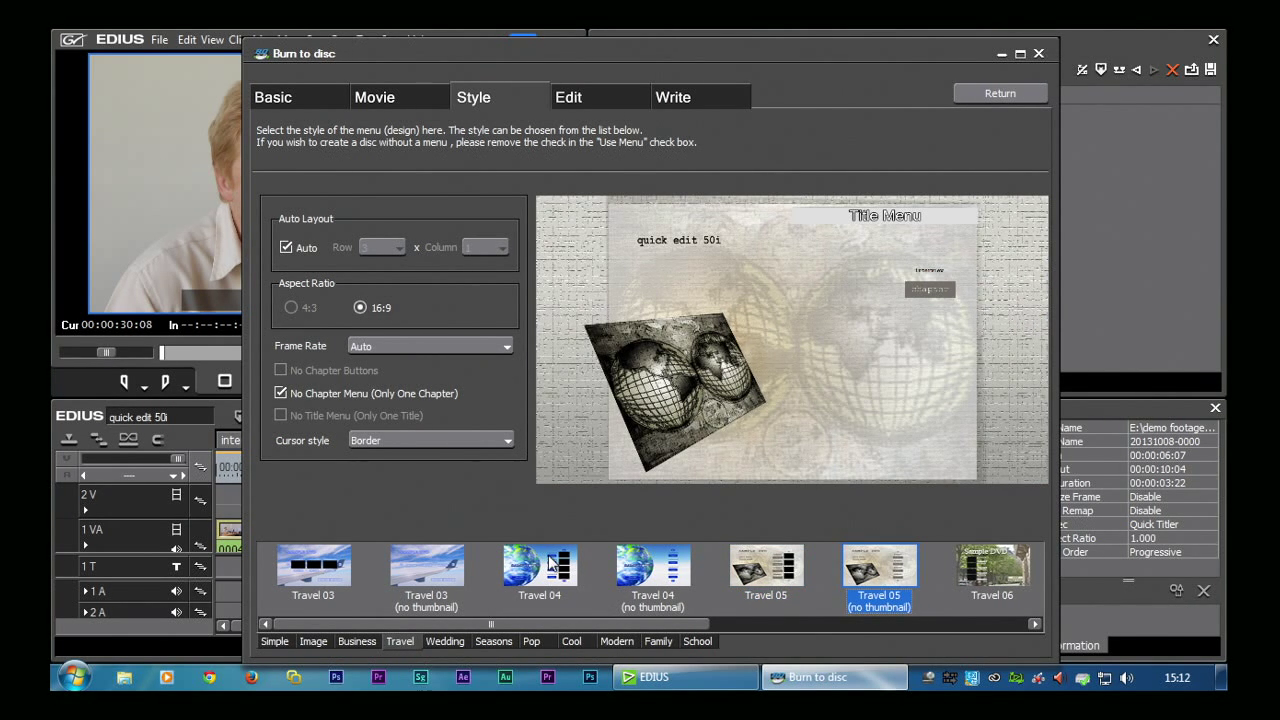
{"action": "left_click", "coordinate": [548, 563]}
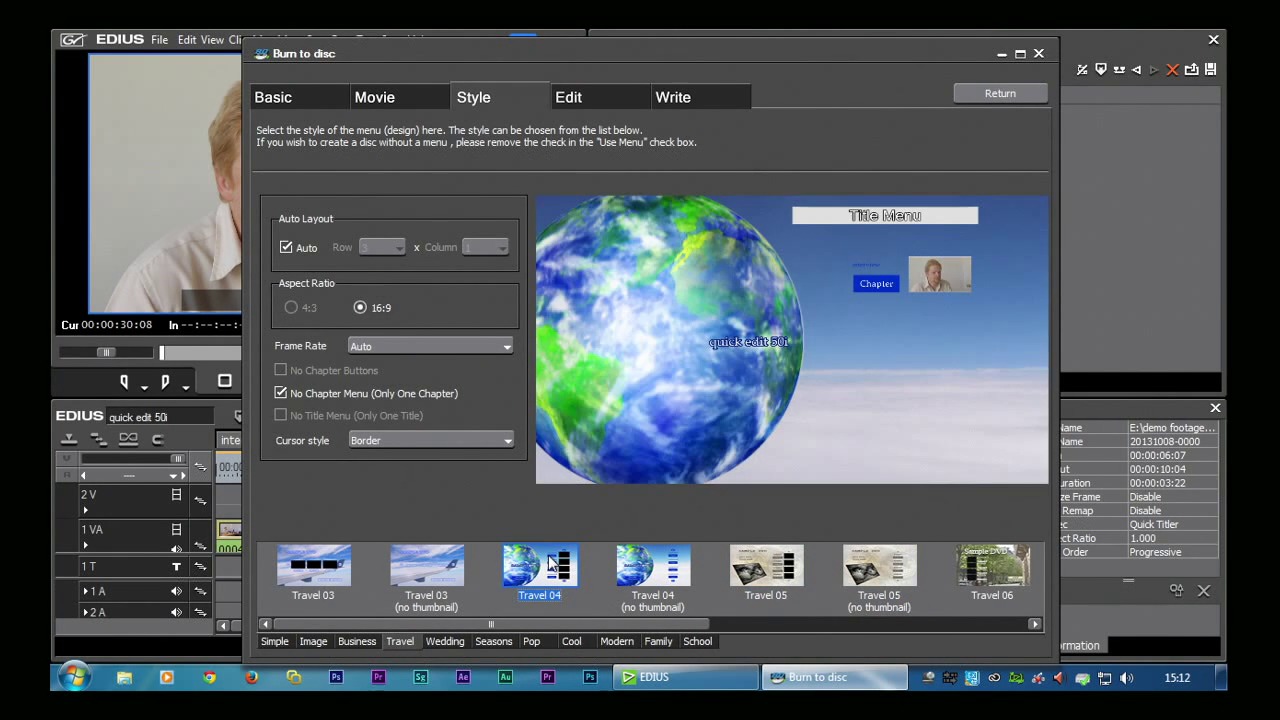
{"action": "left_click", "coordinate": [274, 640]}
{"action": "left_click", "coordinate": [314, 560]}
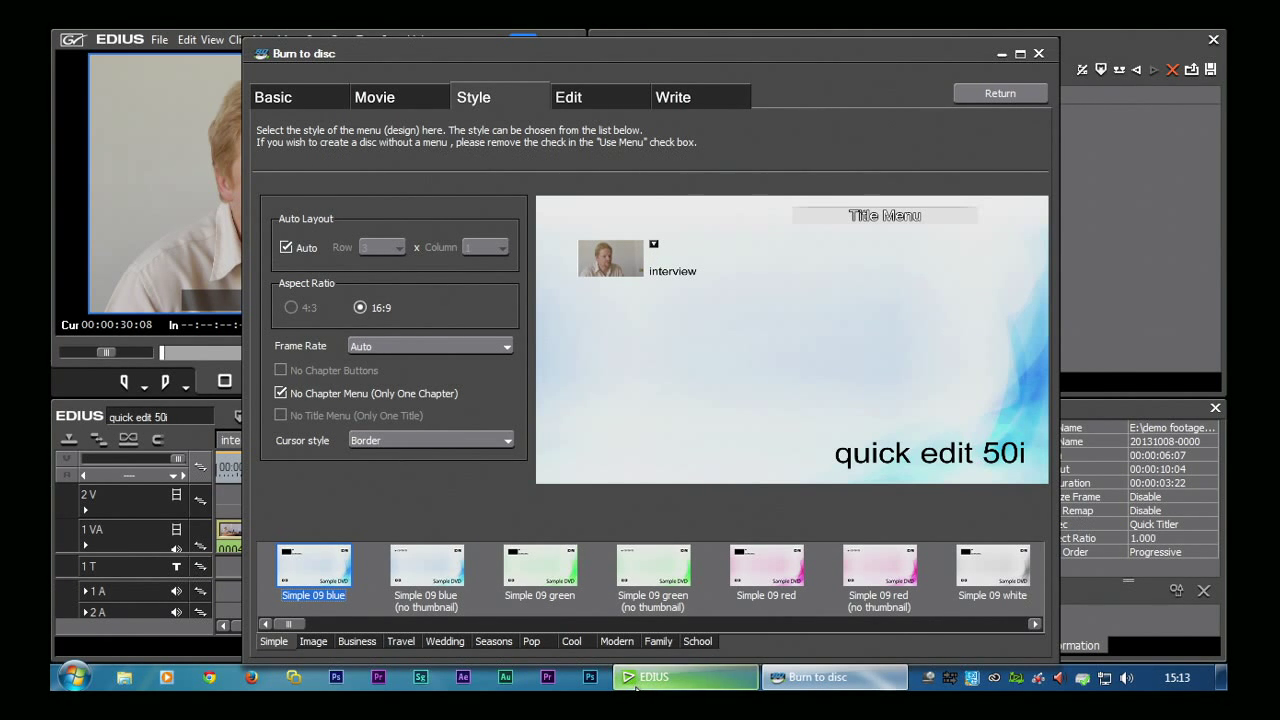
- Compare the Wedding 03 menu style and apply Simple 09 blue as the disc menu design
{"action": "left_click", "coordinate": [643, 553]}
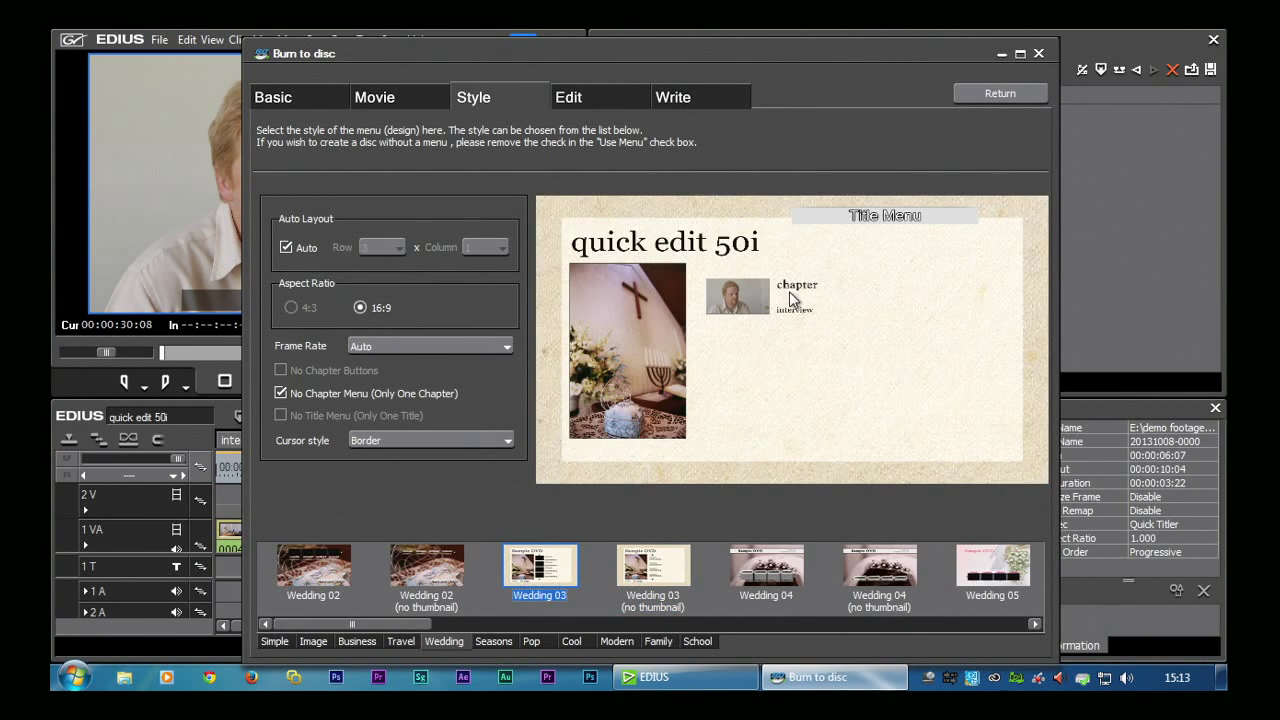
{"action": "left_click", "coordinate": [276, 643]}
{"action": "left_click", "coordinate": [308, 554]}
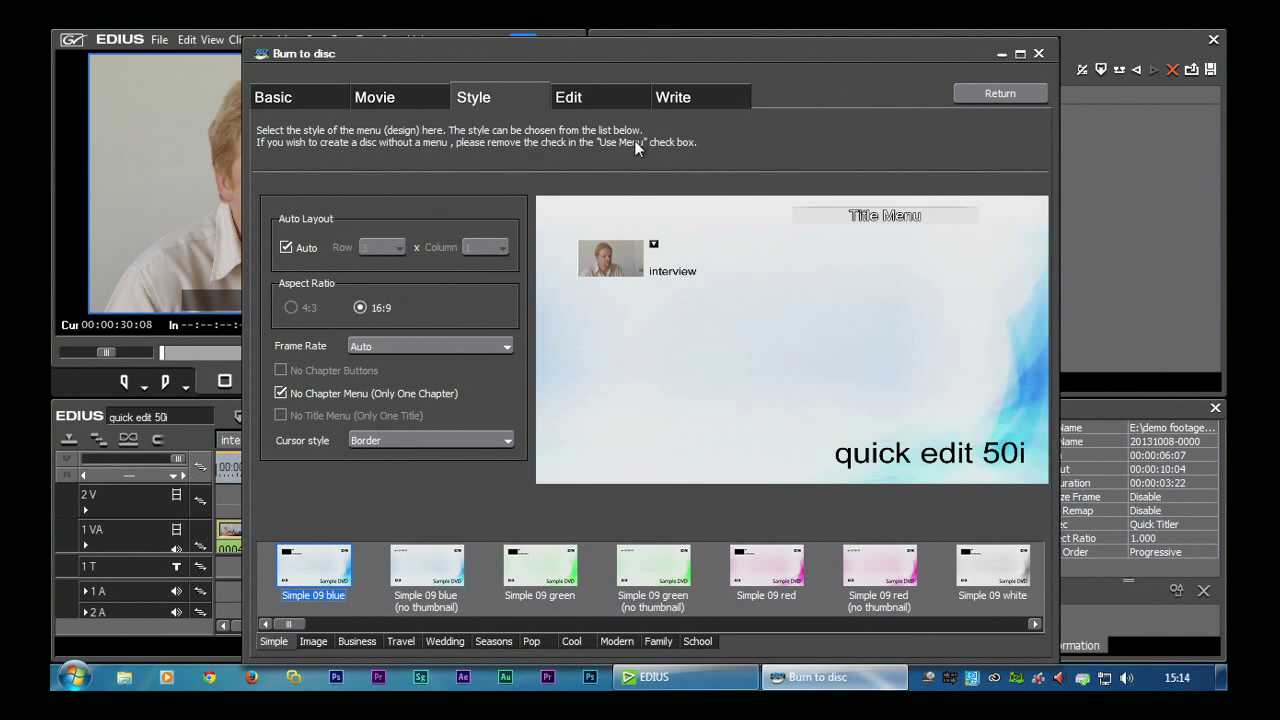
- Open the disc menu for editing and examine the buttons and labels on its title menu and chapter menu
{"action": "left_click", "coordinate": [610, 97]}
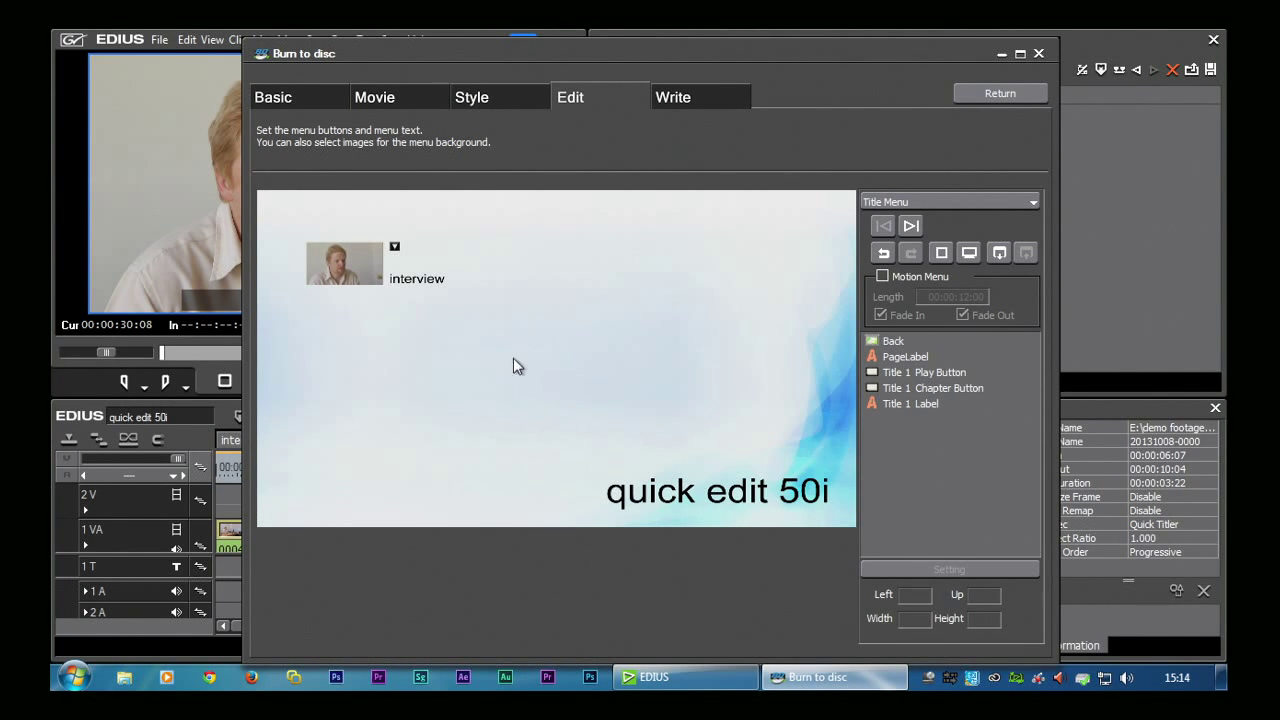
{"action": "left_click", "coordinate": [907, 224]}
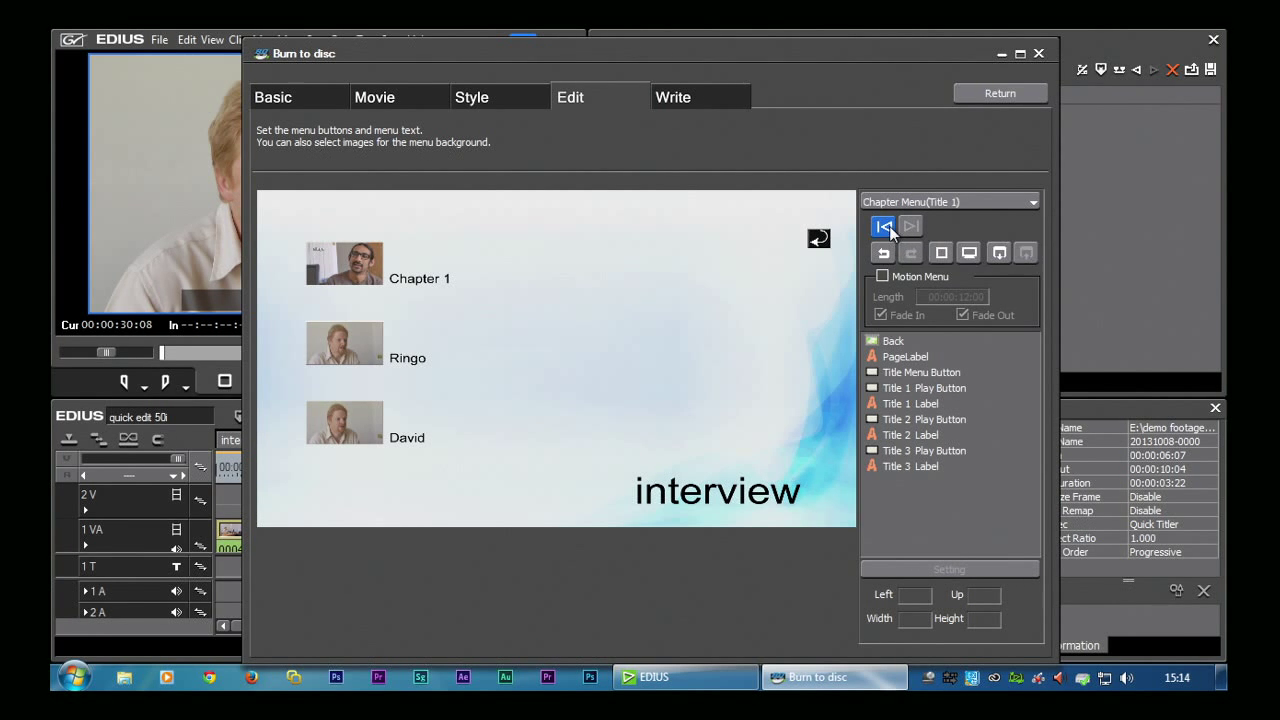
{"action": "left_click", "coordinate": [884, 225]}
{"action": "left_click", "coordinate": [911, 226]}
{"action": "left_click", "coordinate": [884, 226]}
{"action": "left_click", "coordinate": [909, 227]}
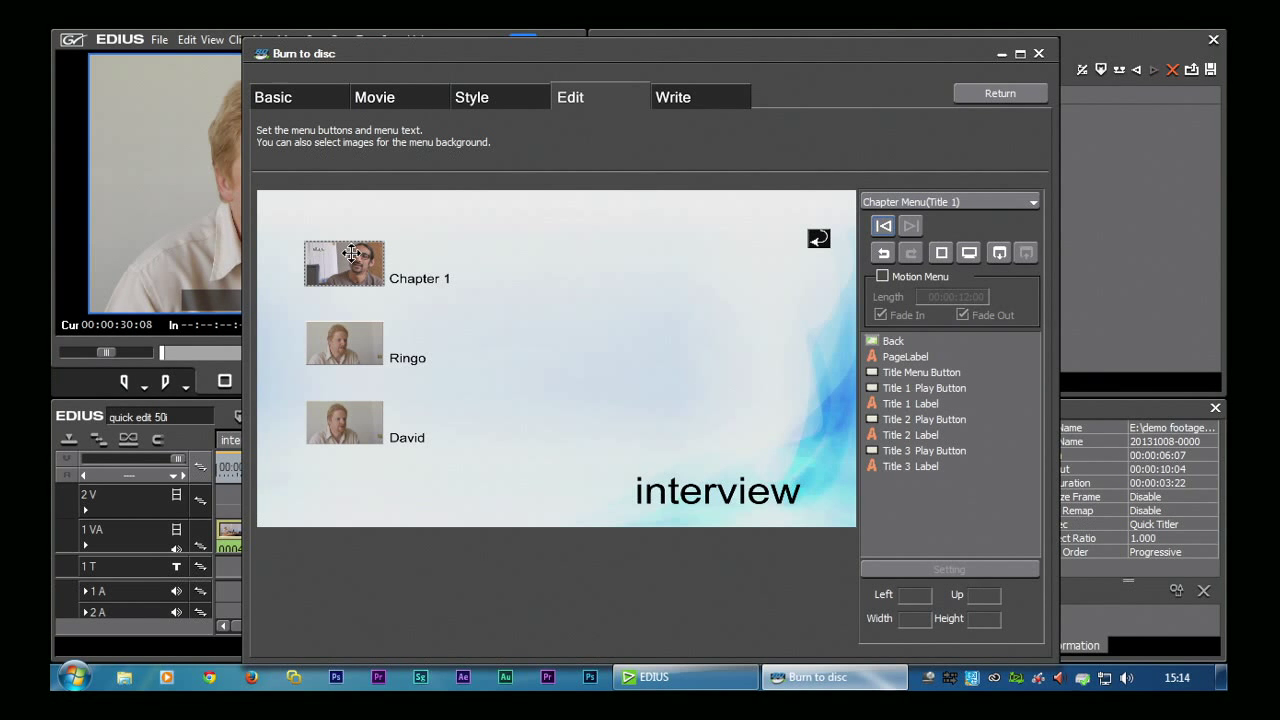
{"action": "left_click", "coordinate": [342, 428]}
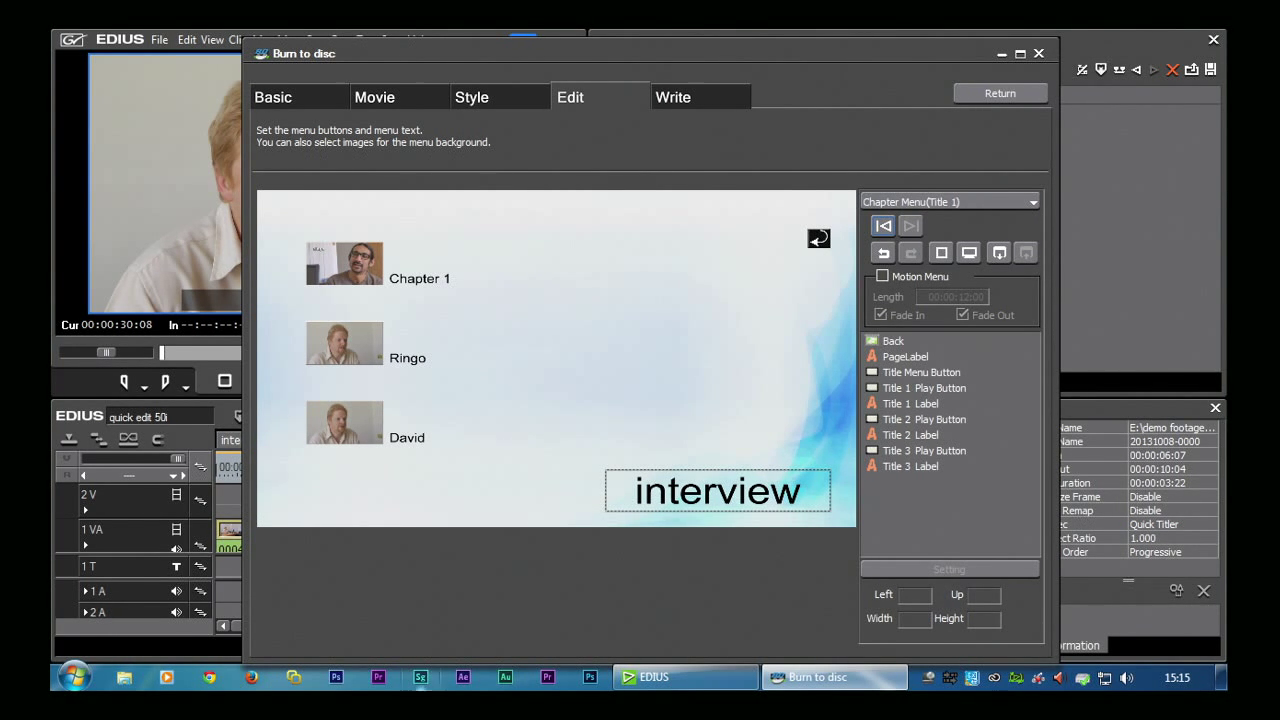
- Turn off the menu's automatic layout and arrange the chapter buttons in 2 rows and 2 columns
{"action": "left_click", "coordinate": [458, 98]}
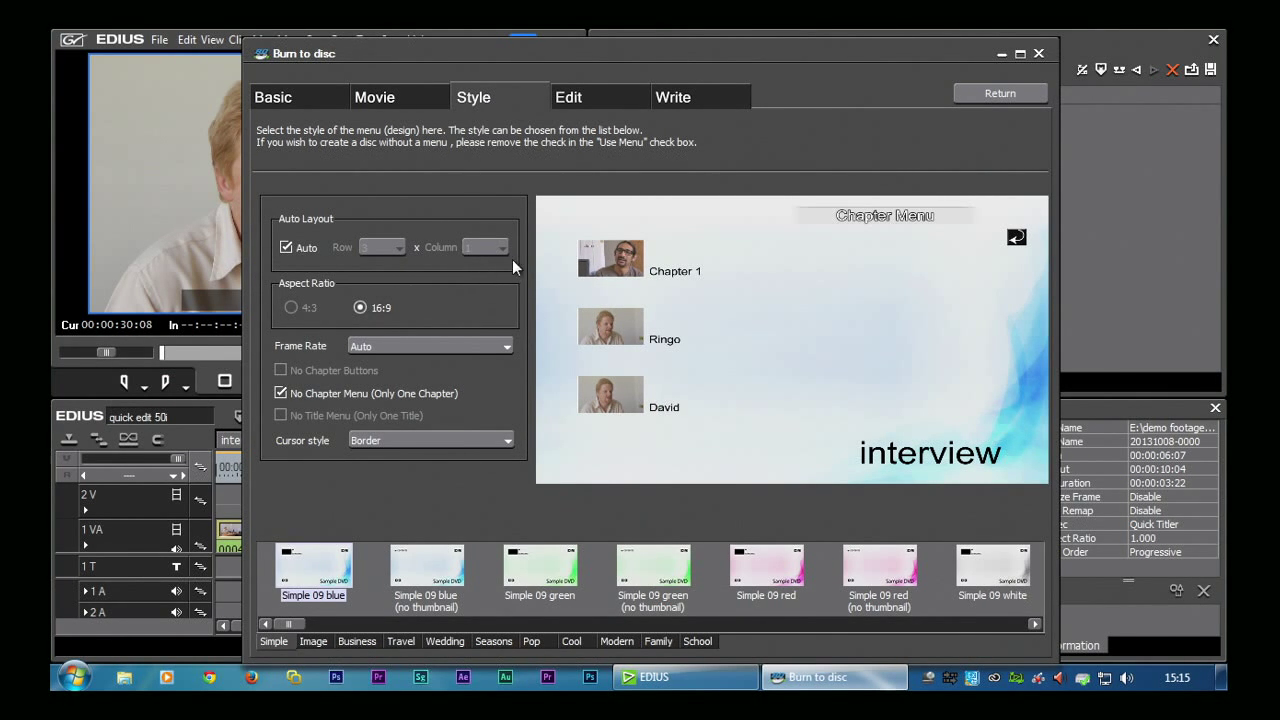
{"action": "left_click", "coordinate": [286, 247]}
{"action": "left_click", "coordinate": [398, 247]}
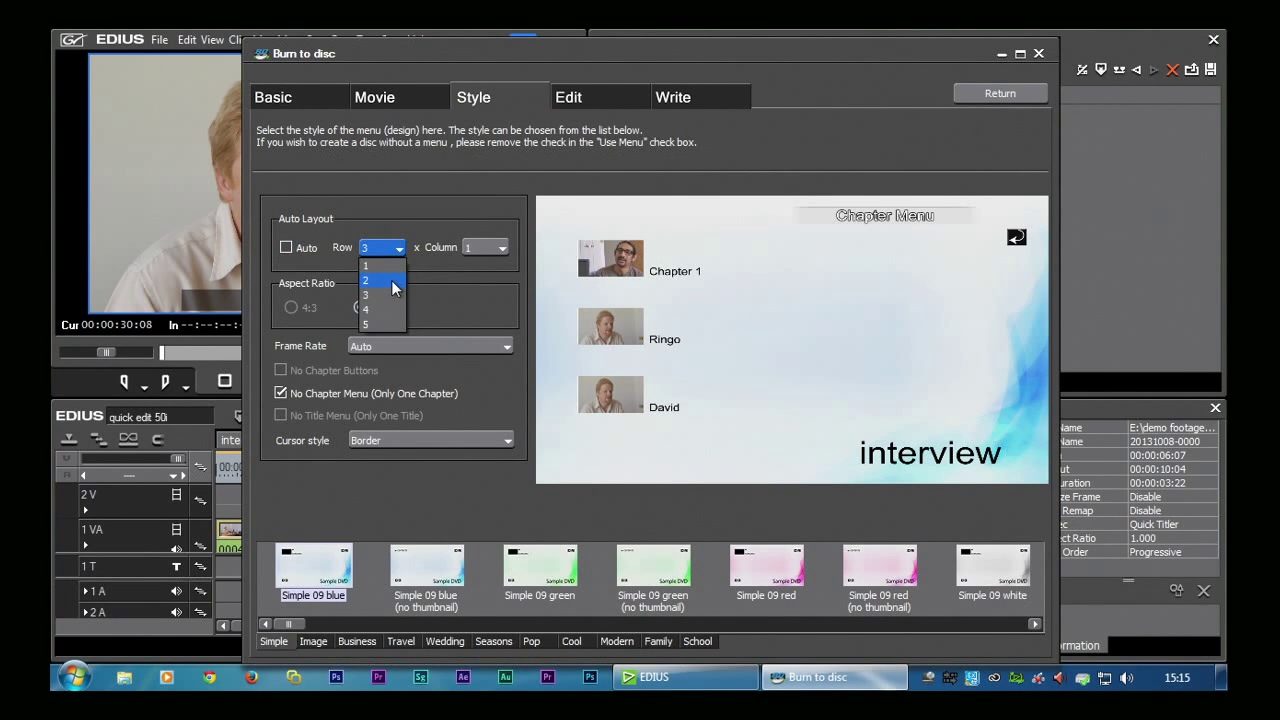
{"action": "left_click", "coordinate": [393, 282]}
{"action": "left_click", "coordinate": [489, 249]}
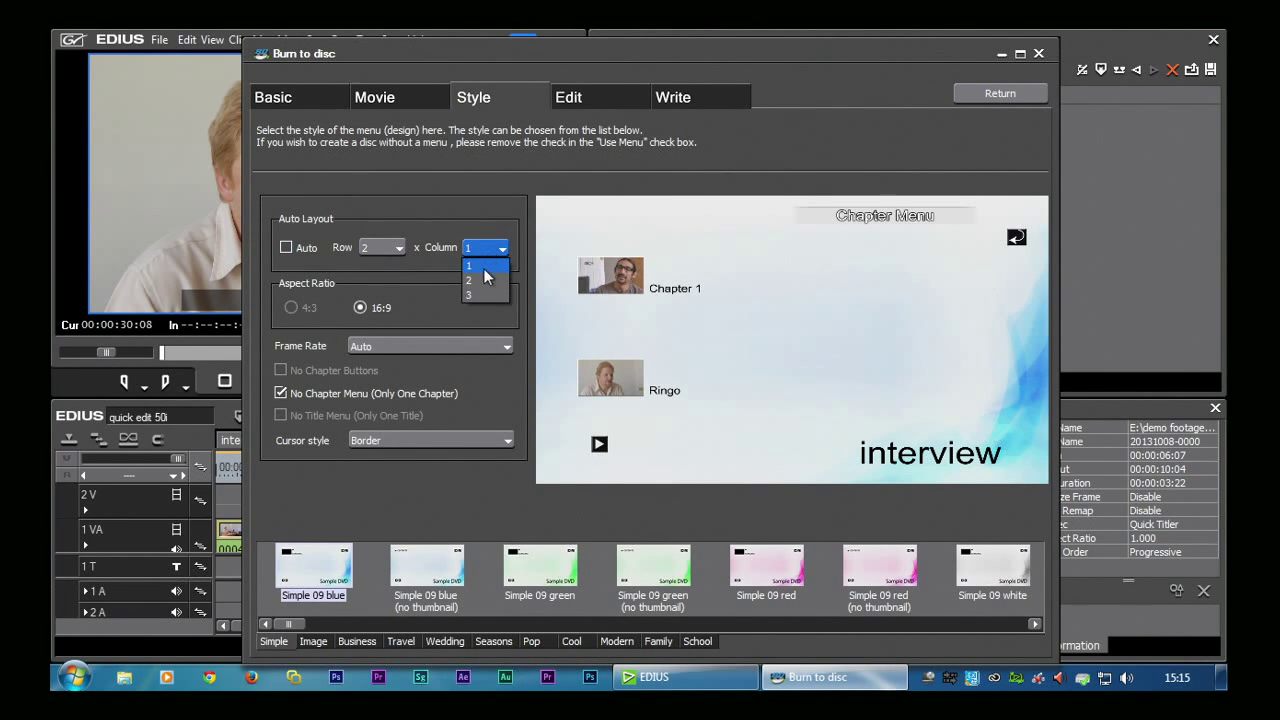
{"action": "left_click", "coordinate": [486, 280]}
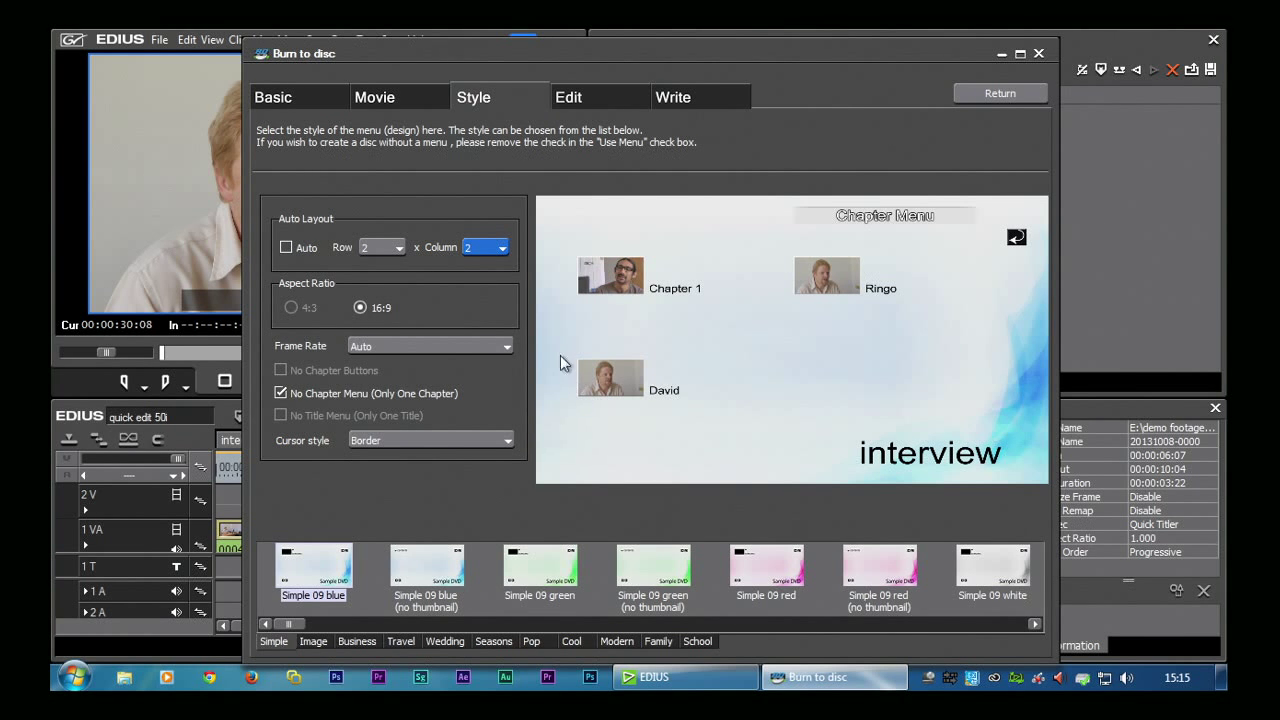
- Set the menu layout to 3 rows by 3 columns
{"action": "left_click", "coordinate": [390, 251]}
{"action": "left_click", "coordinate": [384, 296]}
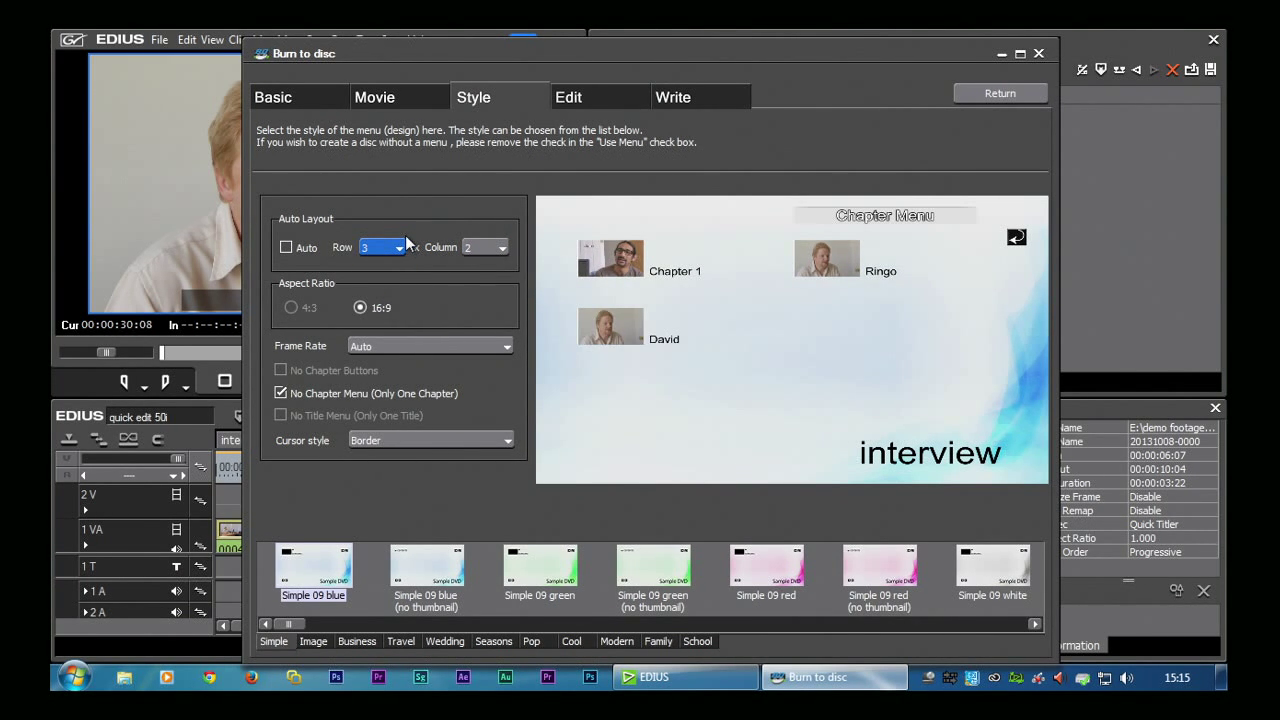
{"action": "left_click", "coordinate": [500, 250]}
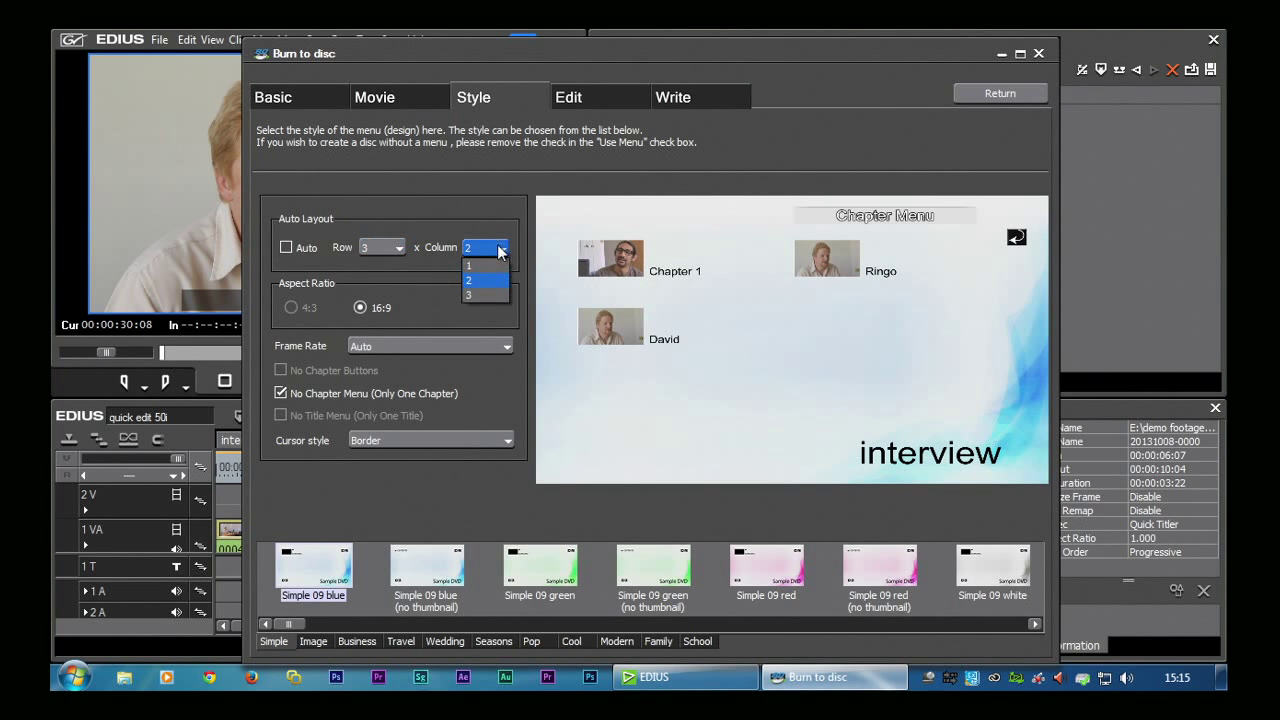
{"action": "left_click", "coordinate": [486, 296]}
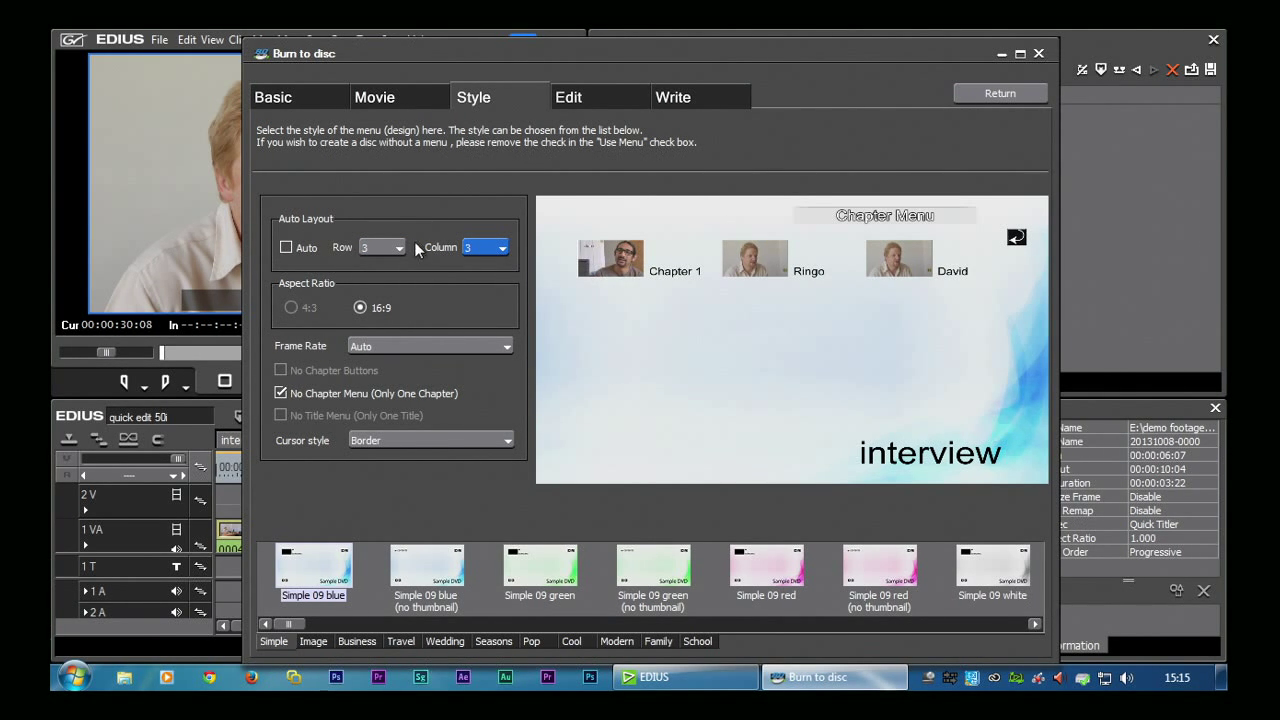
{"action": "left_click", "coordinate": [392, 253]}
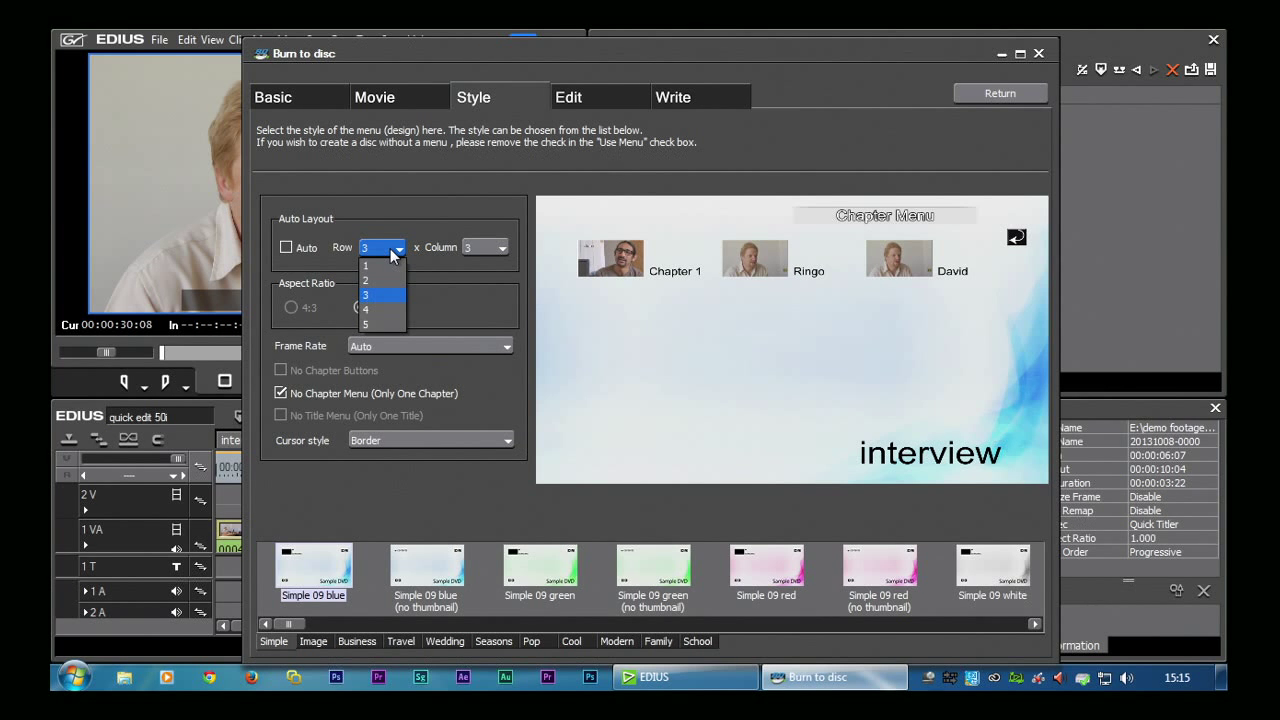
{"action": "left_click", "coordinate": [393, 254]}
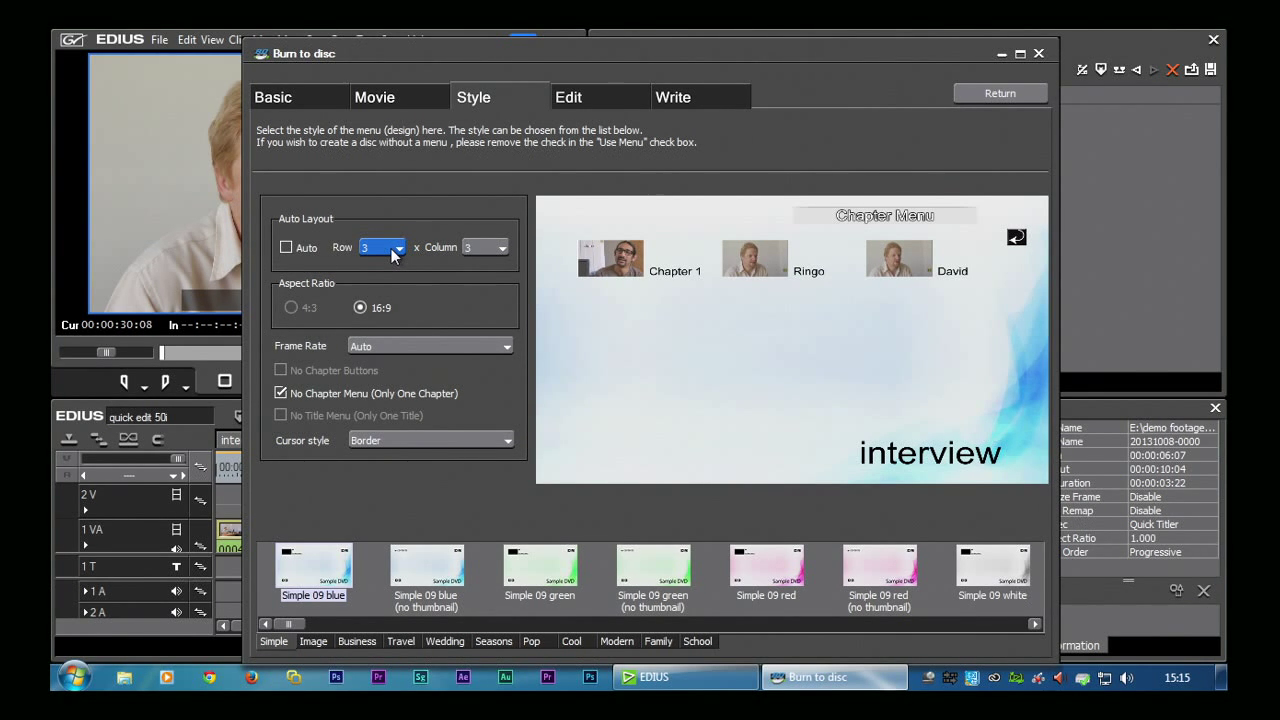
- Check how the new layout arranges the items on the editable chapter menu and title menu
{"action": "left_click", "coordinate": [588, 99]}
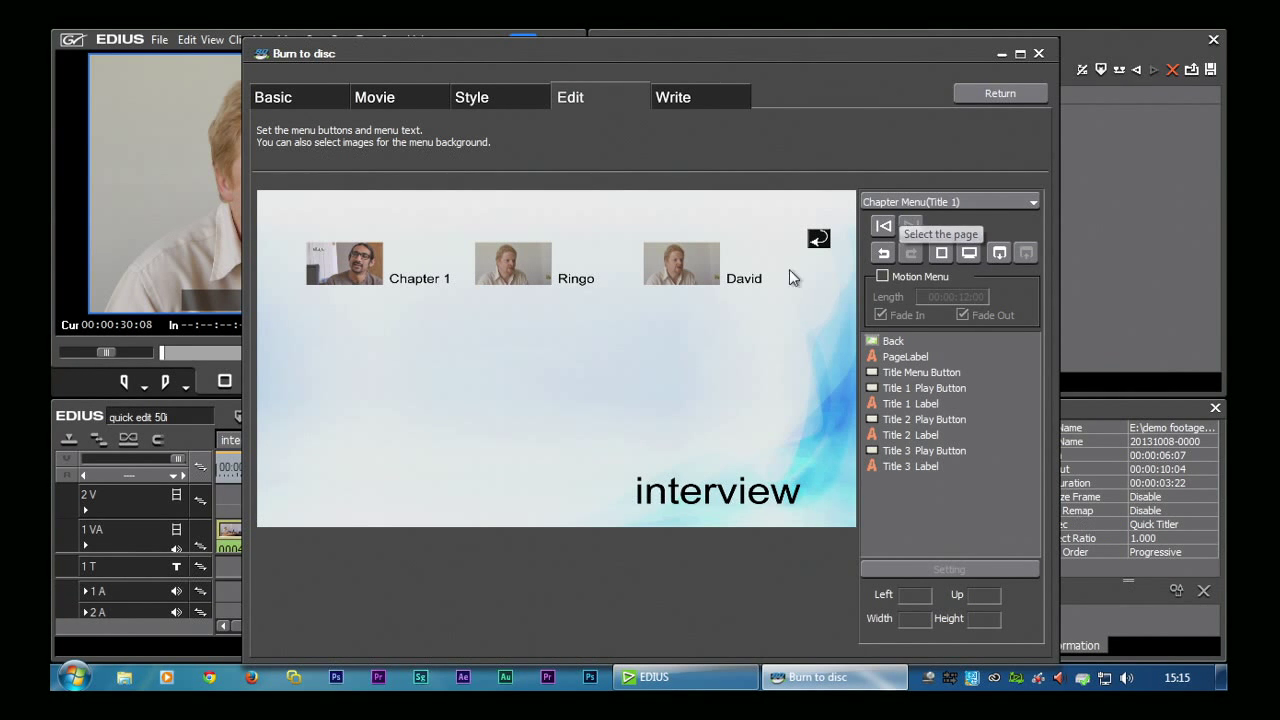
{"action": "left_click", "coordinate": [484, 102]}
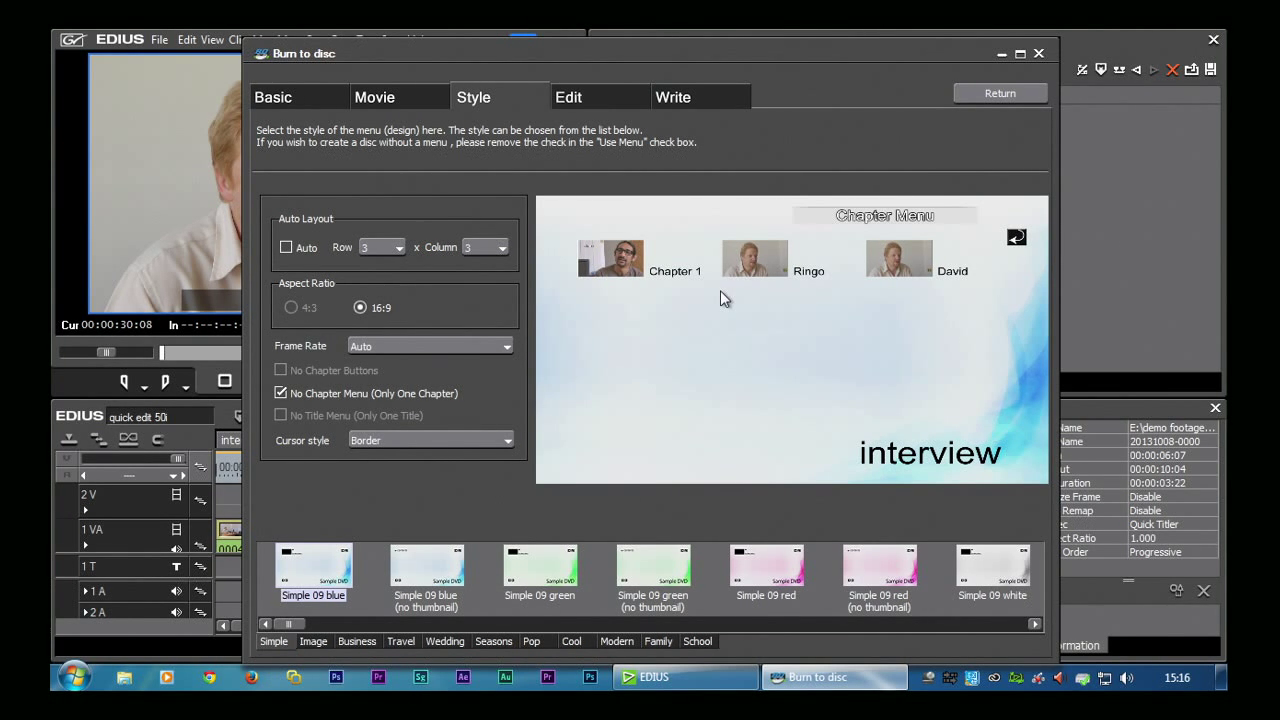
{"action": "left_click", "coordinate": [575, 100]}
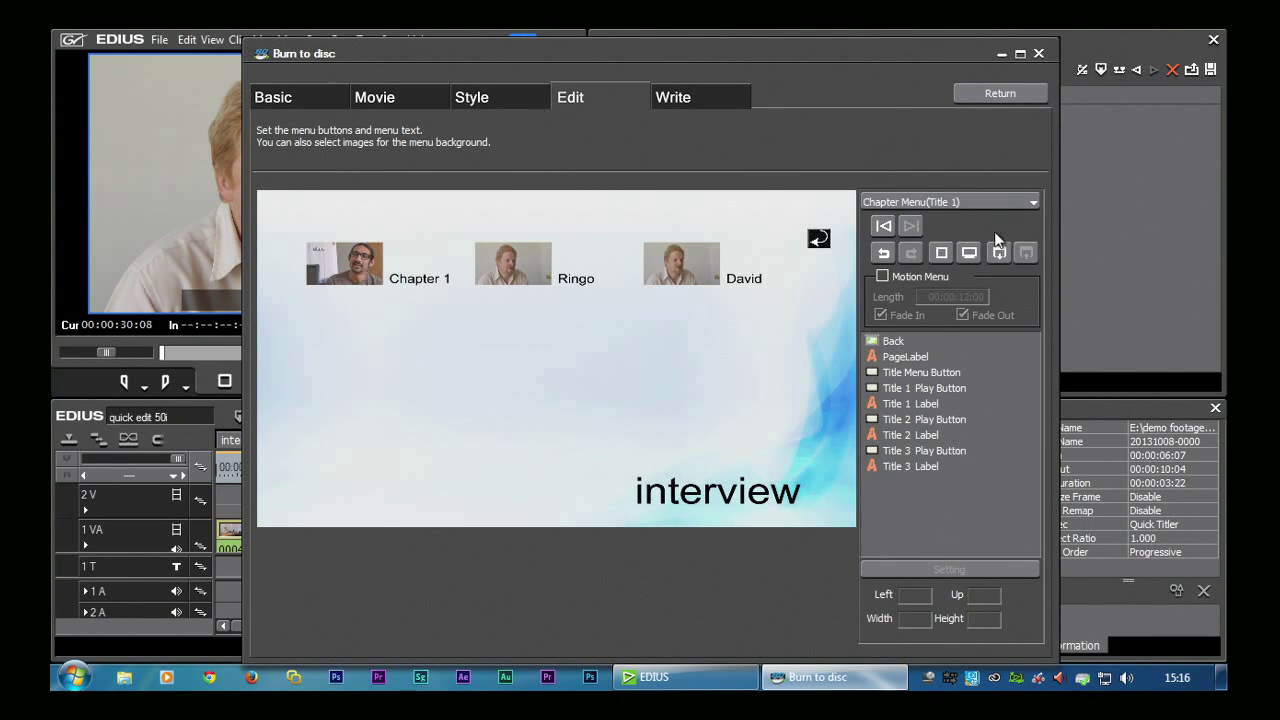
{"action": "left_click", "coordinate": [884, 226]}
- Disable the No Chapter Menu option and enable No Title Menu so the disc uses only the chapter menu
{"action": "left_click", "coordinate": [477, 97]}
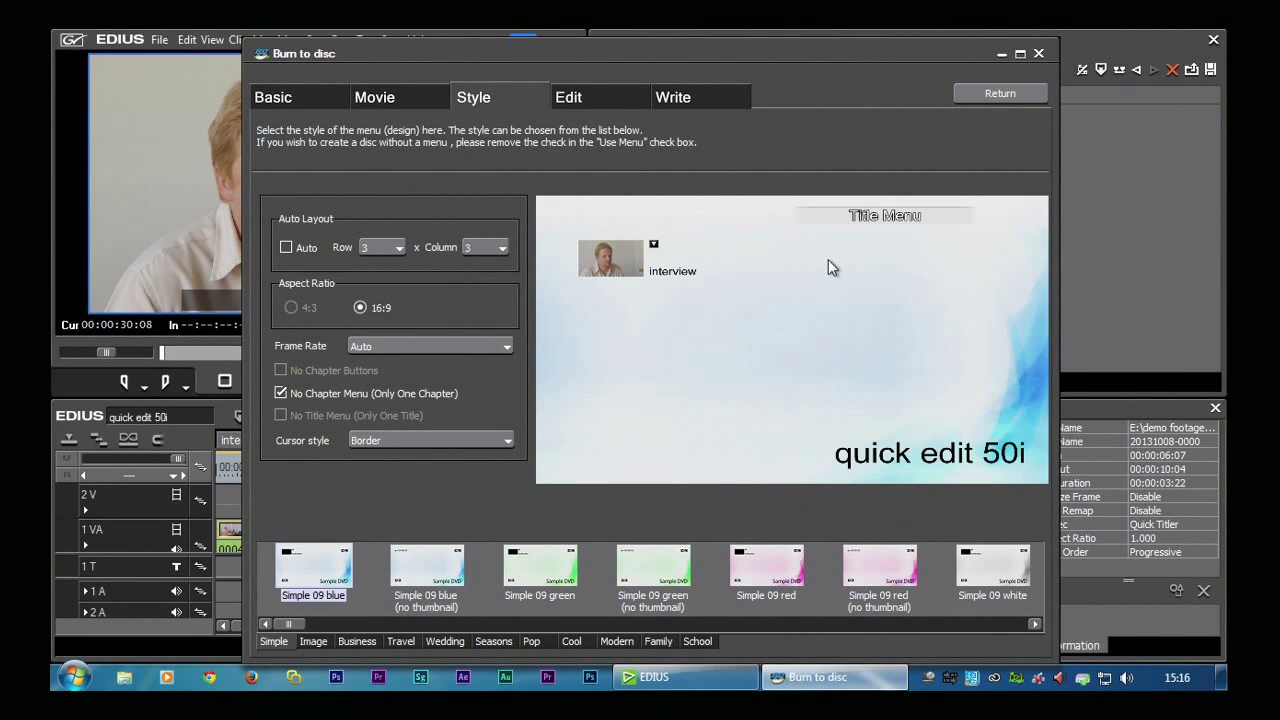
{"action": "left_click", "coordinate": [281, 393]}
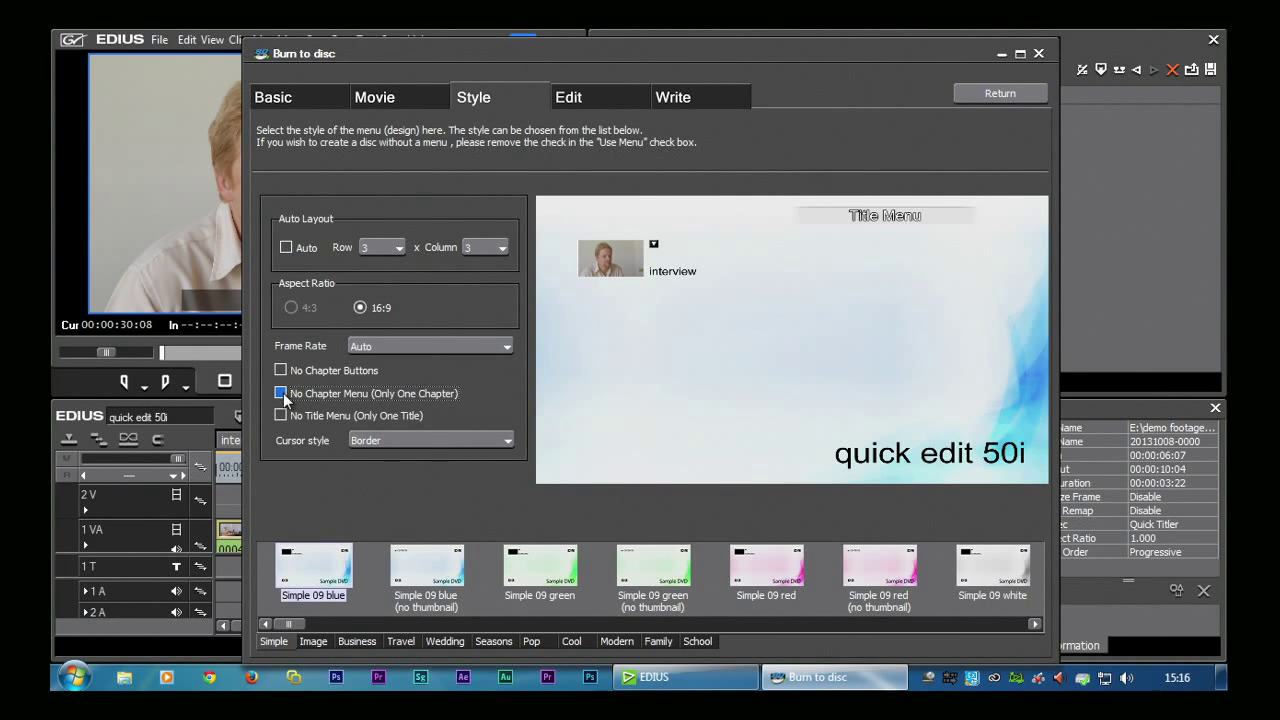
{"action": "left_click", "coordinate": [281, 416]}
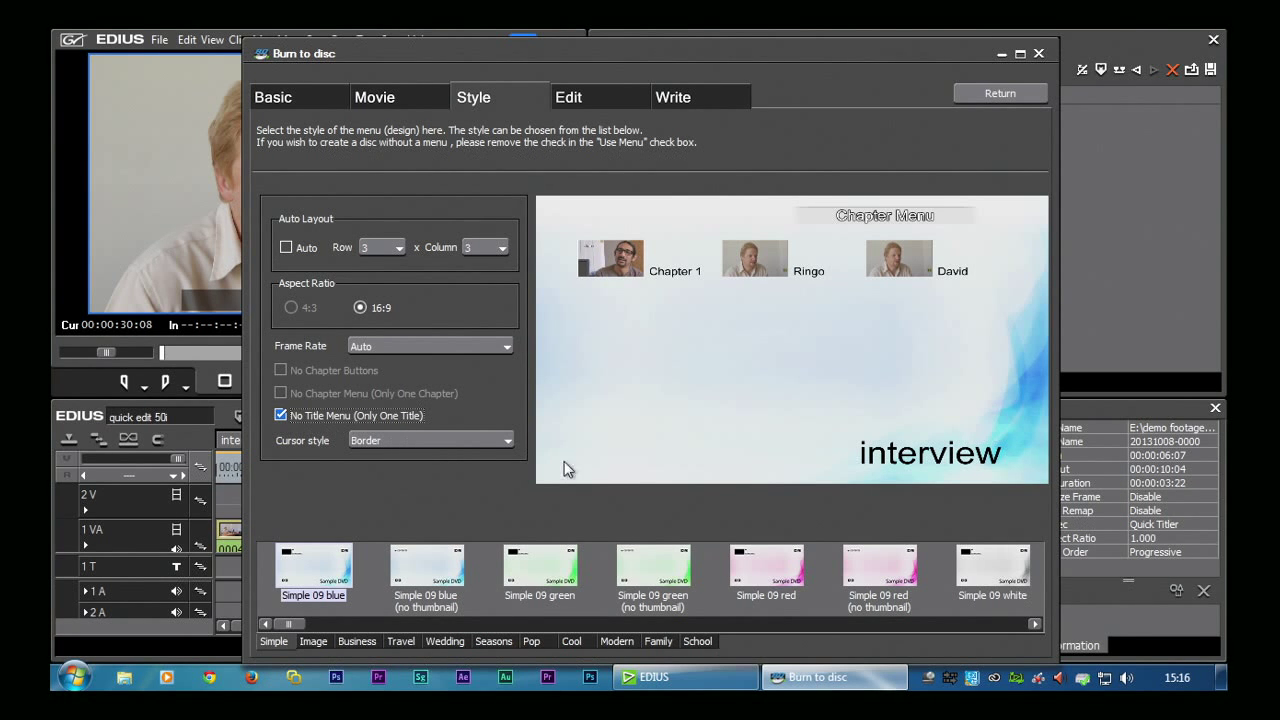
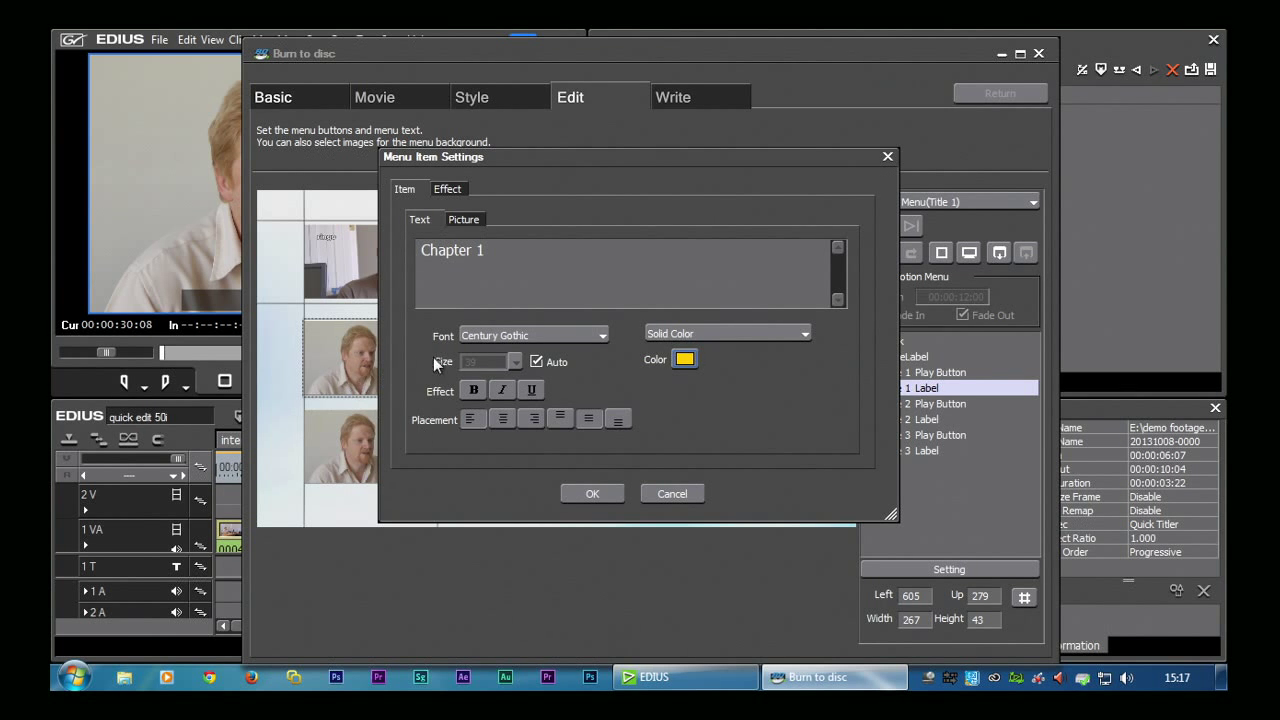
- Add a text effect to the Chapter 1 label and set it to Impact at a fixed size of 65
{"action": "left_click", "coordinate": [438, 194]}
{"action": "left_click", "coordinate": [441, 237]}
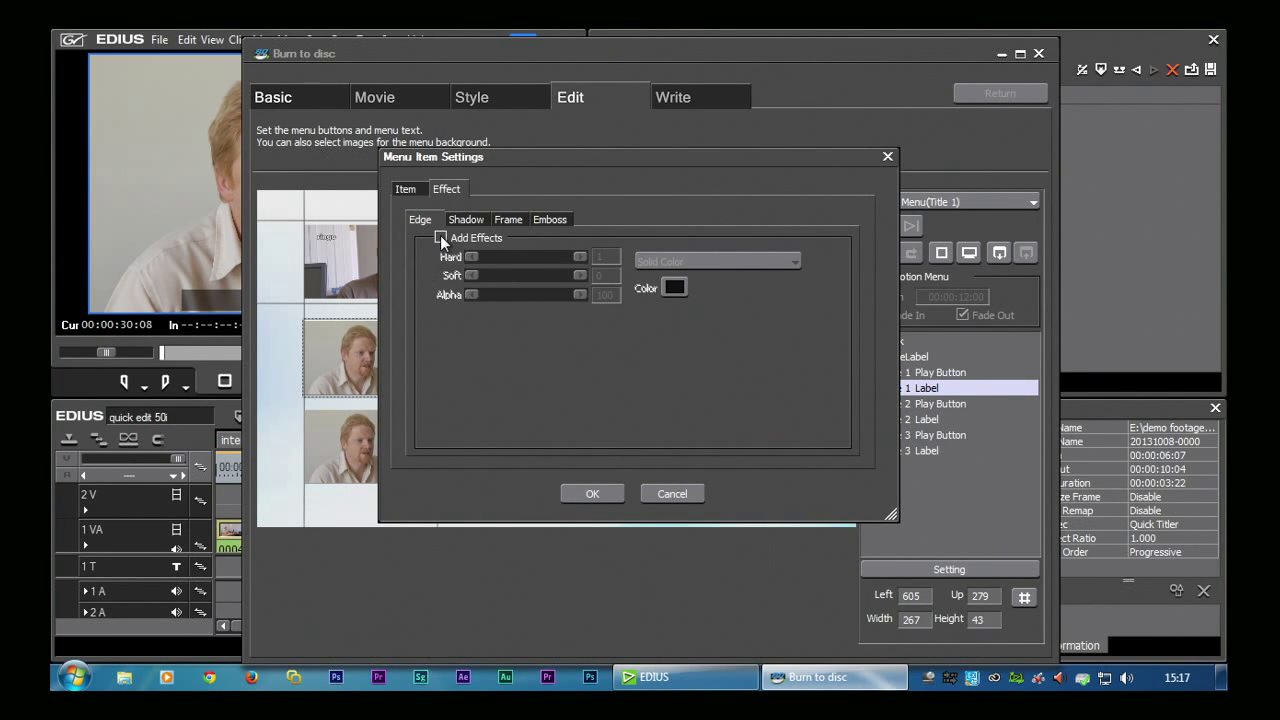
{"action": "left_click", "coordinate": [465, 220]}
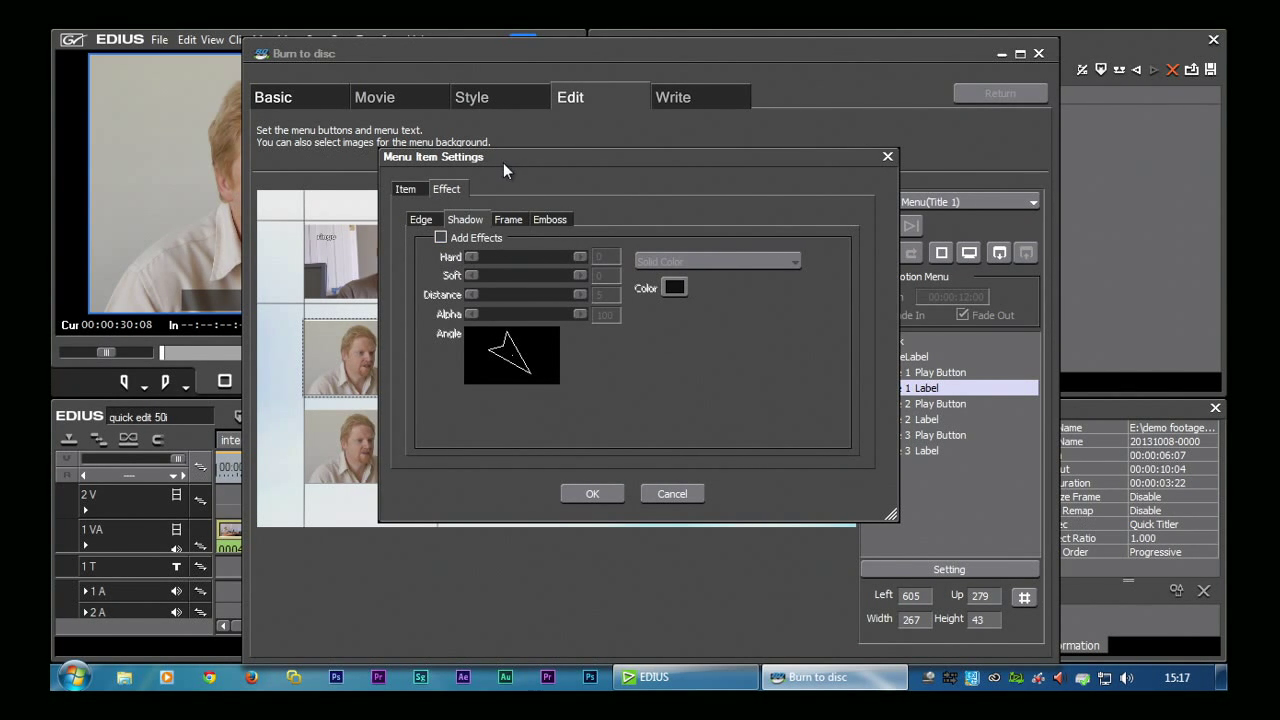
{"action": "left_click_drag", "start_coordinate": [503, 162], "coordinate": [790, 161]}
{"action": "left_click", "coordinate": [687, 189]}
{"action": "left_click", "coordinate": [798, 362]}
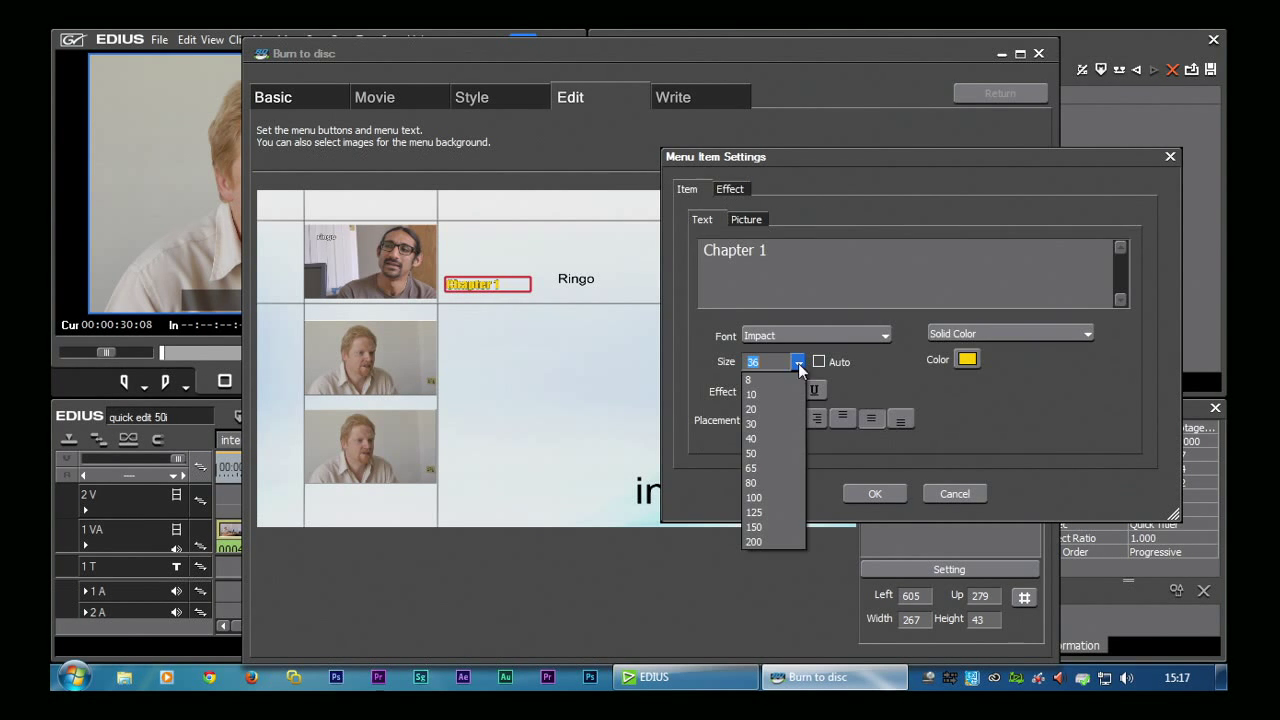
{"action": "left_click", "coordinate": [767, 472]}
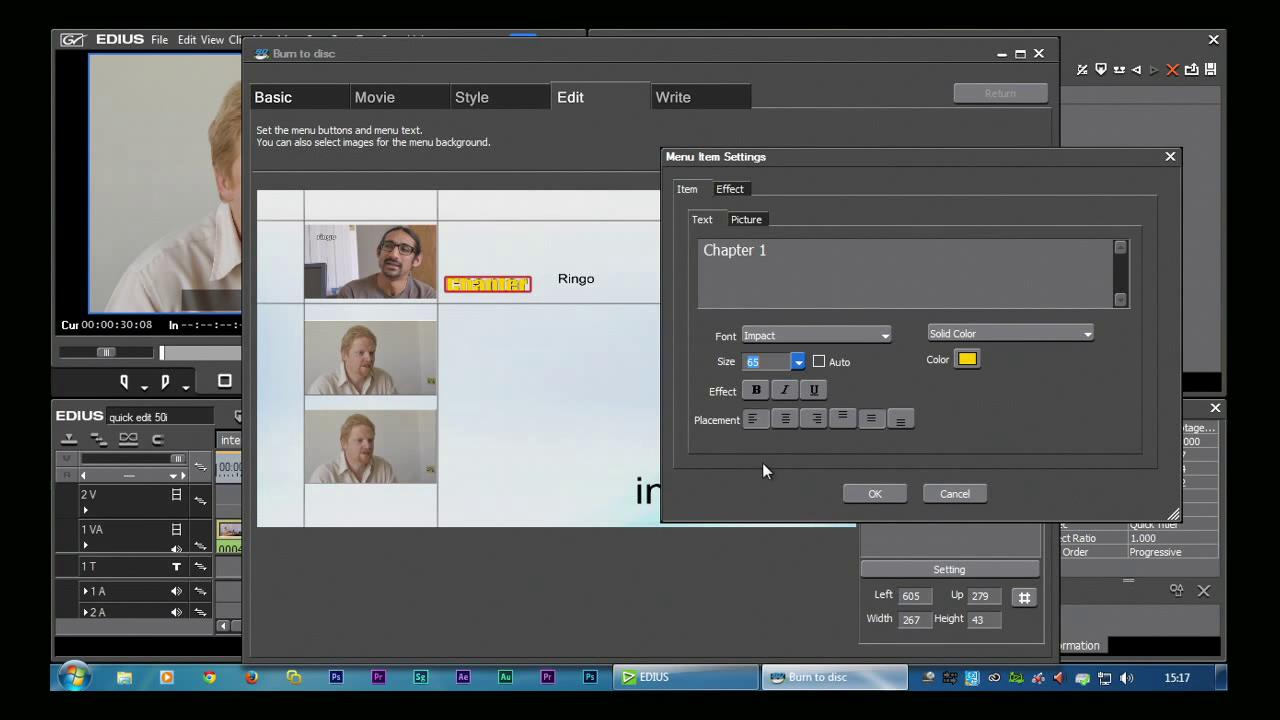
{"action": "left_click", "coordinate": [873, 494]}
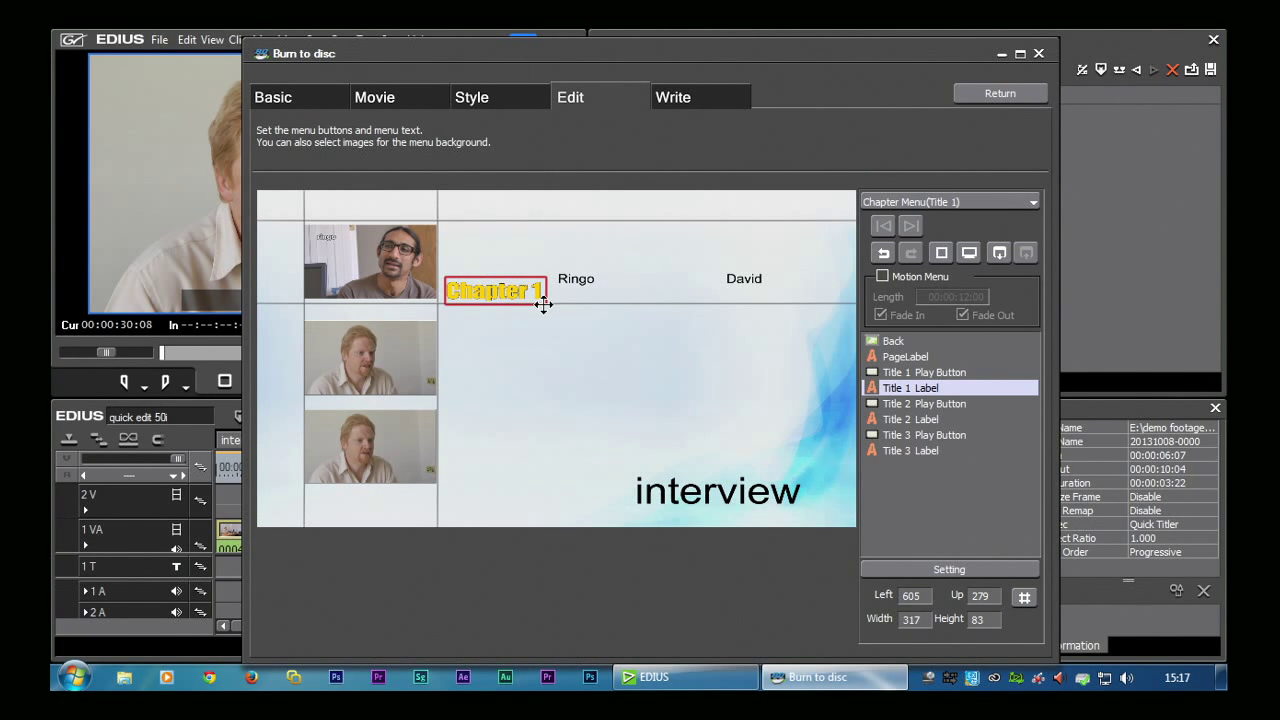
- Move the second and third chapter labels beside their matching thumbnails on the chapter menu
{"action": "left_click", "coordinate": [585, 280]}
{"action": "left_click_drag", "start_coordinate": [610, 282], "coordinate": [478, 393]}
{"action": "left_click", "coordinate": [480, 381]}
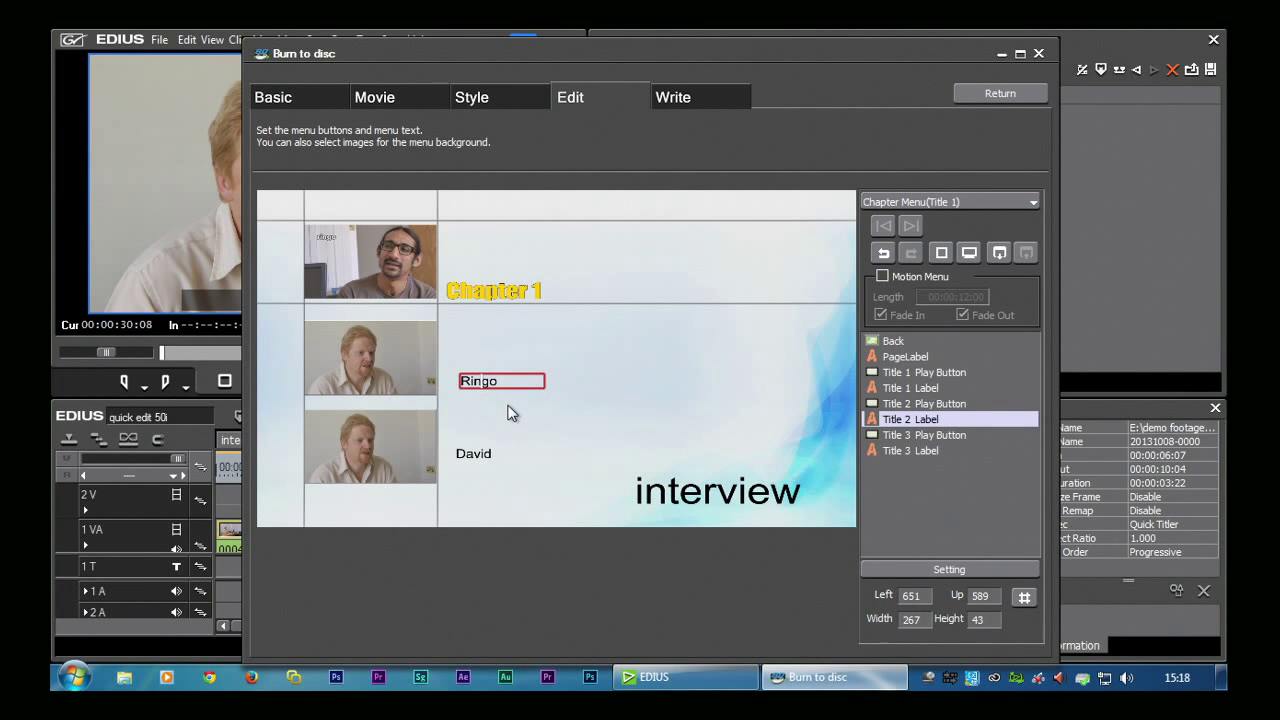
- Set the second chapter label's font to Impact and its colour to yellow (RGB 255, 249, 32)
{"action": "double_click", "coordinate": [499, 384]}
{"action": "left_click", "coordinate": [771, 334]}
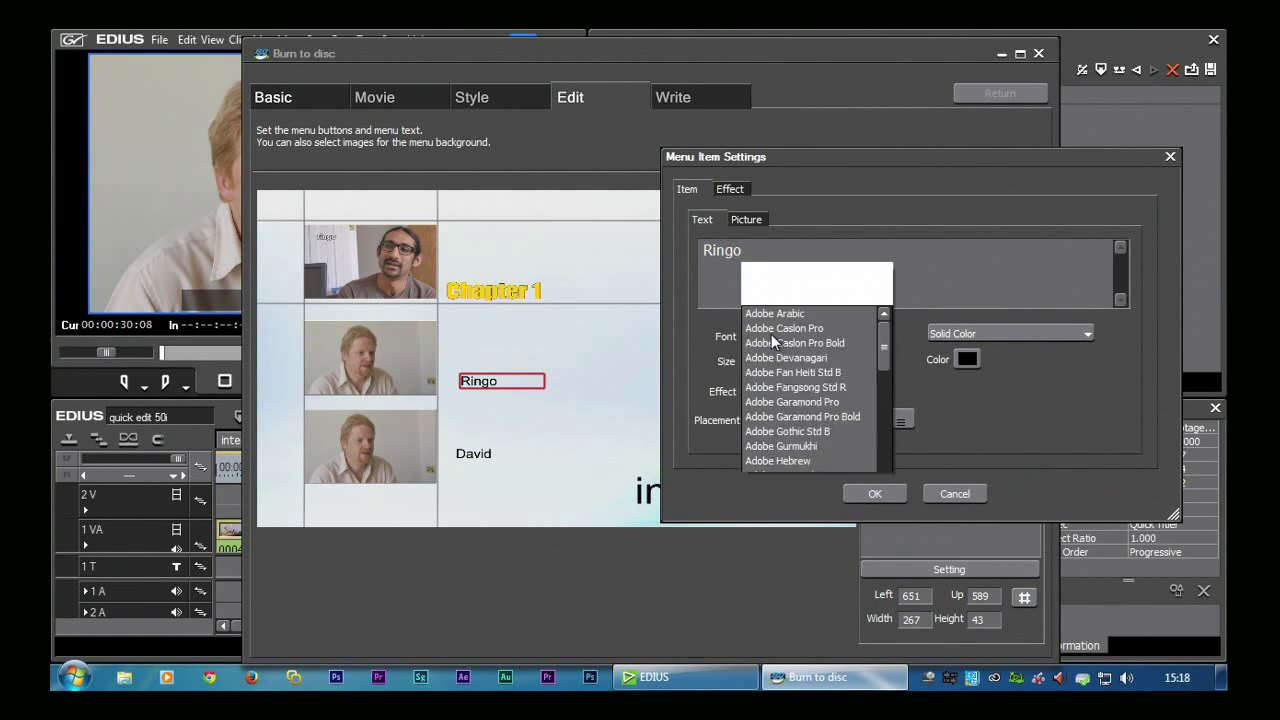
{"action": "left_click", "coordinate": [884, 422]}
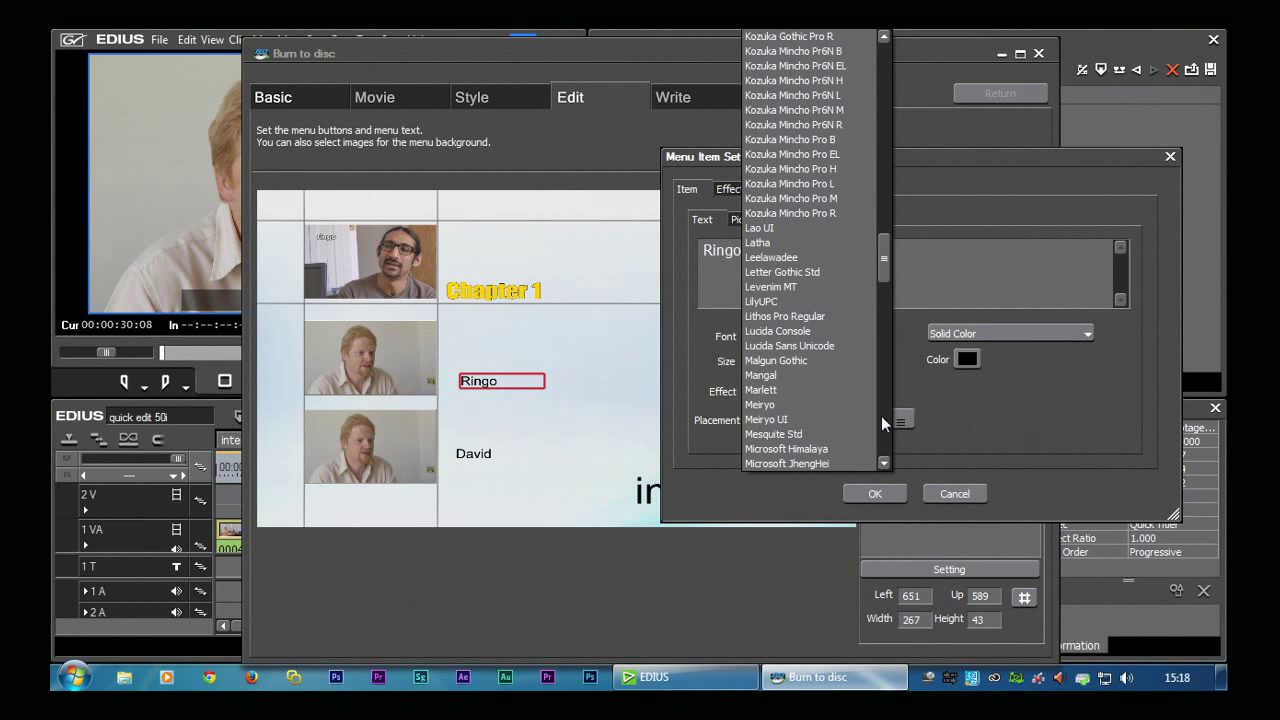
{"action": "left_click_drag", "start_coordinate": [876, 277], "coordinate": [882, 228]}
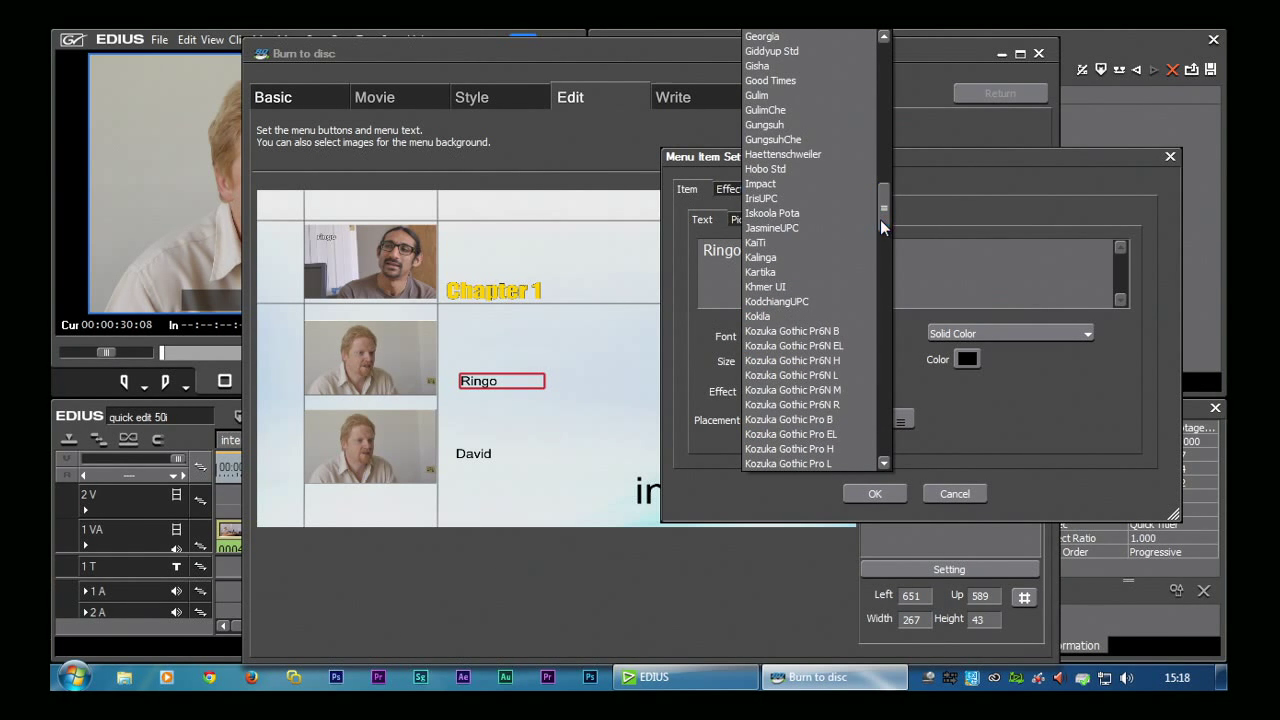
{"action": "left_click", "coordinate": [811, 184]}
{"action": "left_click", "coordinate": [962, 360]}
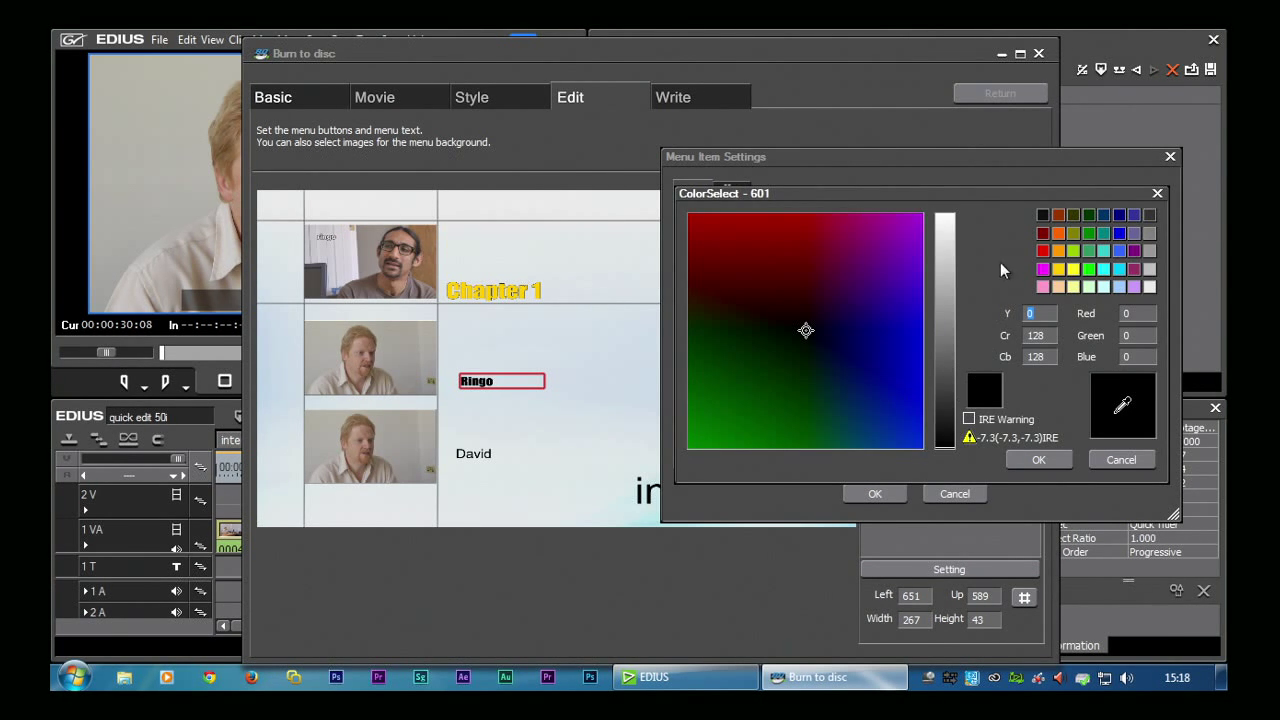
{"action": "left_click", "coordinate": [1073, 268]}
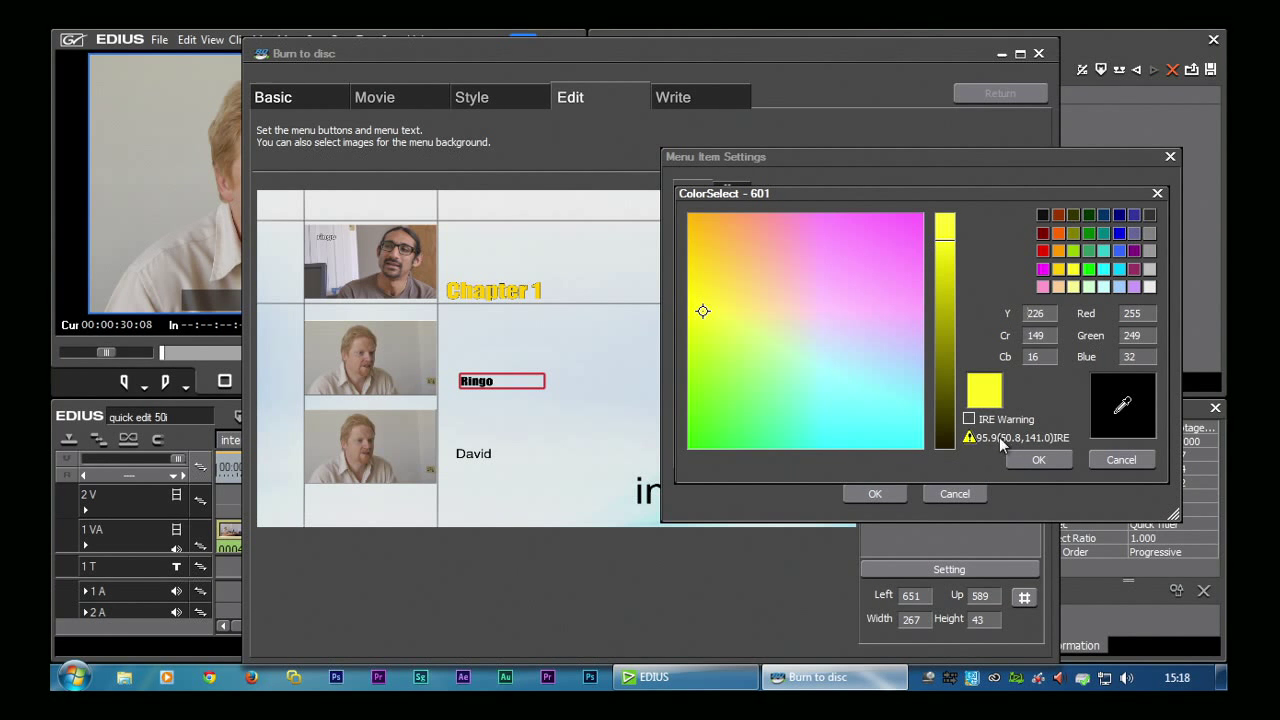
{"action": "left_click", "coordinate": [1038, 459]}
- Add a shadow effect to the second chapter label
{"action": "left_click", "coordinate": [729, 189]}
{"action": "left_click", "coordinate": [747, 219]}
{"action": "left_click", "coordinate": [723, 237]}
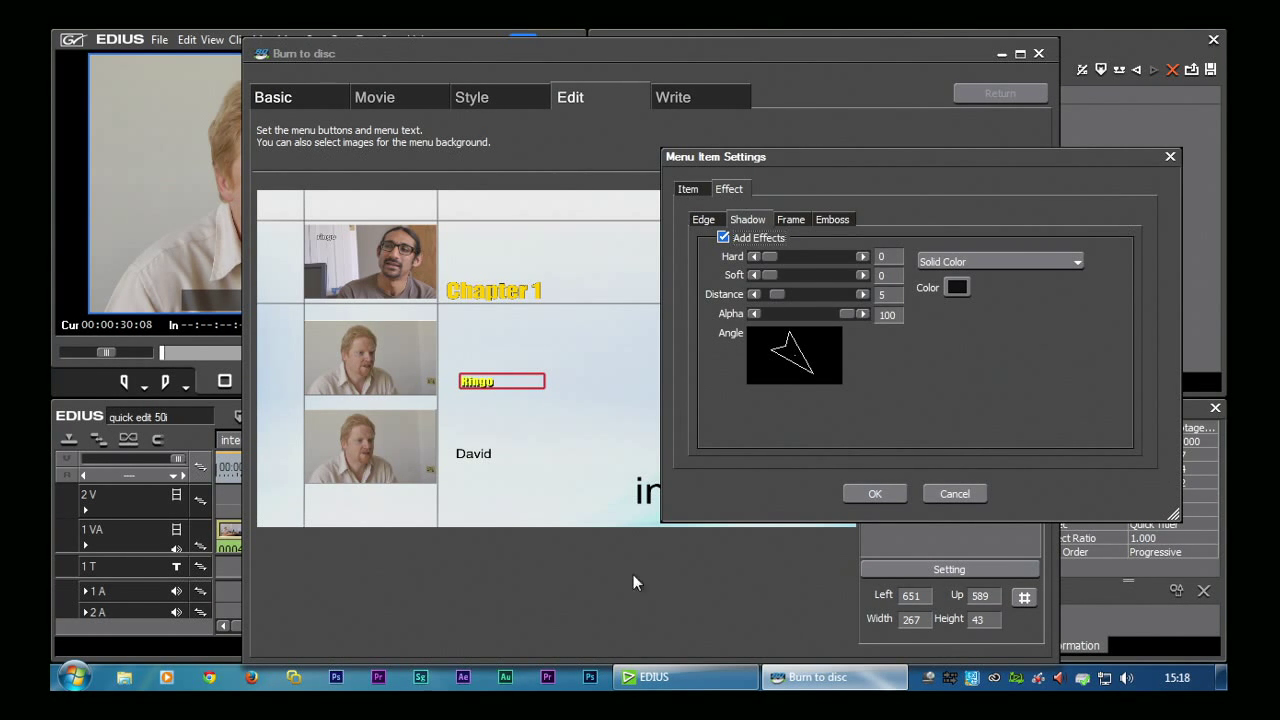
{"action": "left_click_drag", "start_coordinate": [694, 149], "coordinate": [693, 146]}
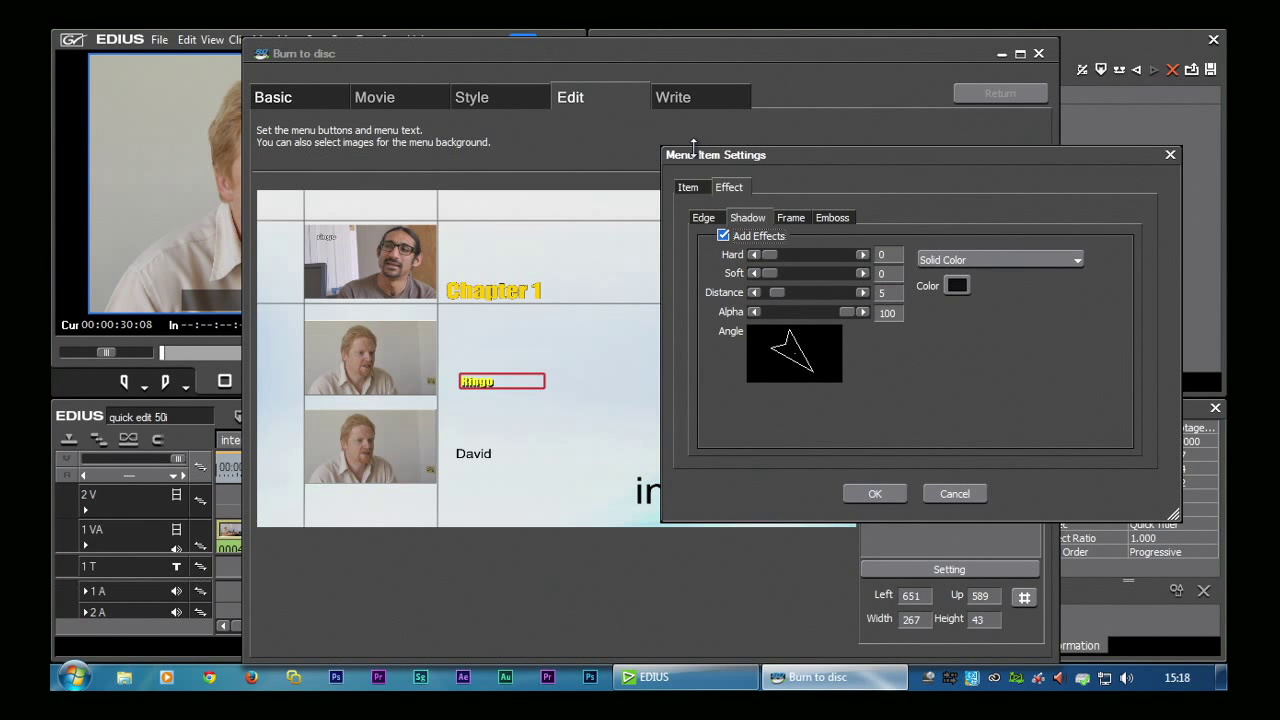
- Set the third chapter label's font to Impact and its colour to yellow (RGB 255, 249, 32)
{"action": "left_click", "coordinate": [473, 455]}
{"action": "left_click", "coordinate": [815, 336]}
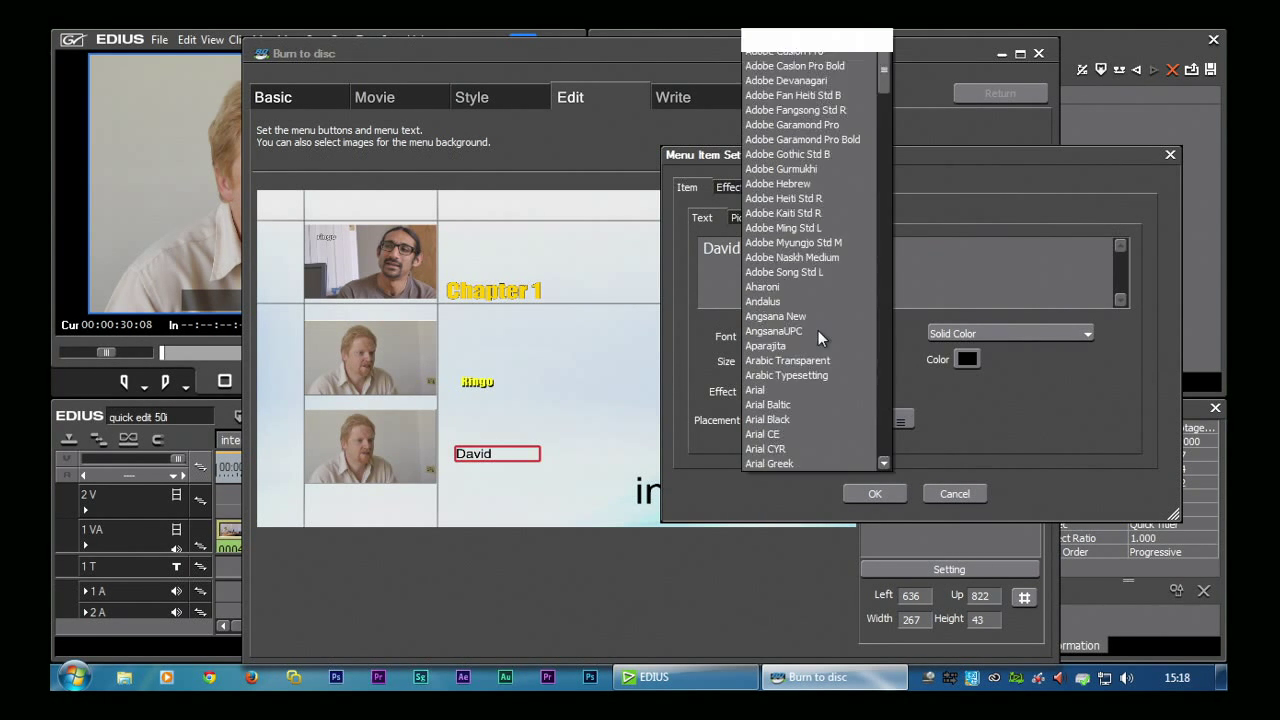
{"action": "left_click_drag", "start_coordinate": [882, 79], "coordinate": [887, 197]}
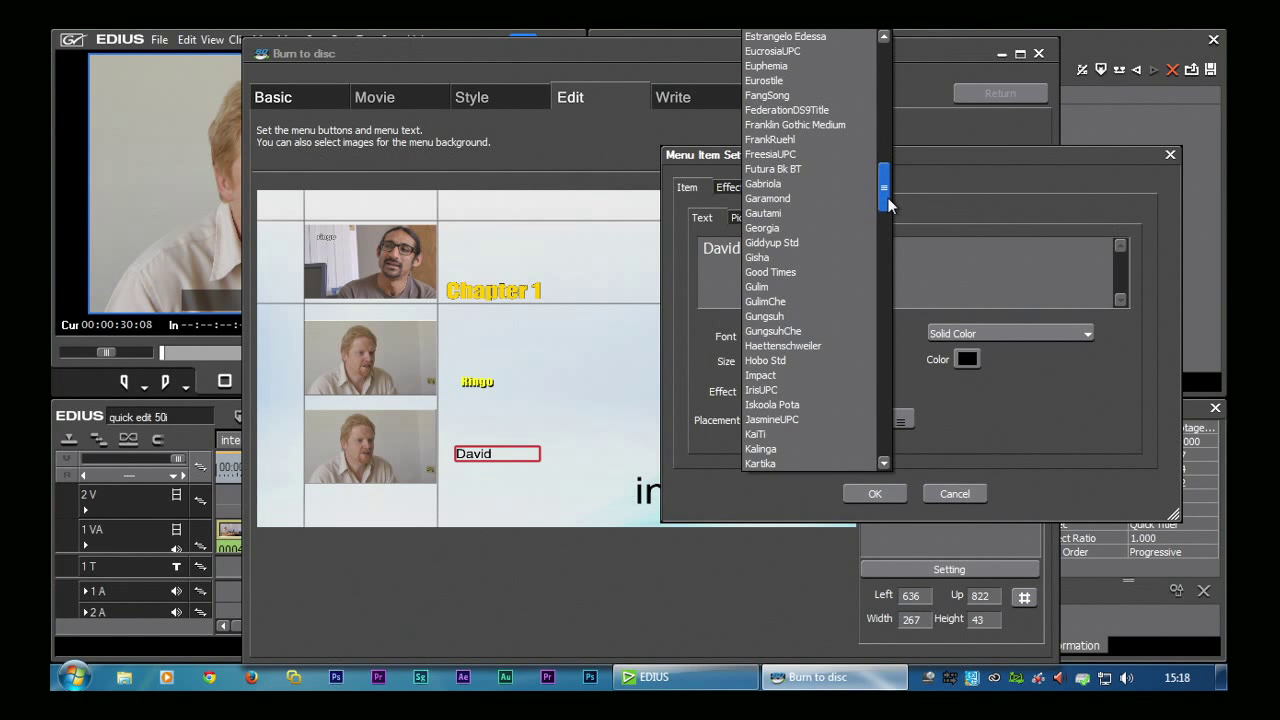
{"action": "left_click", "coordinate": [811, 375]}
{"action": "left_click", "coordinate": [964, 357]}
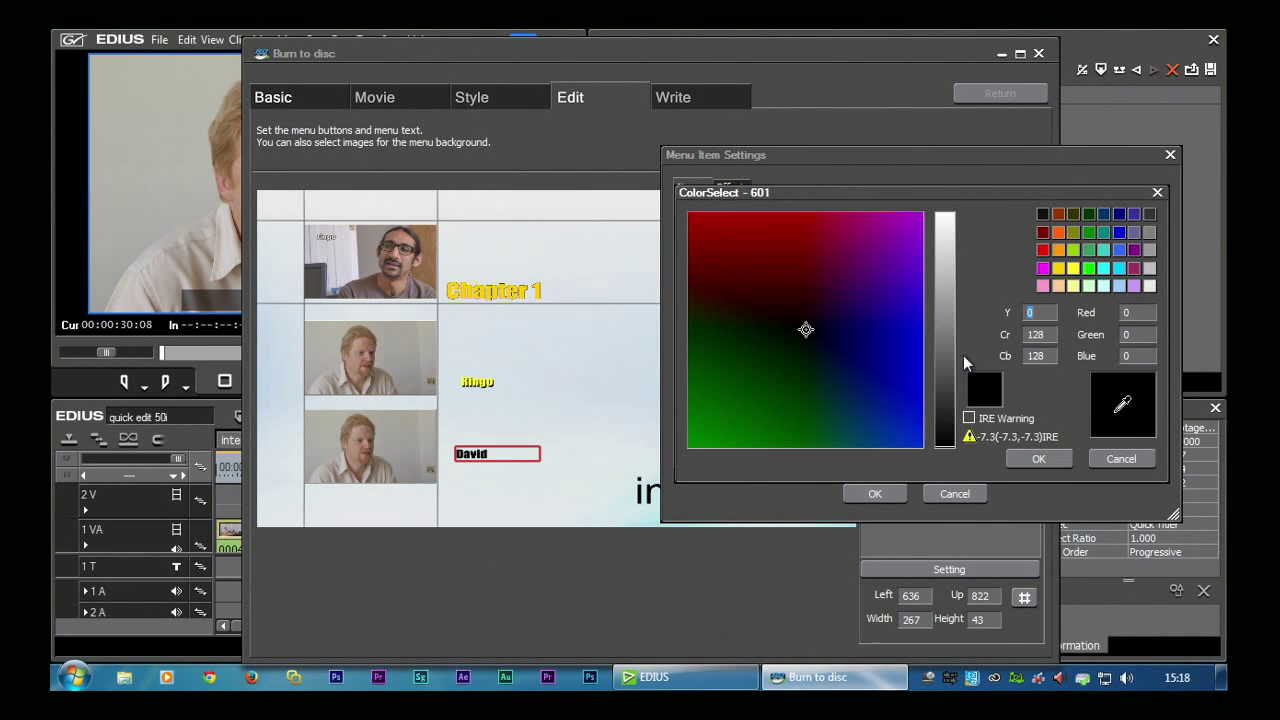
{"action": "left_click", "coordinate": [1068, 270]}
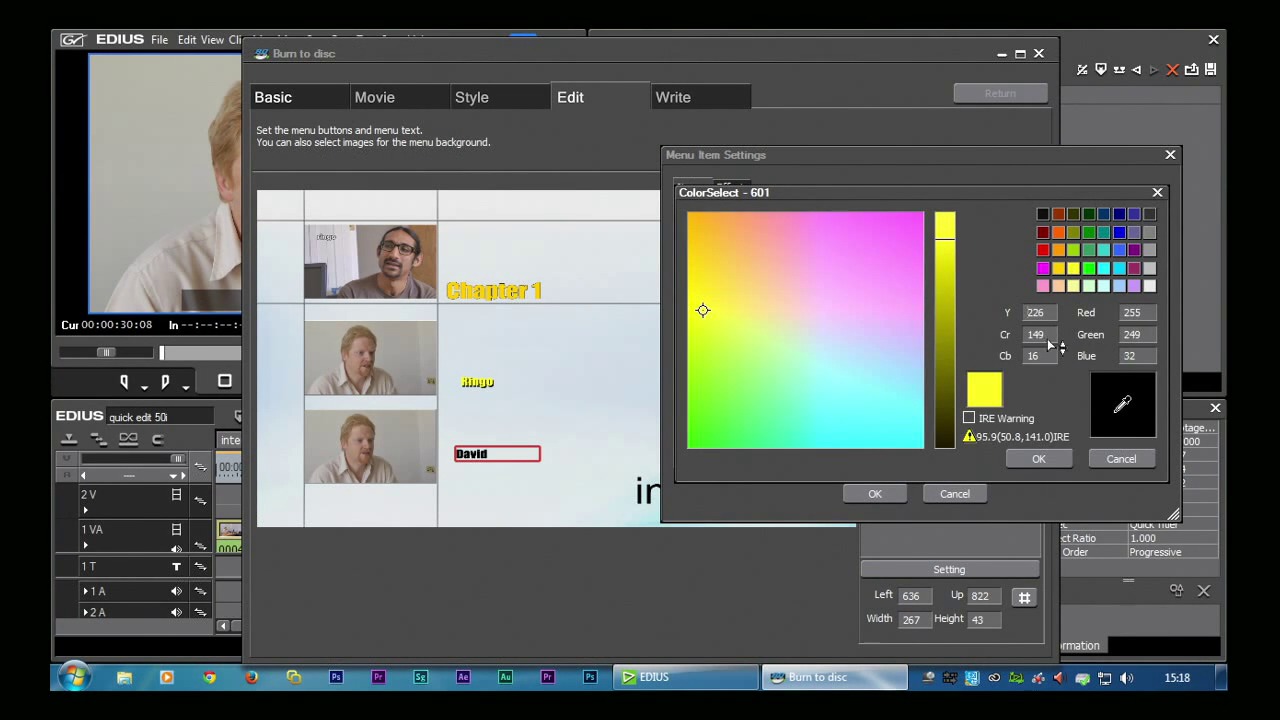
{"action": "left_click", "coordinate": [1016, 459]}
- Add a shadow effect to the third chapter label
{"action": "left_click", "coordinate": [754, 187]}
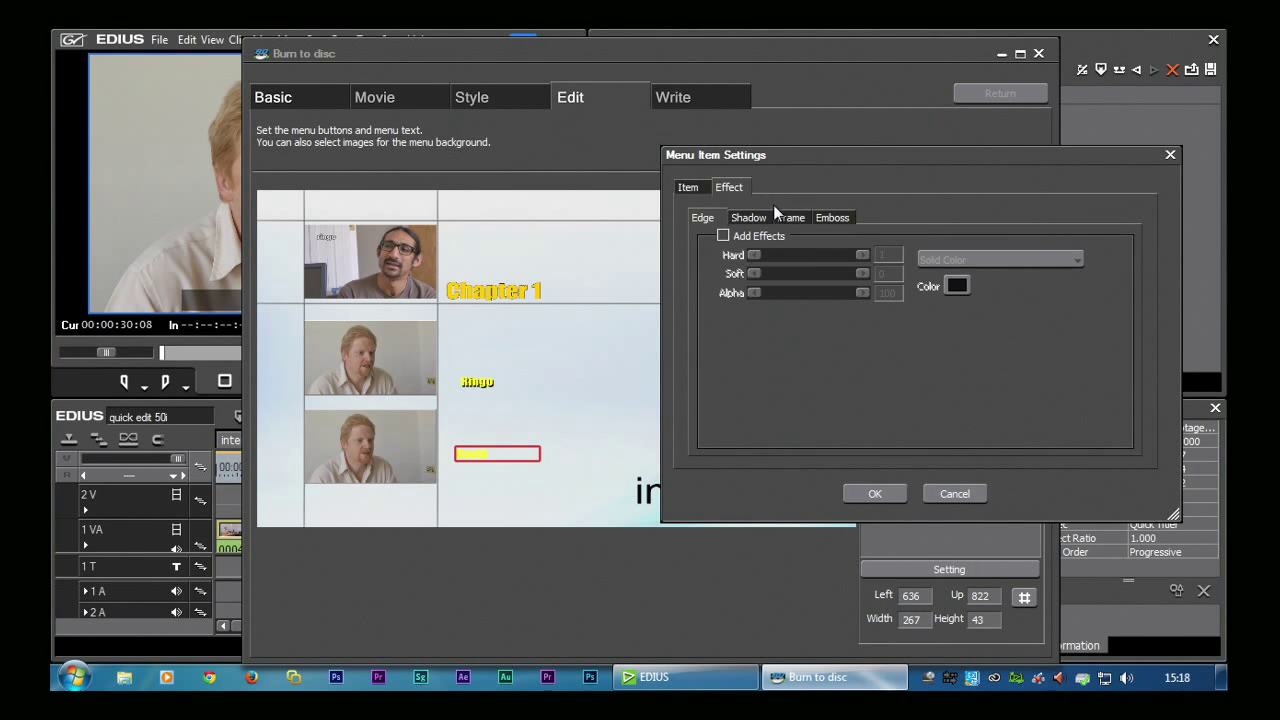
{"action": "left_click", "coordinate": [750, 217]}
{"action": "left_click", "coordinate": [723, 235]}
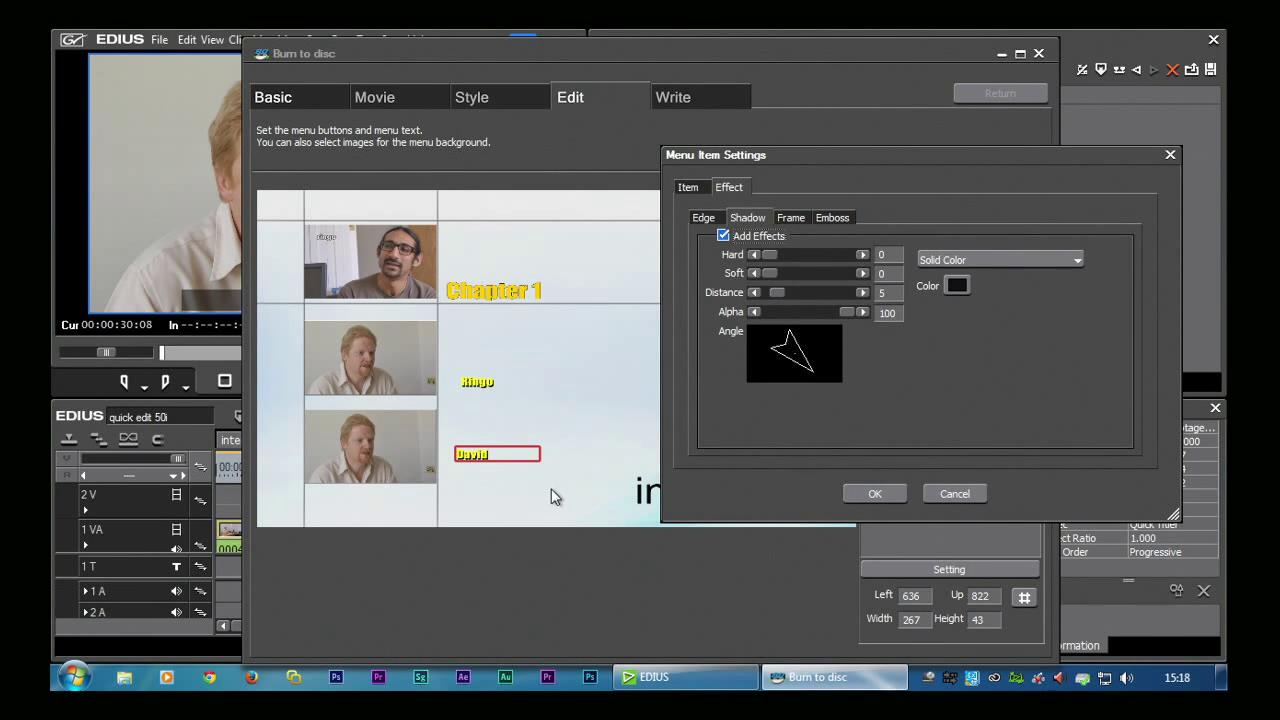
- Accept the third chapter label's shadow settings
{"action": "left_click", "coordinate": [866, 490]}
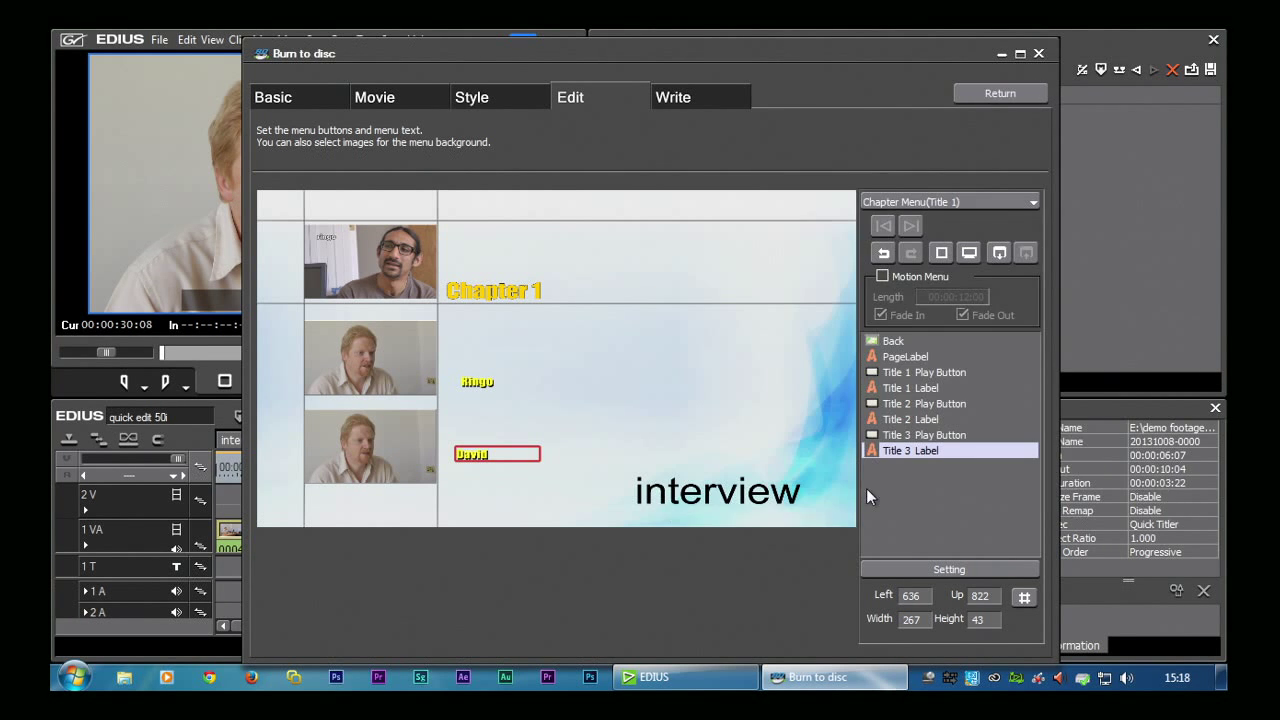
- Select each of the three chapter thumbnails in turn to check their placement and size
{"action": "left_click", "coordinate": [403, 272]}
{"action": "left_click", "coordinate": [400, 363]}
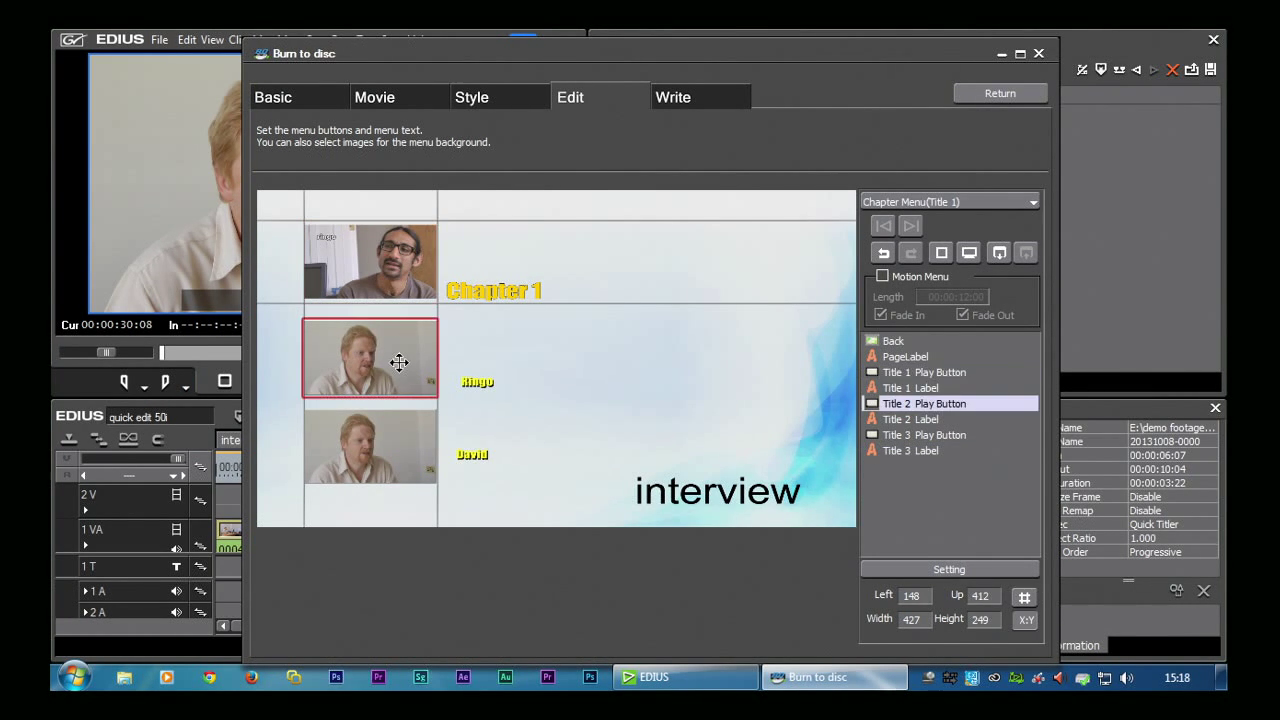
{"action": "left_click", "coordinate": [408, 440]}
{"action": "left_click", "coordinate": [368, 352]}
{"action": "left_click", "coordinate": [380, 265]}
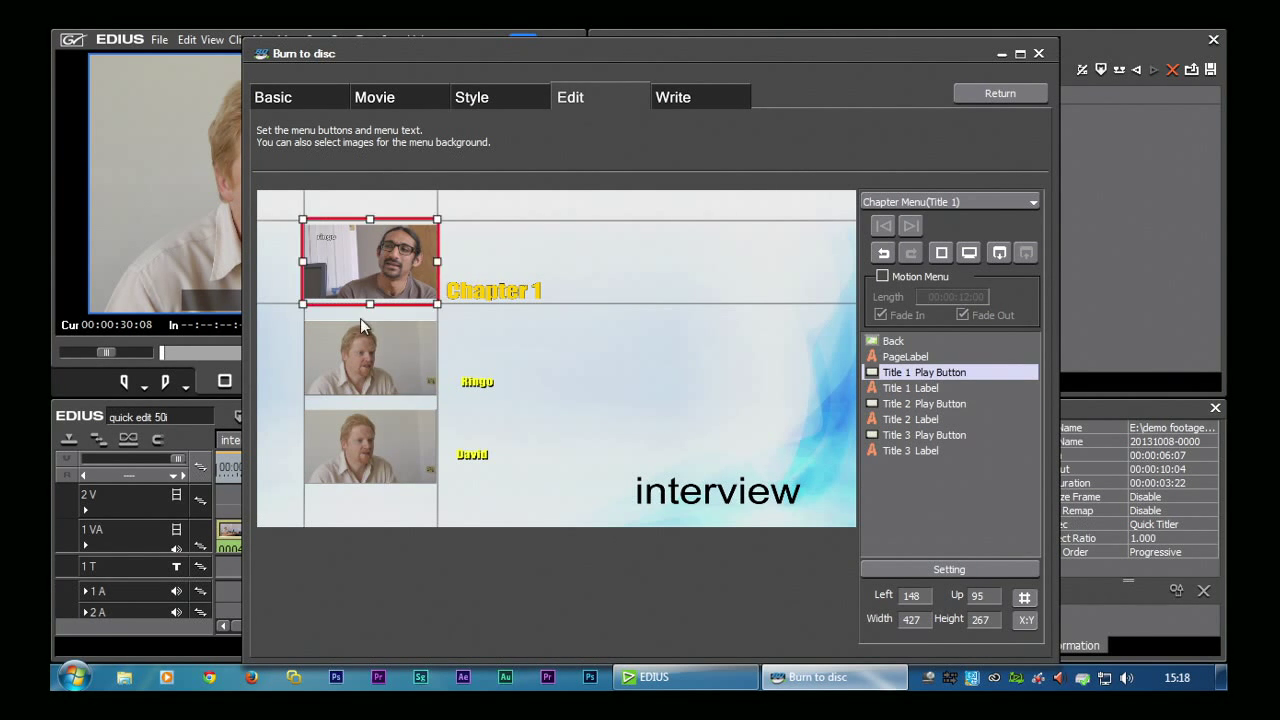
{"action": "left_click", "coordinate": [400, 360]}
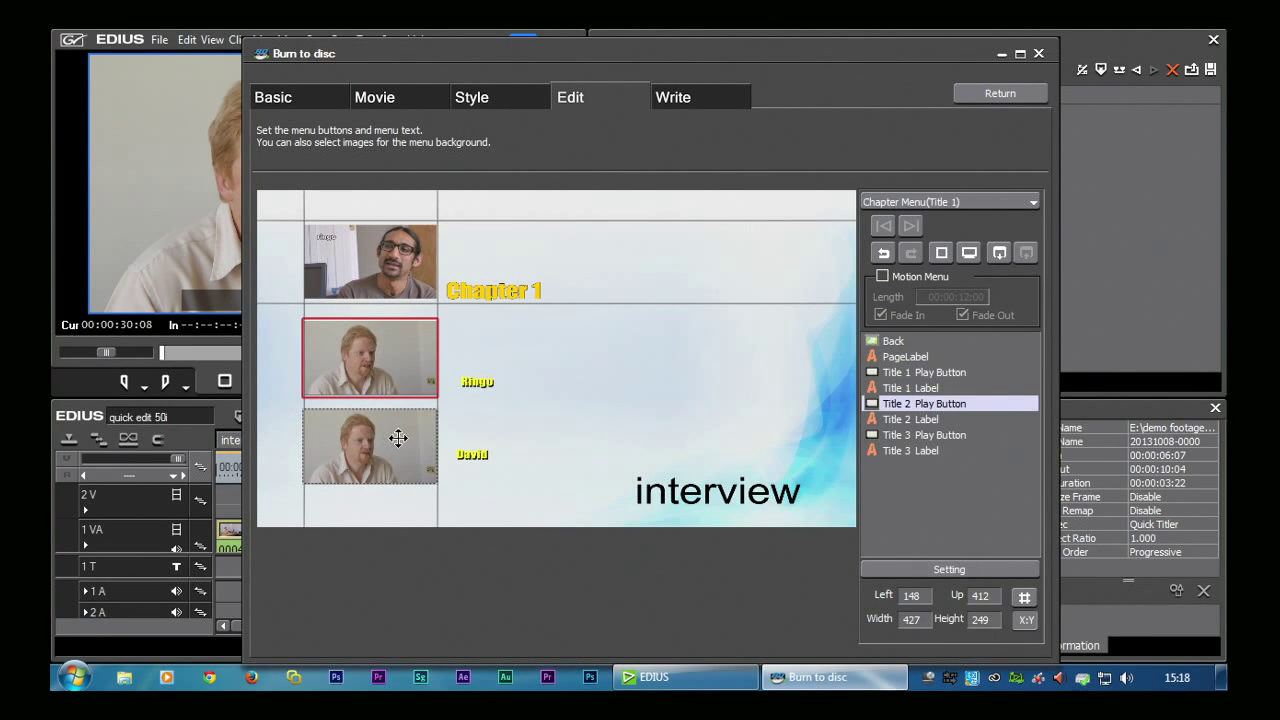
{"action": "left_click", "coordinate": [403, 438]}
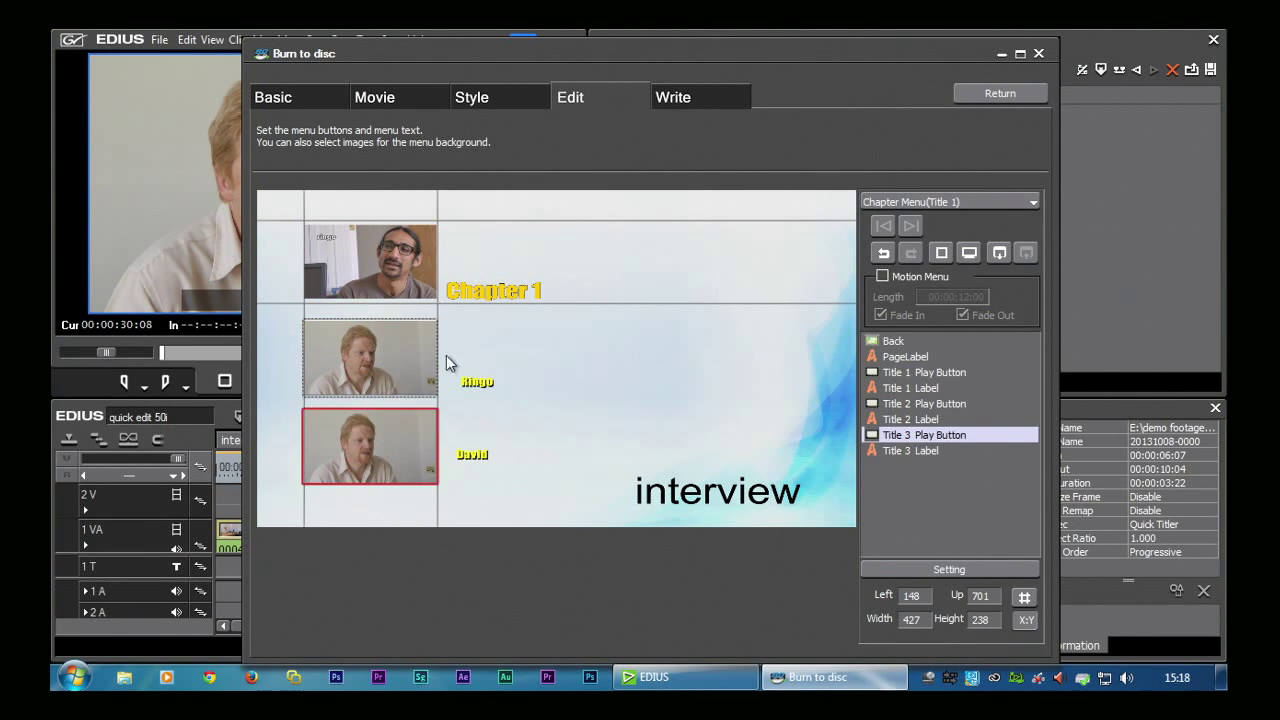
- Clear the "interview" text from the chapter menu's page label
{"action": "double_click", "coordinate": [708, 484]}
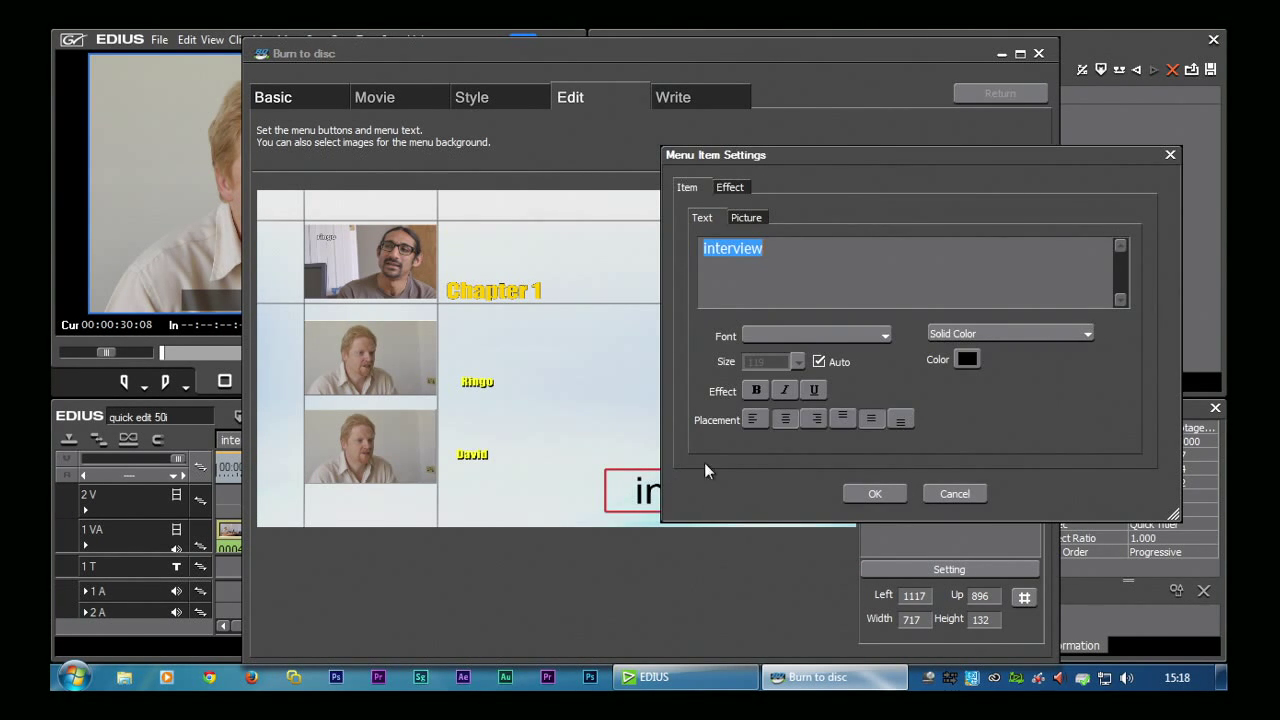
{"action": "key", "text": "BackSpace"}
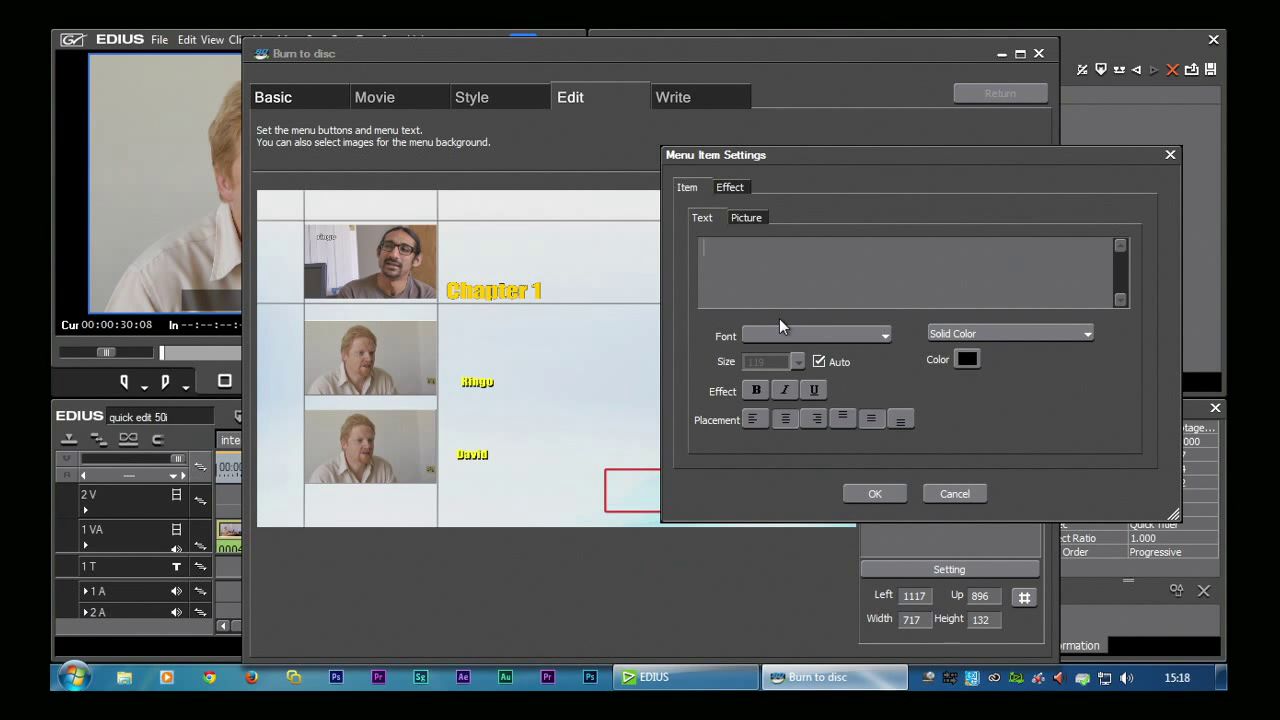
{"action": "left_click", "coordinate": [862, 493]}
{"action": "left_click", "coordinate": [745, 414]}
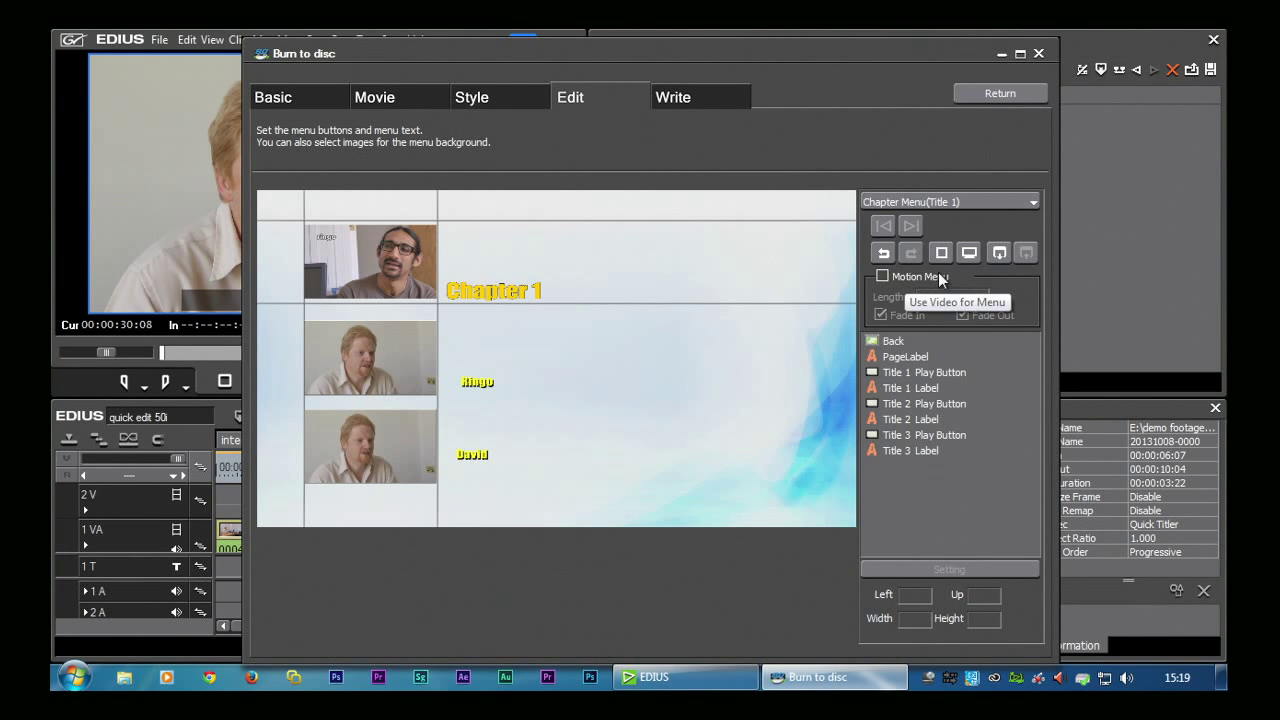
- Turn on the motion menu for the chapter menu, leaving both fade-in and fade-out enabled
{"action": "left_click", "coordinate": [882, 276]}
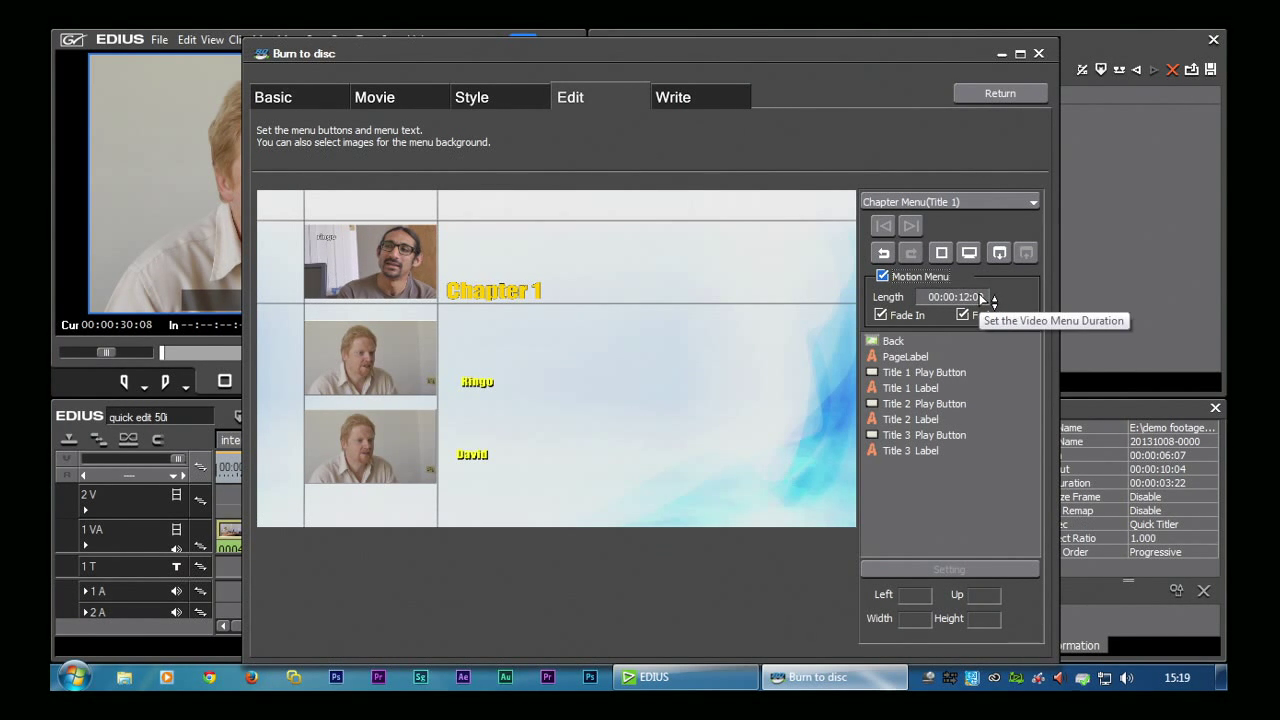
{"action": "left_click", "coordinate": [881, 316]}
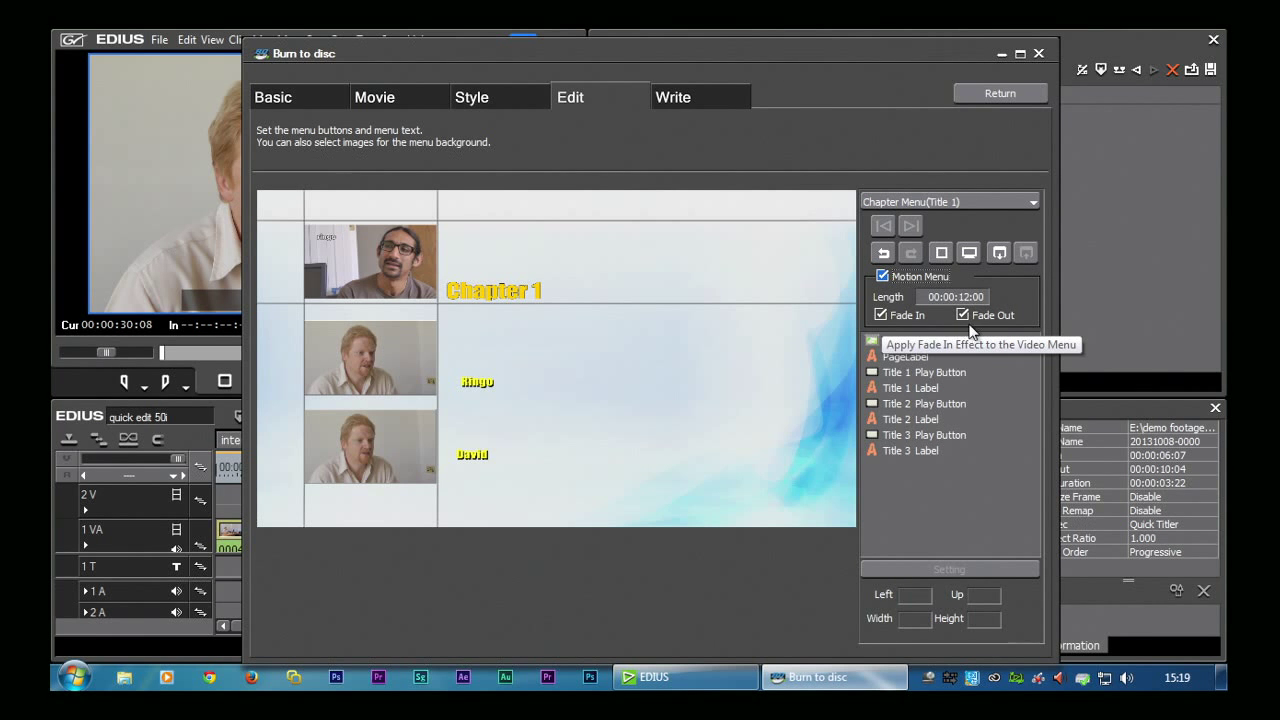
{"action": "left_click", "coordinate": [963, 316]}
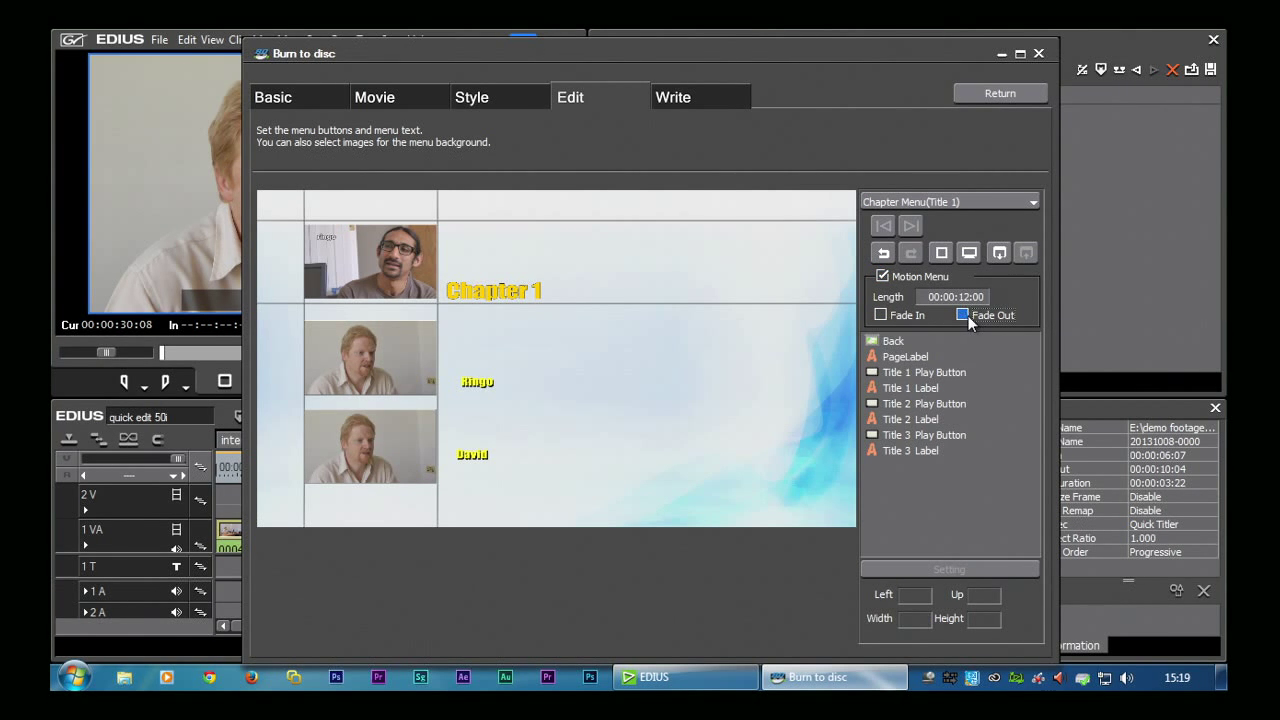
{"action": "left_click", "coordinate": [915, 318]}
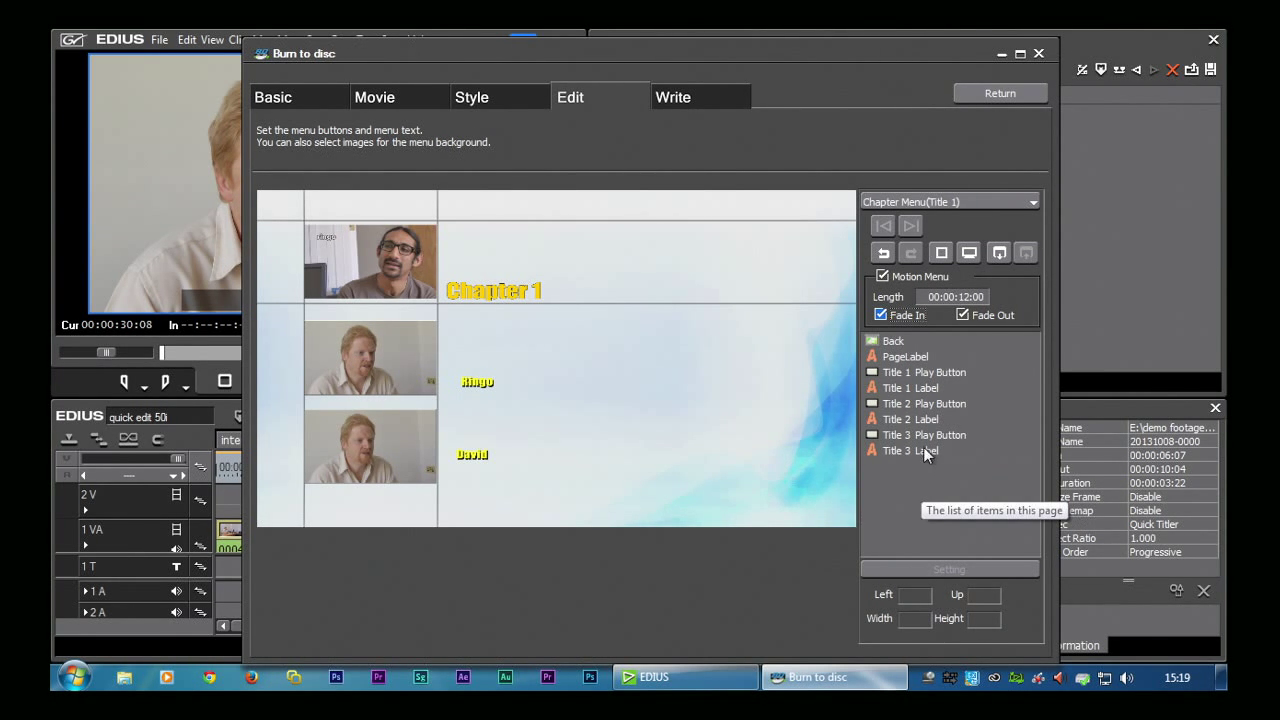
- Go through the chapter menu's item list to identify the background, page label, play buttons and title labels on the page
{"action": "left_click", "coordinate": [899, 342]}
{"action": "left_click", "coordinate": [903, 358]}
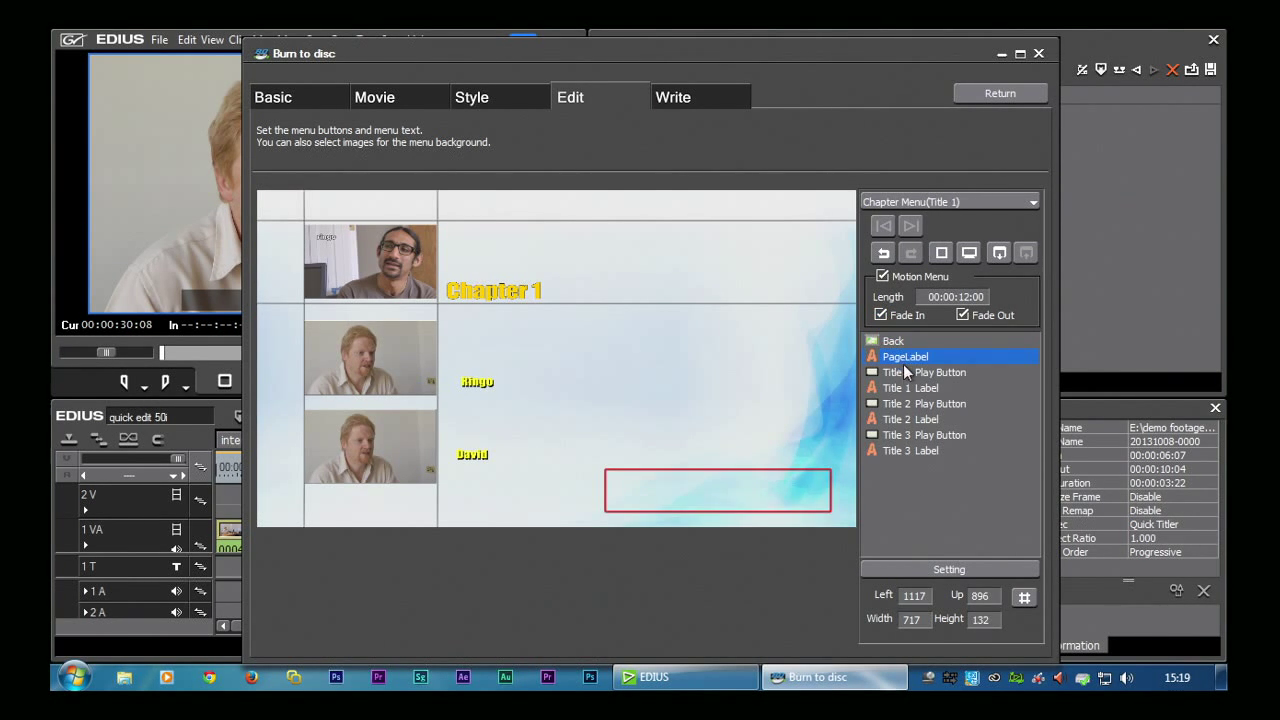
{"action": "left_click", "coordinate": [903, 390]}
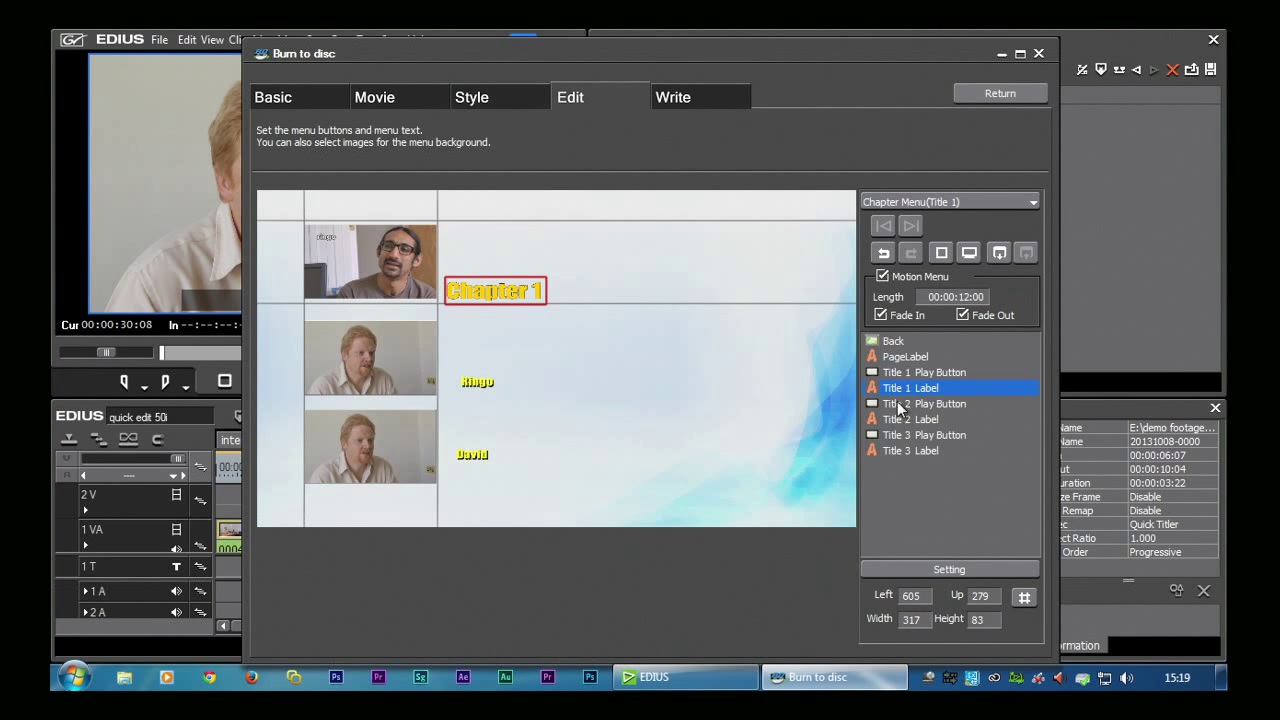
{"action": "left_click", "coordinate": [899, 404]}
{"action": "left_click", "coordinate": [899, 419]}
{"action": "left_click", "coordinate": [905, 435]}
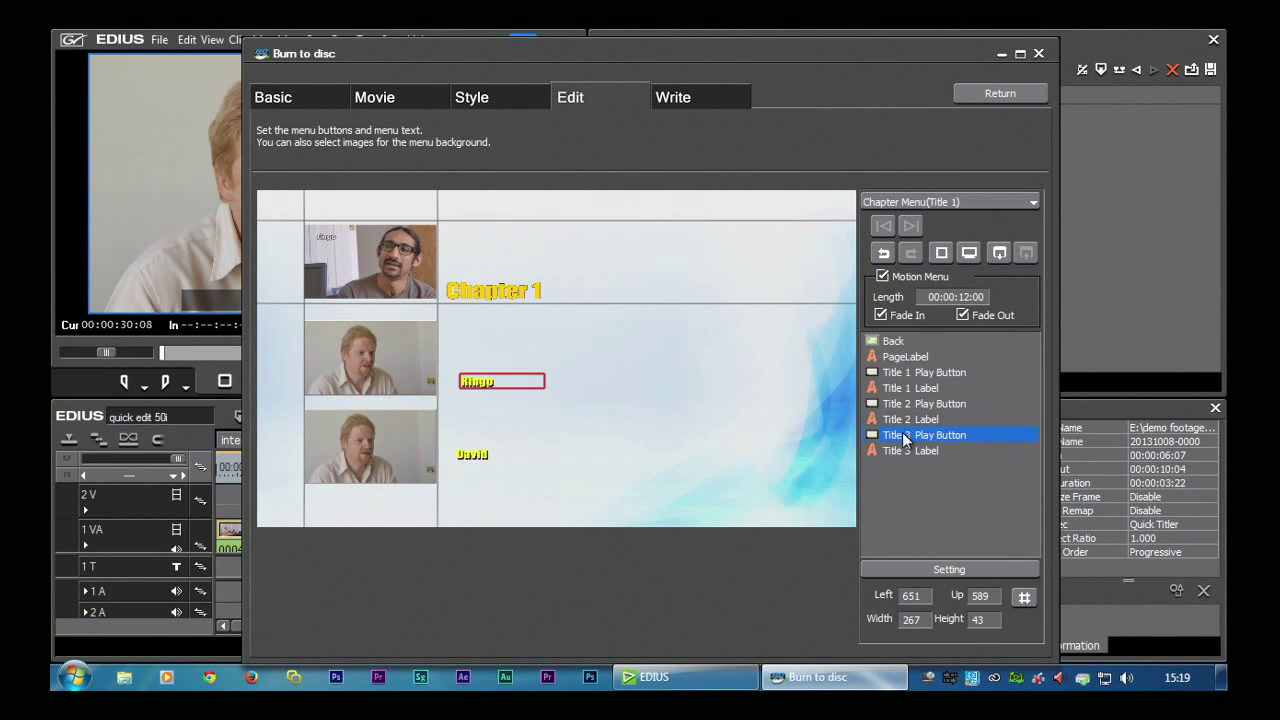
{"action": "left_click", "coordinate": [898, 447]}
{"action": "left_click", "coordinate": [897, 434]}
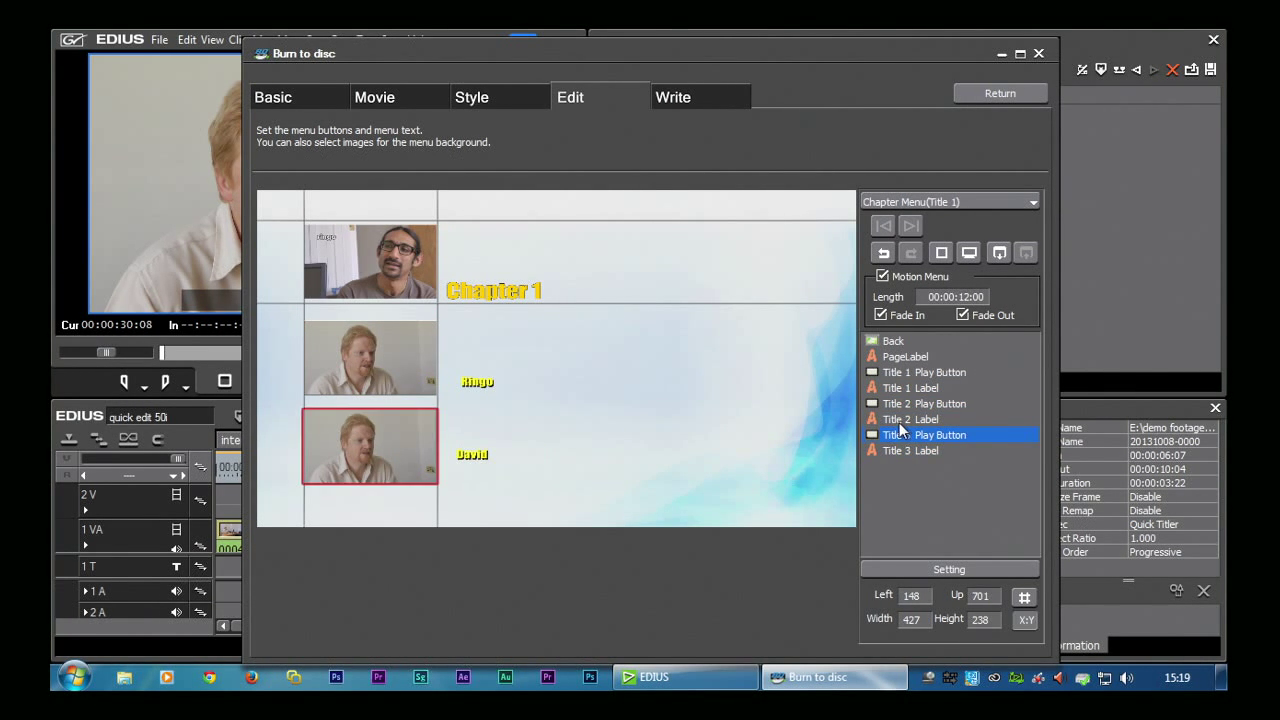
{"action": "left_click", "coordinate": [903, 421]}
{"action": "left_click", "coordinate": [907, 404]}
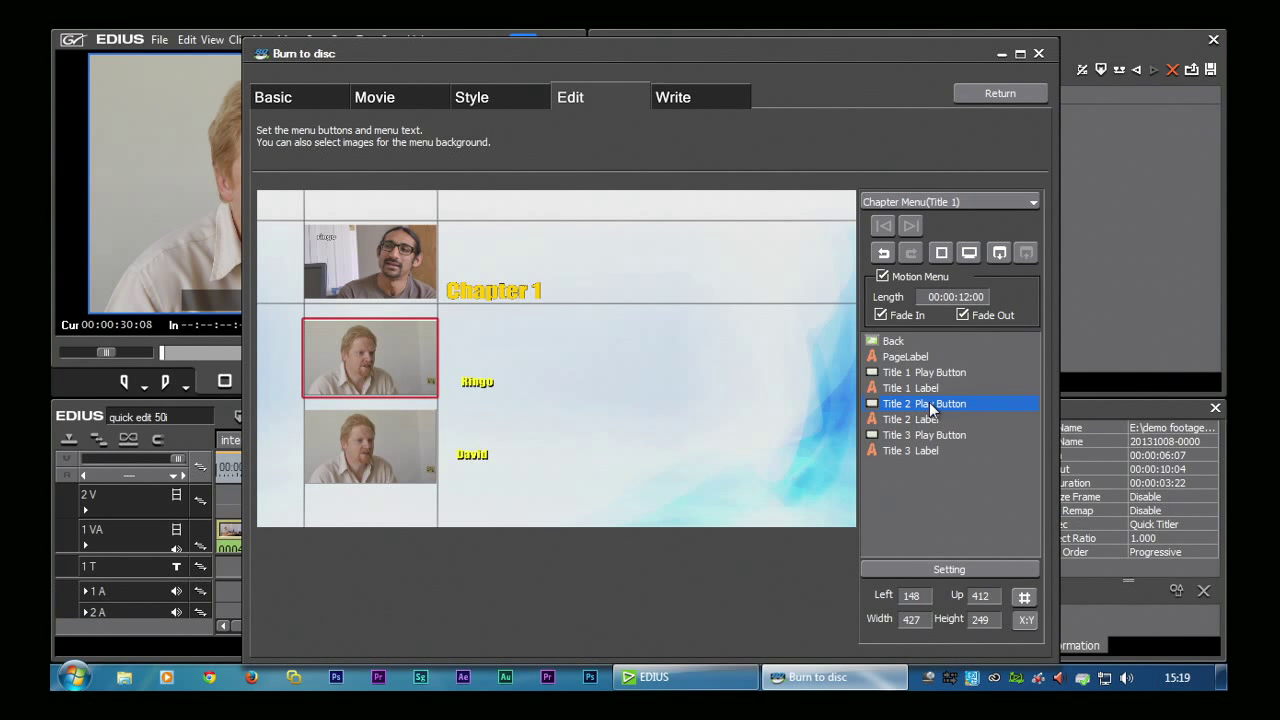
{"action": "left_click", "coordinate": [1014, 374]}
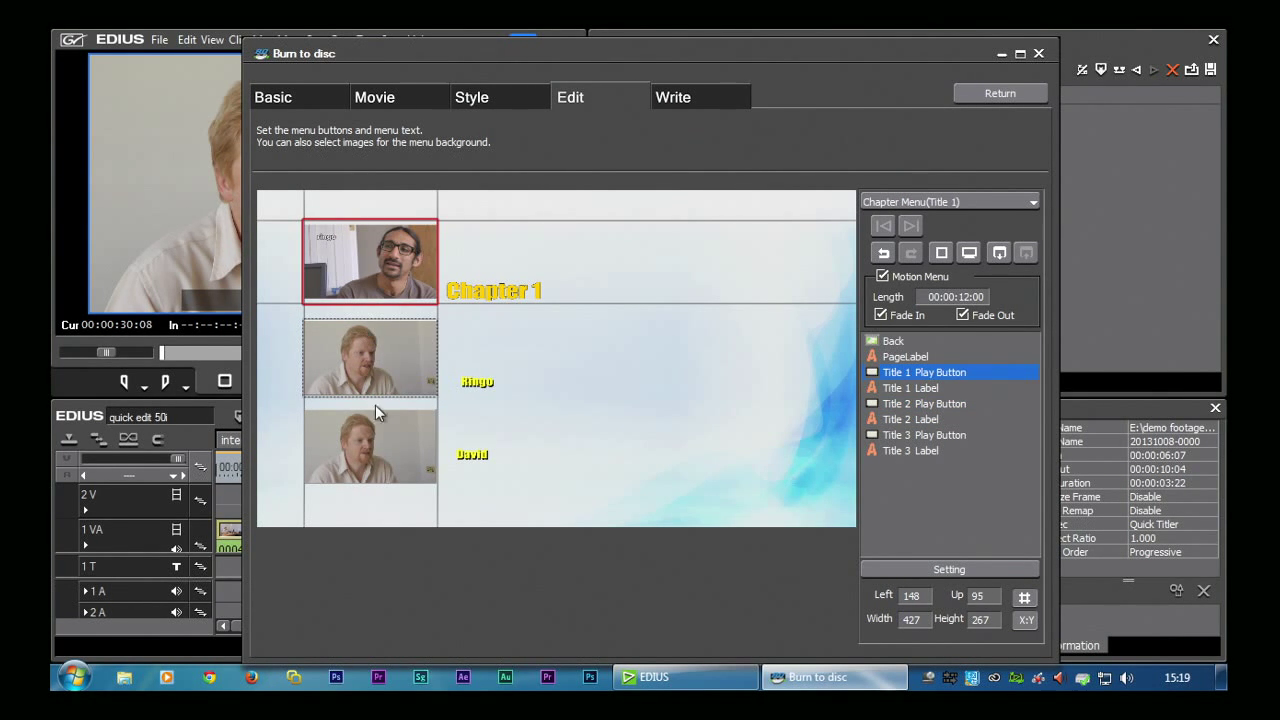
{"action": "left_click", "coordinate": [876, 480]}
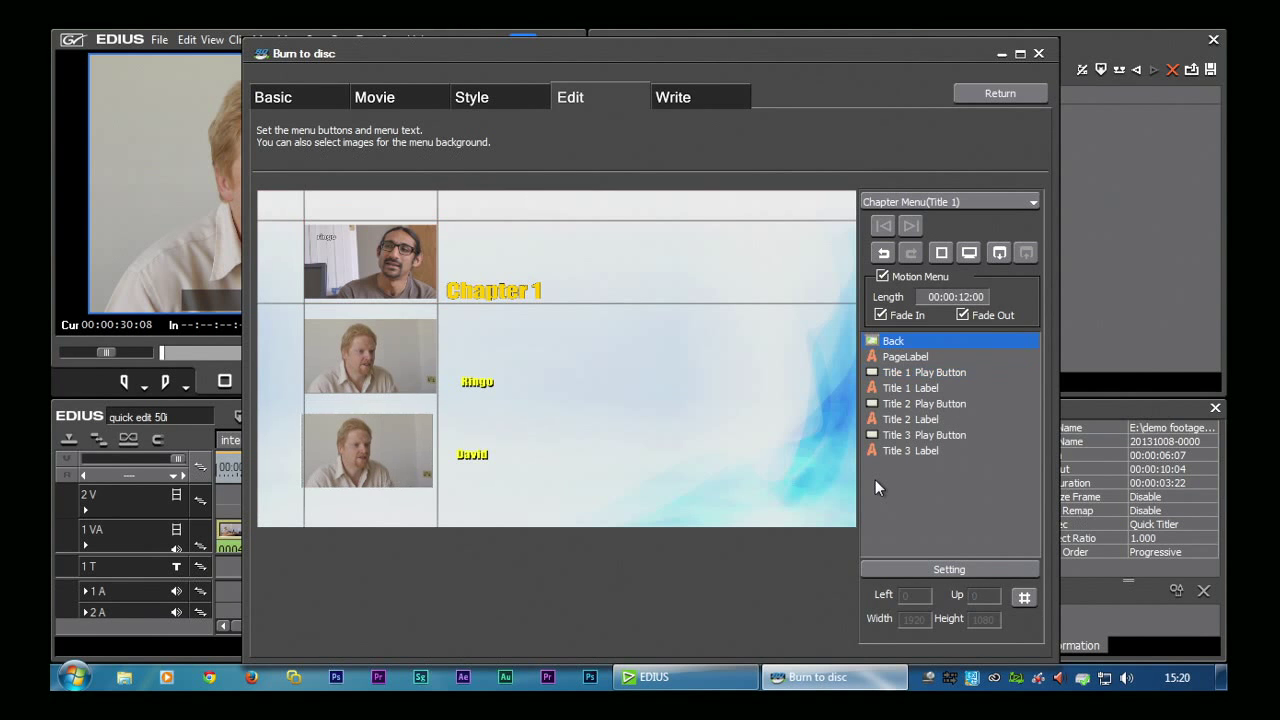
- Replace the chapter menu's background picture with Penguins.jpg from the Sample Pictures folder
{"action": "double_click", "coordinate": [897, 344]}
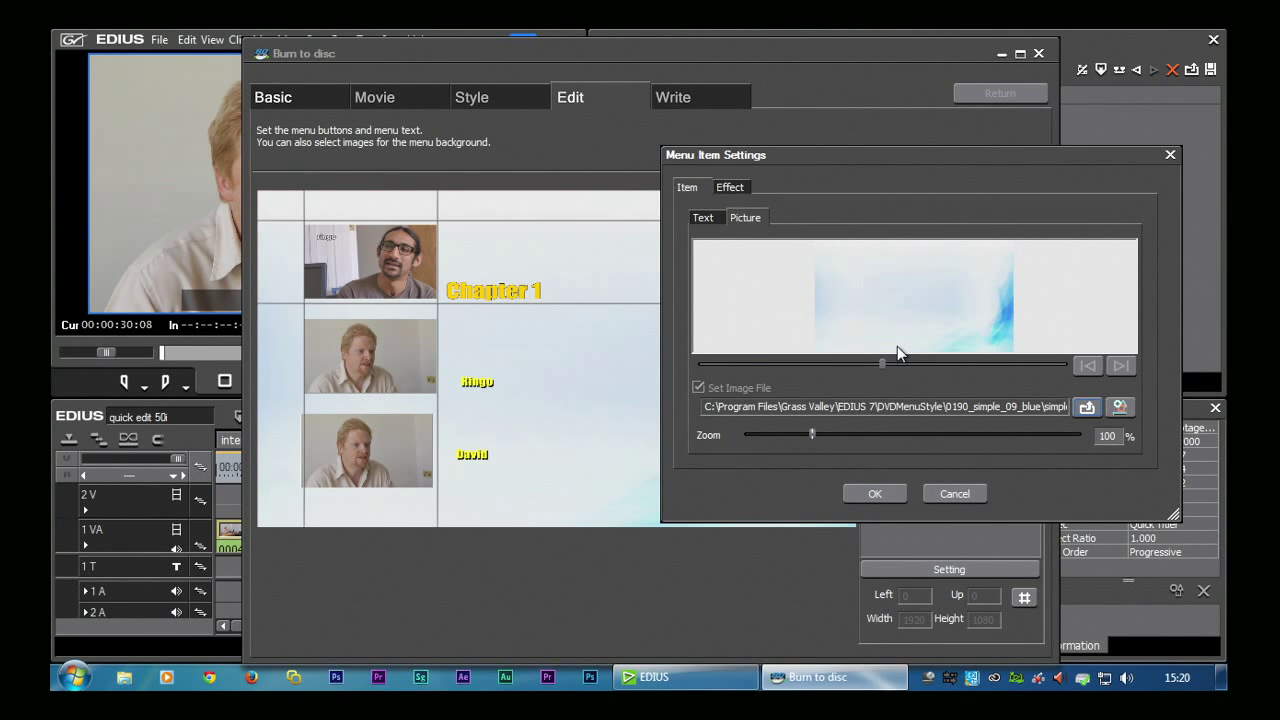
{"action": "left_click", "coordinate": [1088, 408]}
{"action": "left_click_drag", "start_coordinate": [955, 312], "coordinate": [724, 170]}
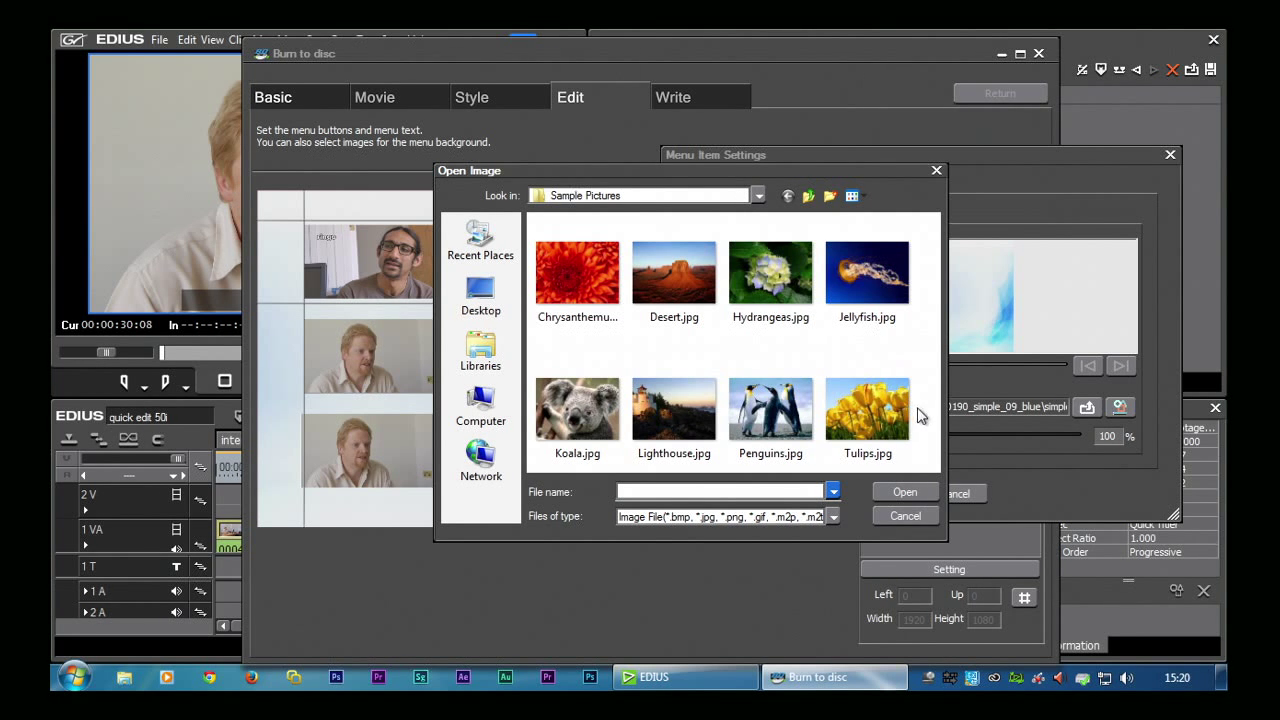
{"action": "left_click", "coordinate": [832, 516]}
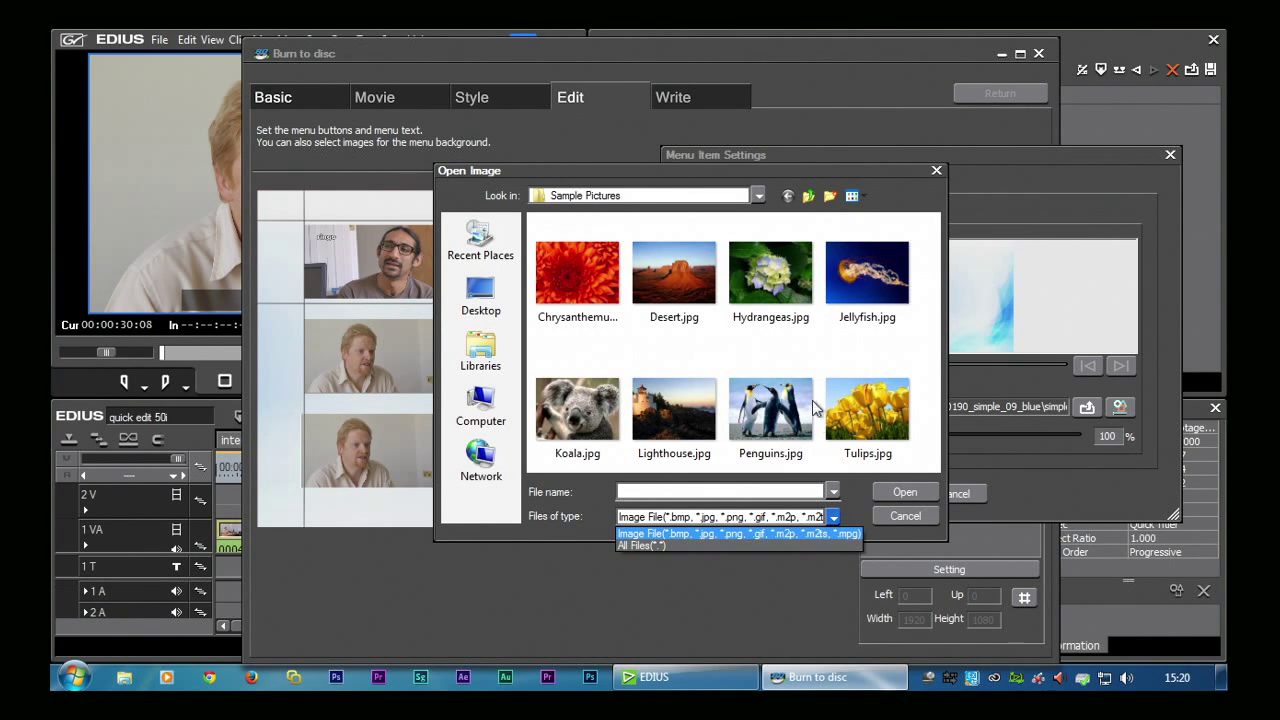
{"action": "left_click", "coordinate": [752, 393]}
{"action": "left_click", "coordinate": [779, 428]}
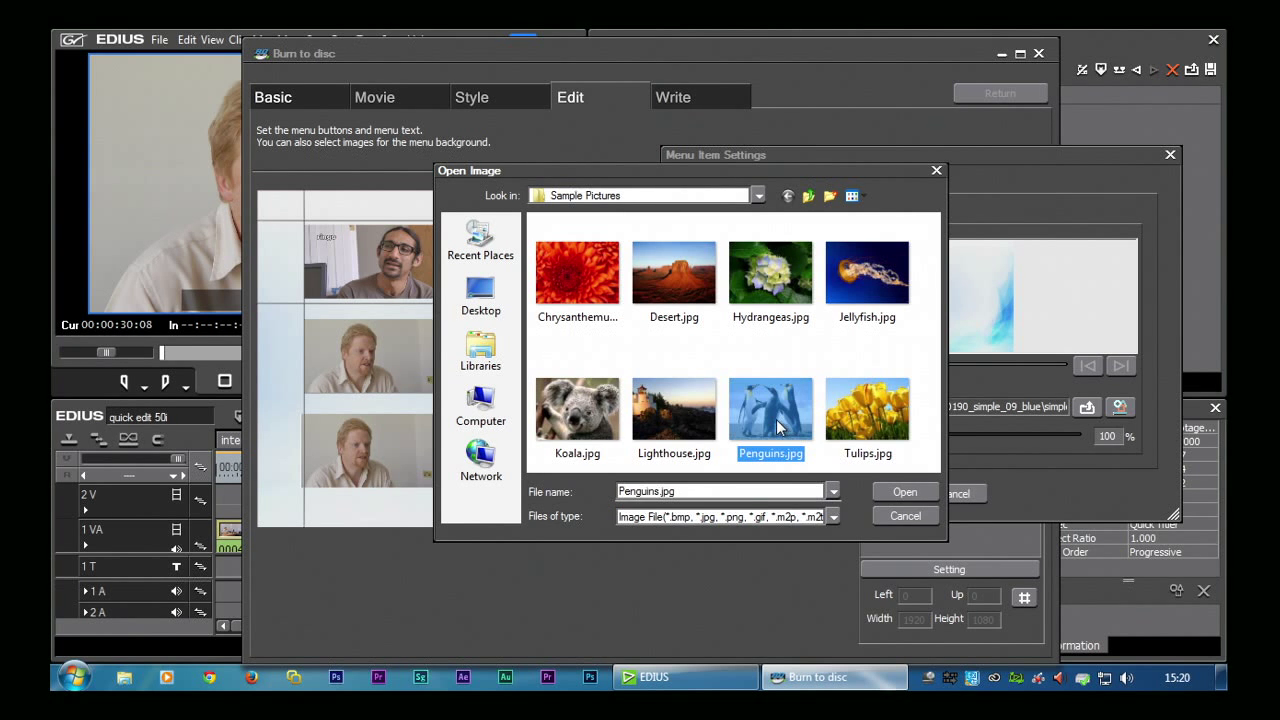
{"action": "left_click", "coordinate": [893, 493]}
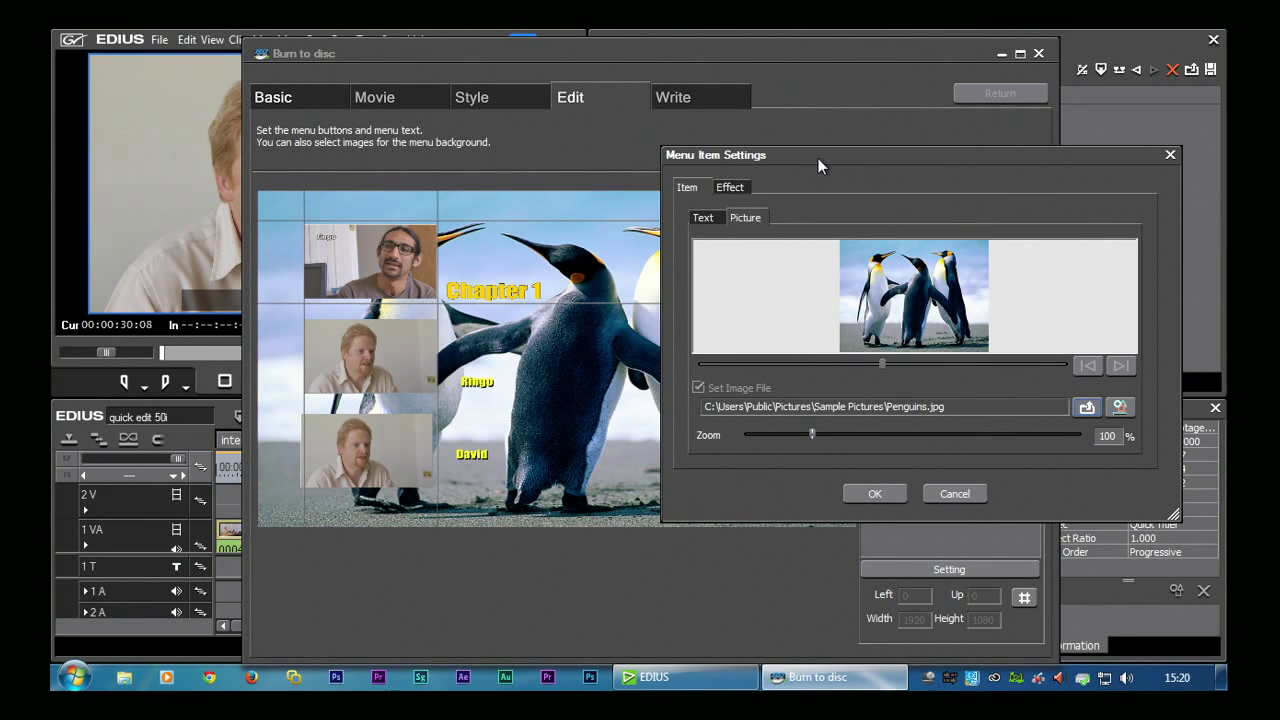
{"action": "left_click_drag", "start_coordinate": [818, 158], "coordinate": [795, 137]}
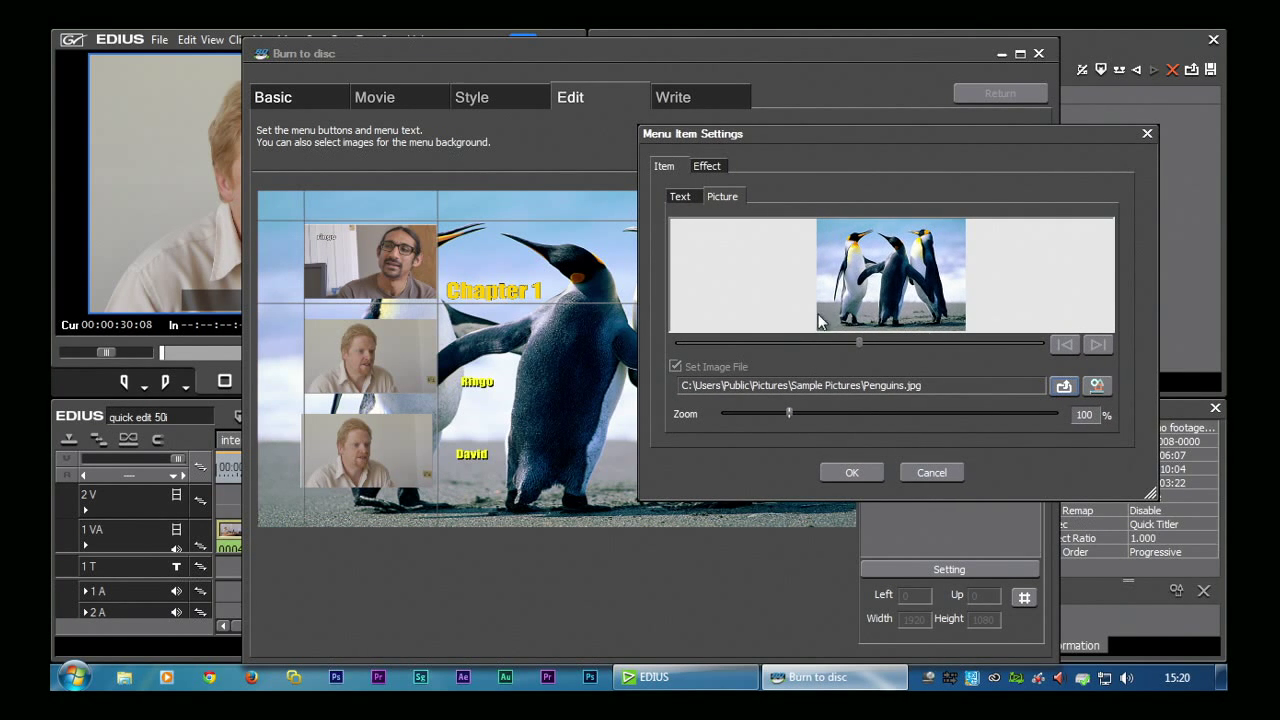
- Use the interview timeline sequence as the chapter menu's background and apply the item settings
{"action": "left_click", "coordinate": [563, 370]}
{"action": "left_click", "coordinate": [1099, 387]}
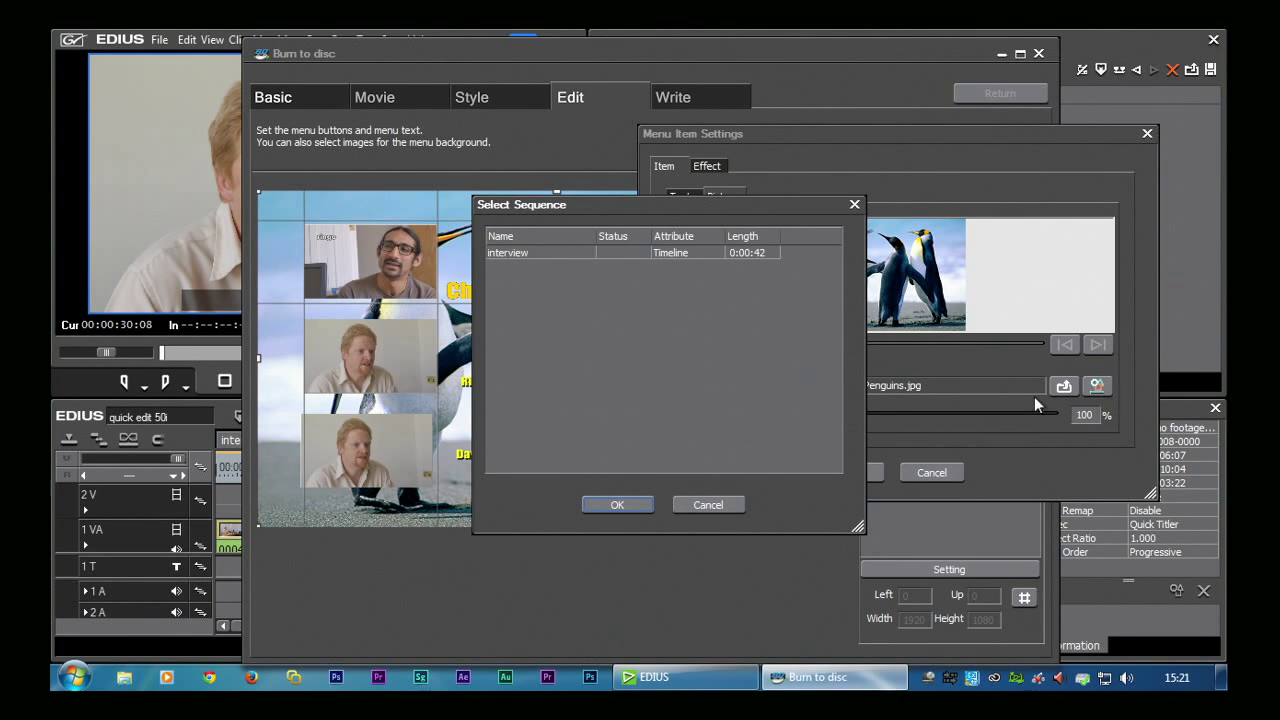
{"action": "left_click", "coordinate": [507, 253]}
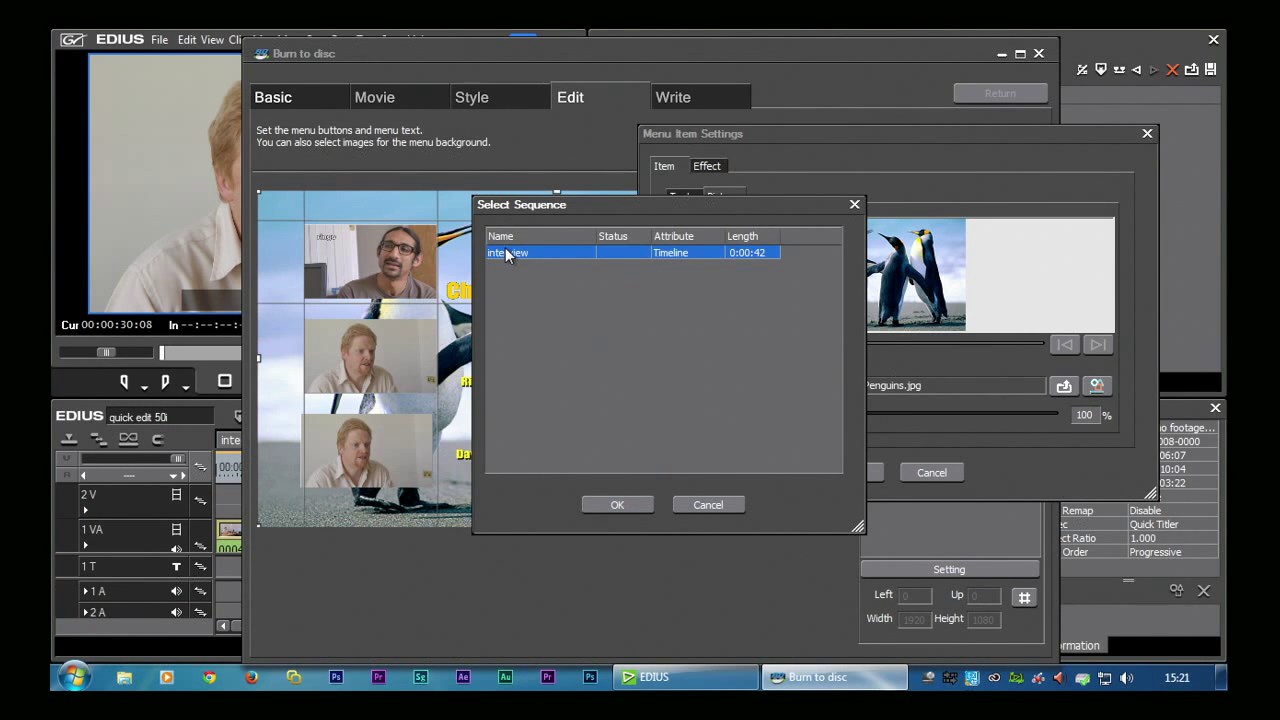
{"action": "left_click", "coordinate": [593, 501]}
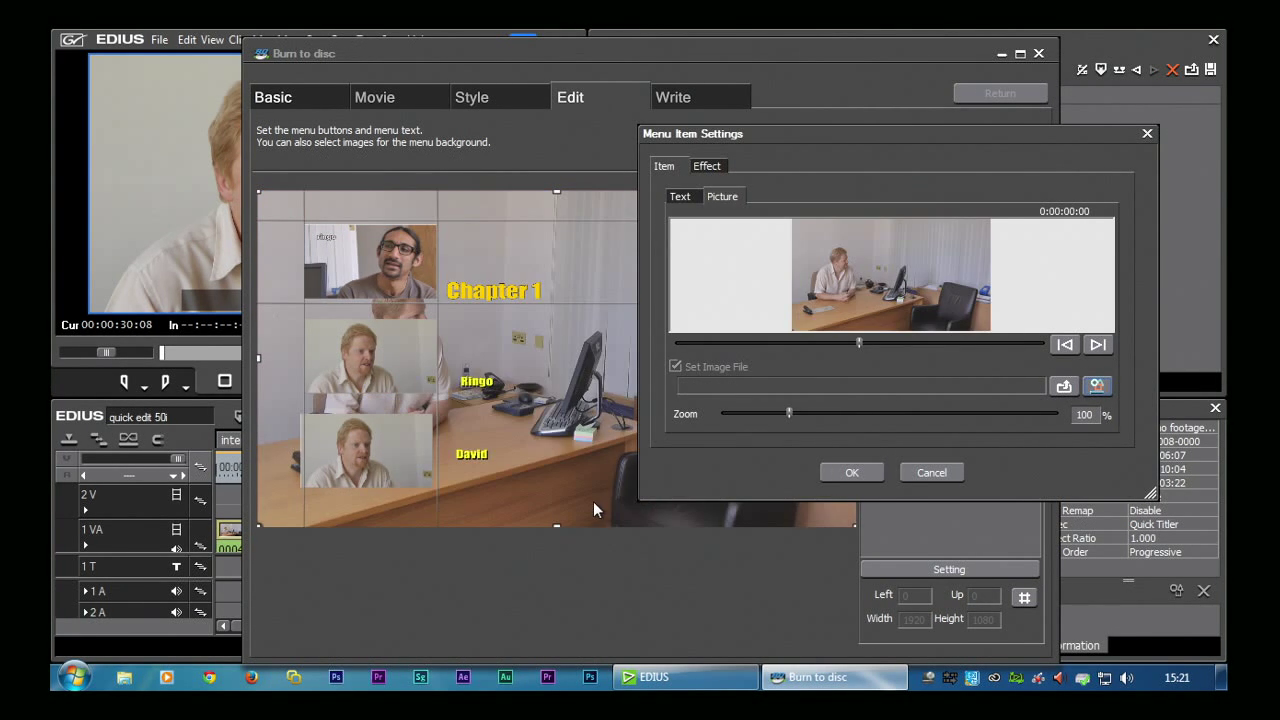
{"action": "left_click", "coordinate": [845, 473]}
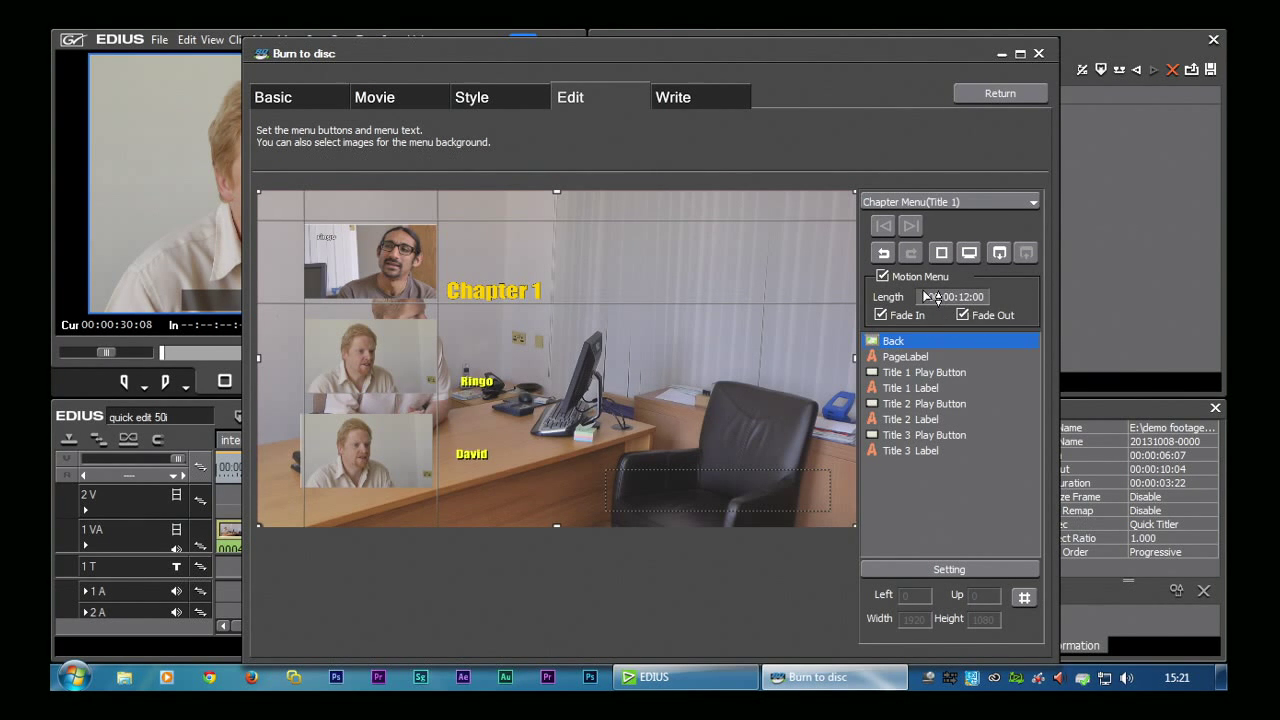
- Reopen the menu background's settings and go through choosing its source sequence again
{"action": "double_click", "coordinate": [872, 341]}
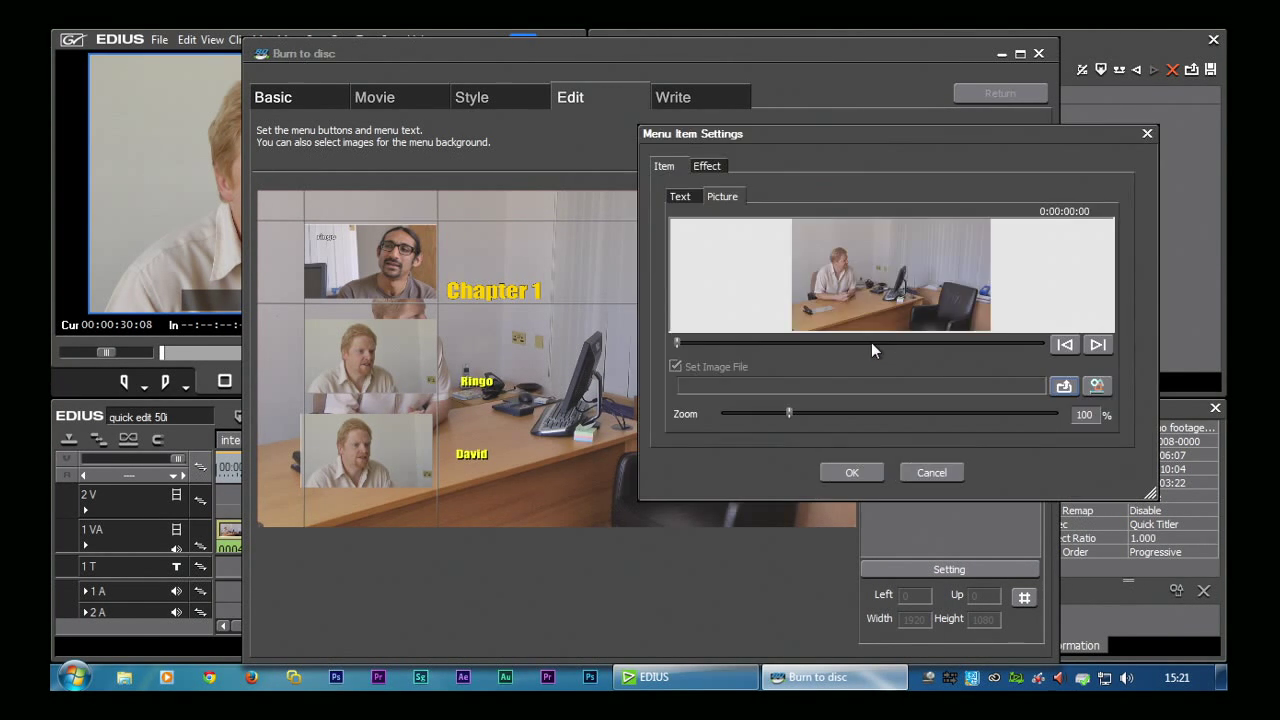
{"action": "left_click", "coordinate": [1096, 387]}
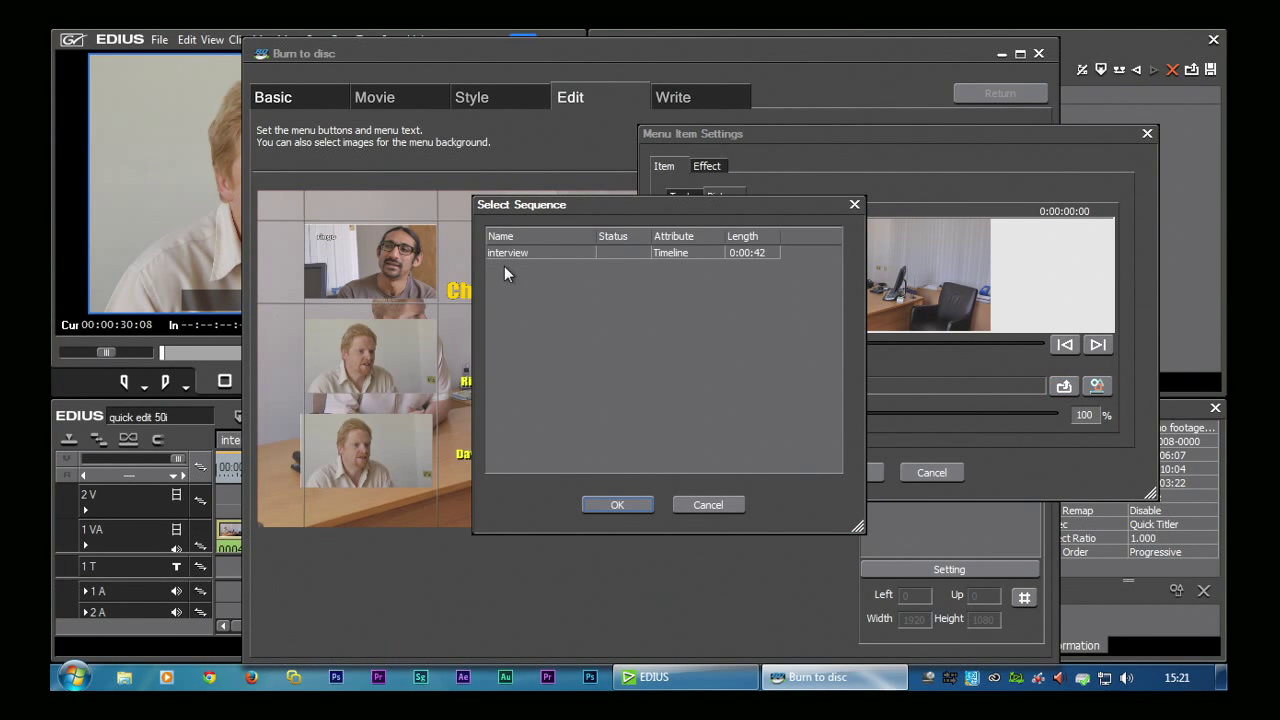
{"action": "left_click", "coordinate": [616, 505]}
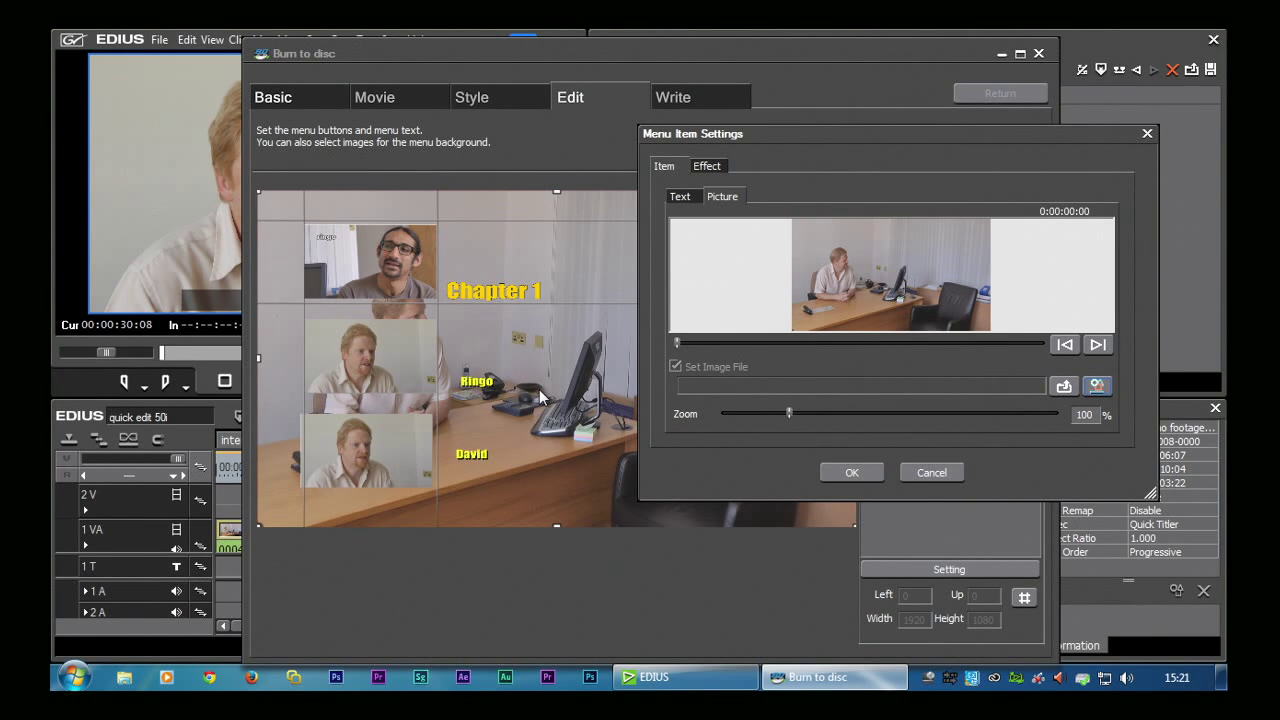
{"action": "left_click", "coordinate": [865, 474]}
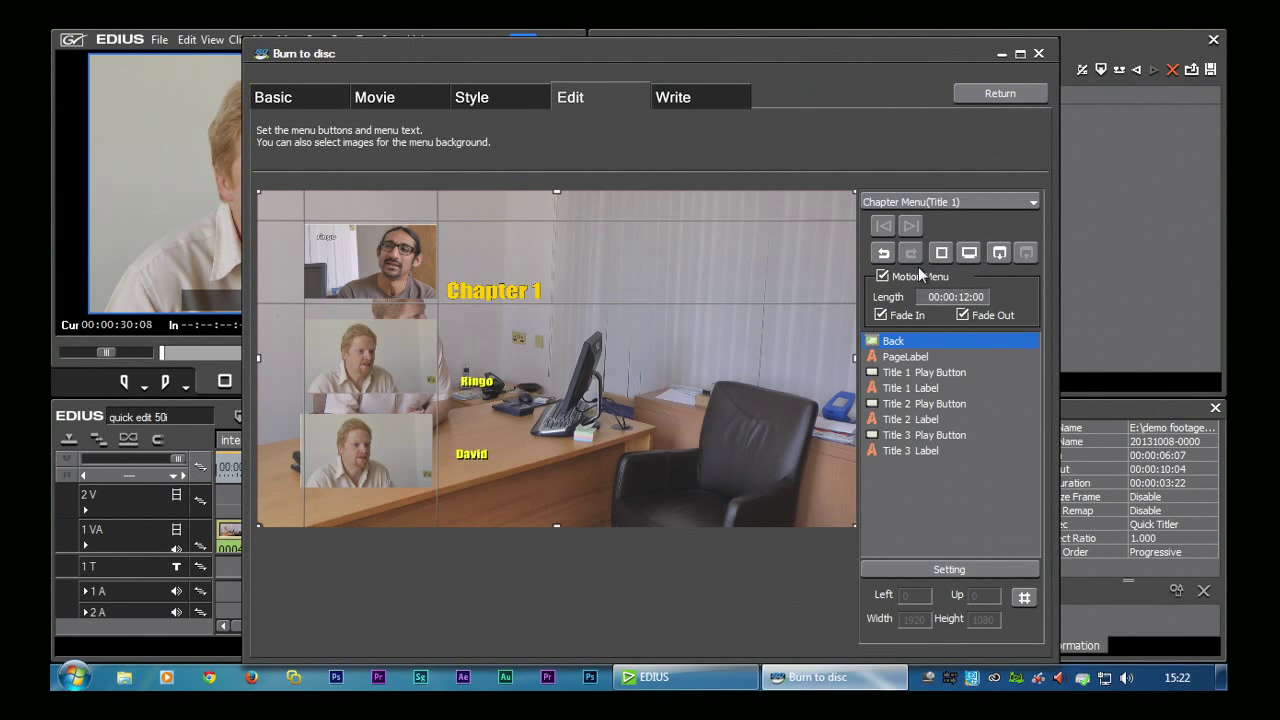
- Shift the first chapter thumbnail slightly left on the chapter menu and deselect it
{"action": "left_click", "coordinate": [371, 218]}
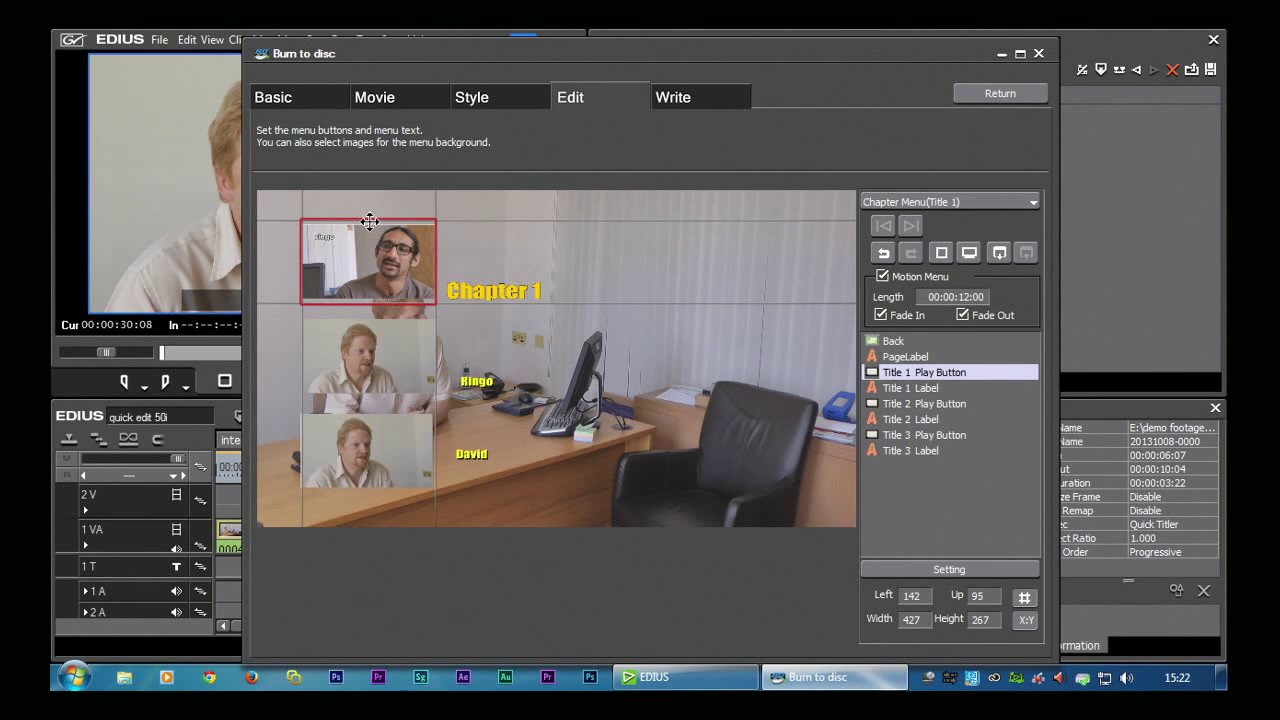
{"action": "left_click", "coordinate": [611, 327]}
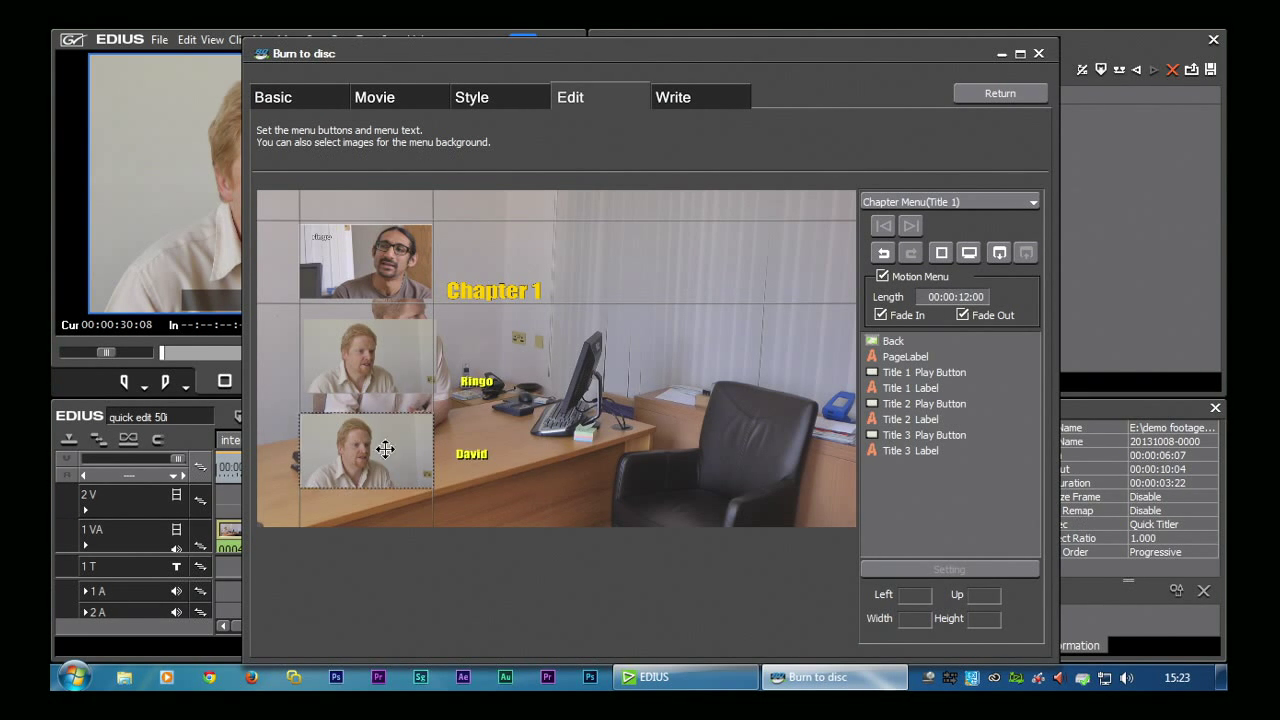
- Set the disc's first play command to Show menu and the command after playing a movie to Play next movie title
{"action": "left_click", "coordinate": [681, 92]}
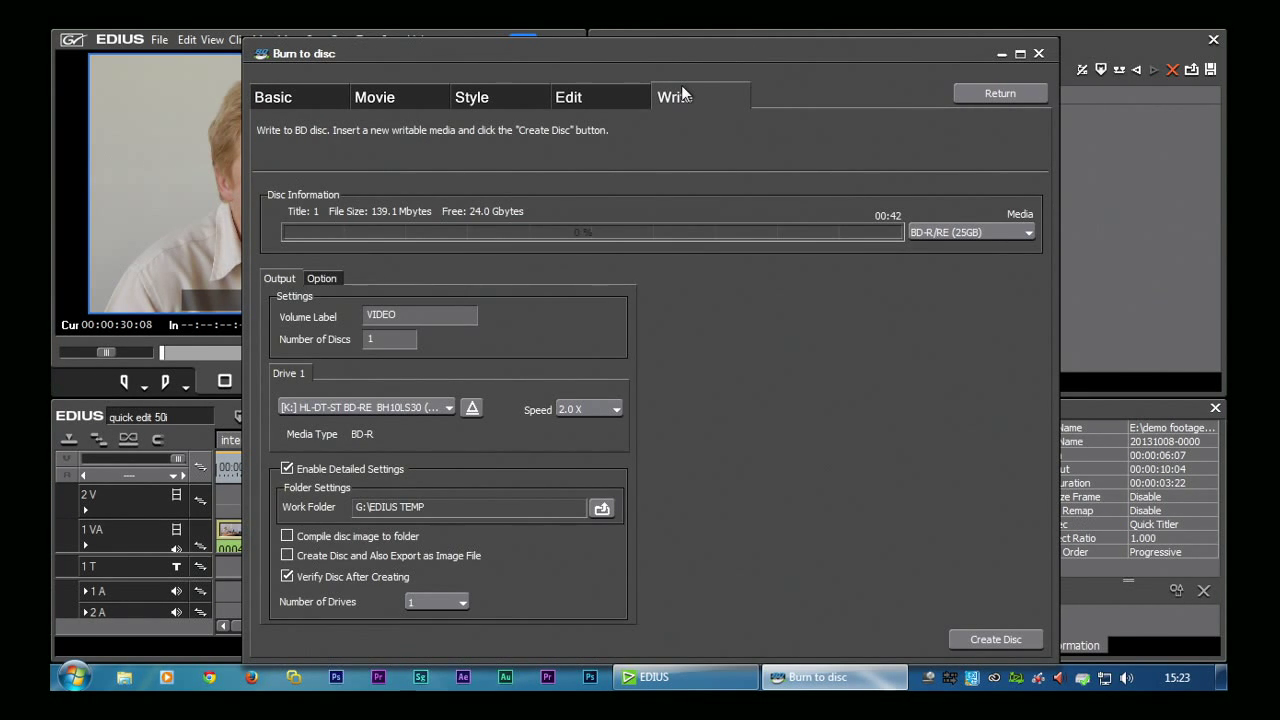
{"action": "left_click", "coordinate": [322, 279]}
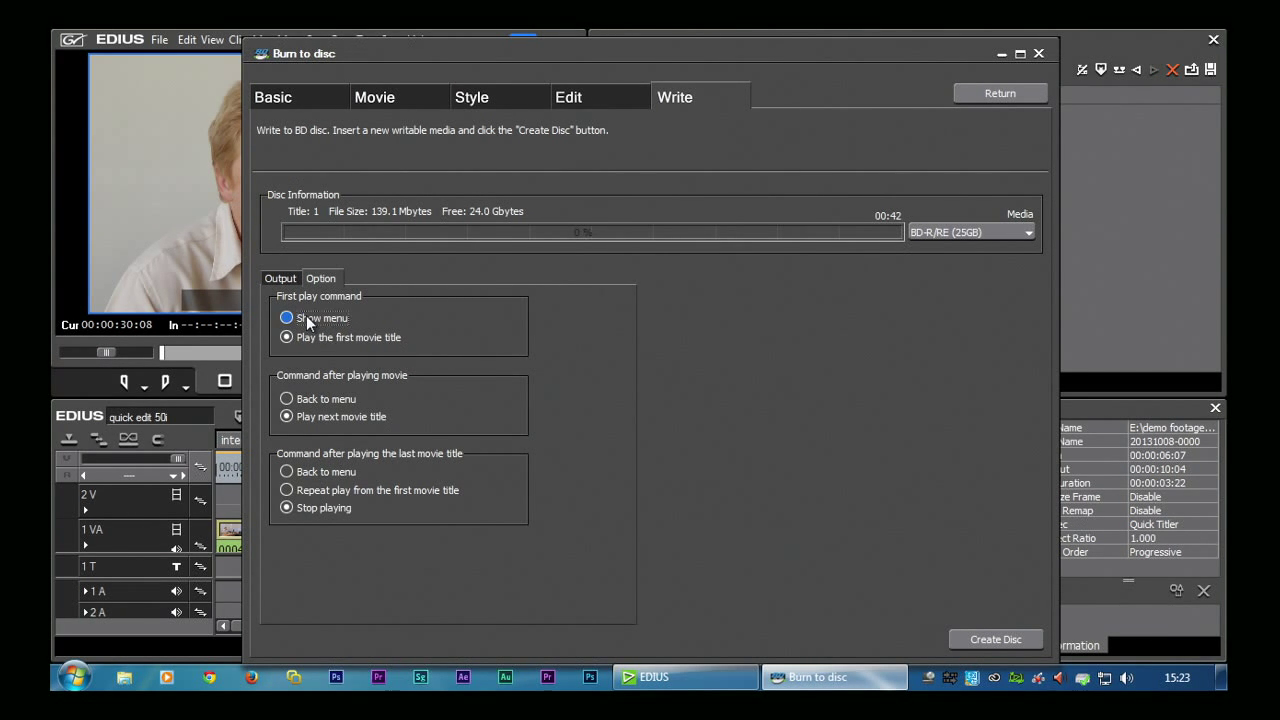
{"action": "left_click", "coordinate": [348, 338]}
{"action": "left_click", "coordinate": [323, 400]}
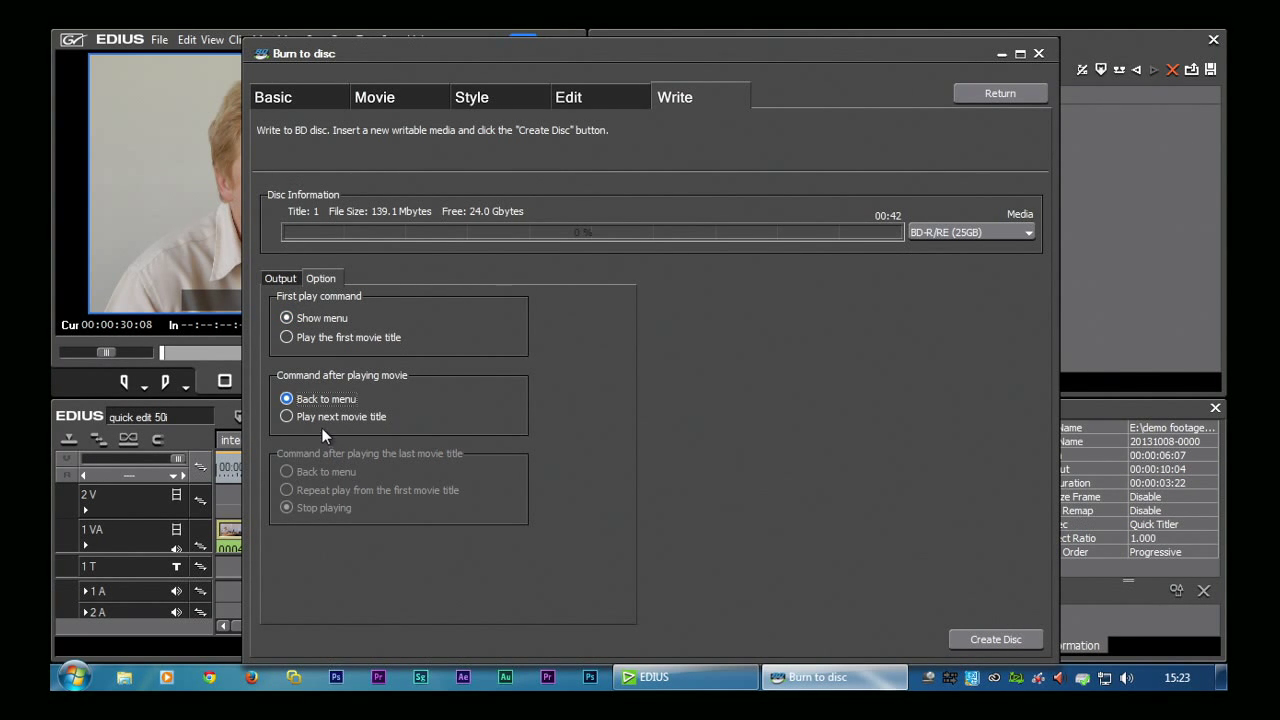
{"action": "left_click", "coordinate": [319, 418]}
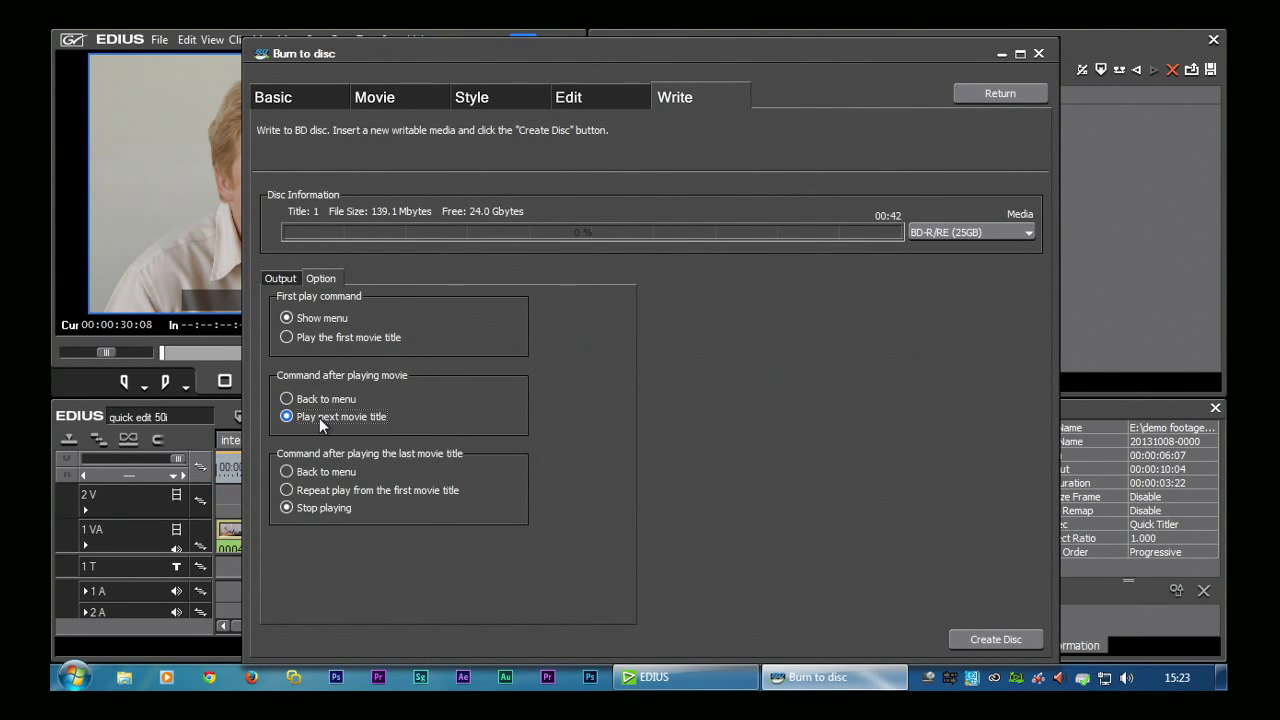
- Check the movie list, then set the commands after playing a movie and after the last movie title to Back to menu
{"action": "left_click", "coordinate": [376, 99]}
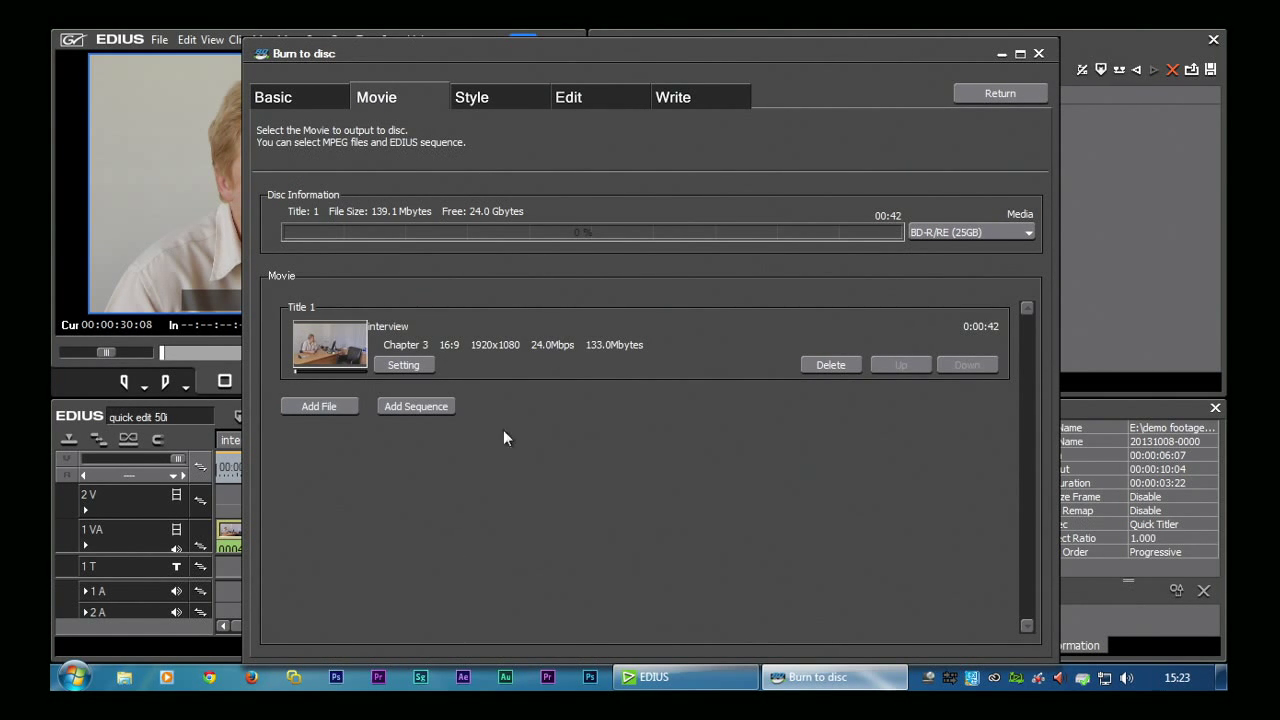
{"action": "left_click", "coordinate": [683, 98]}
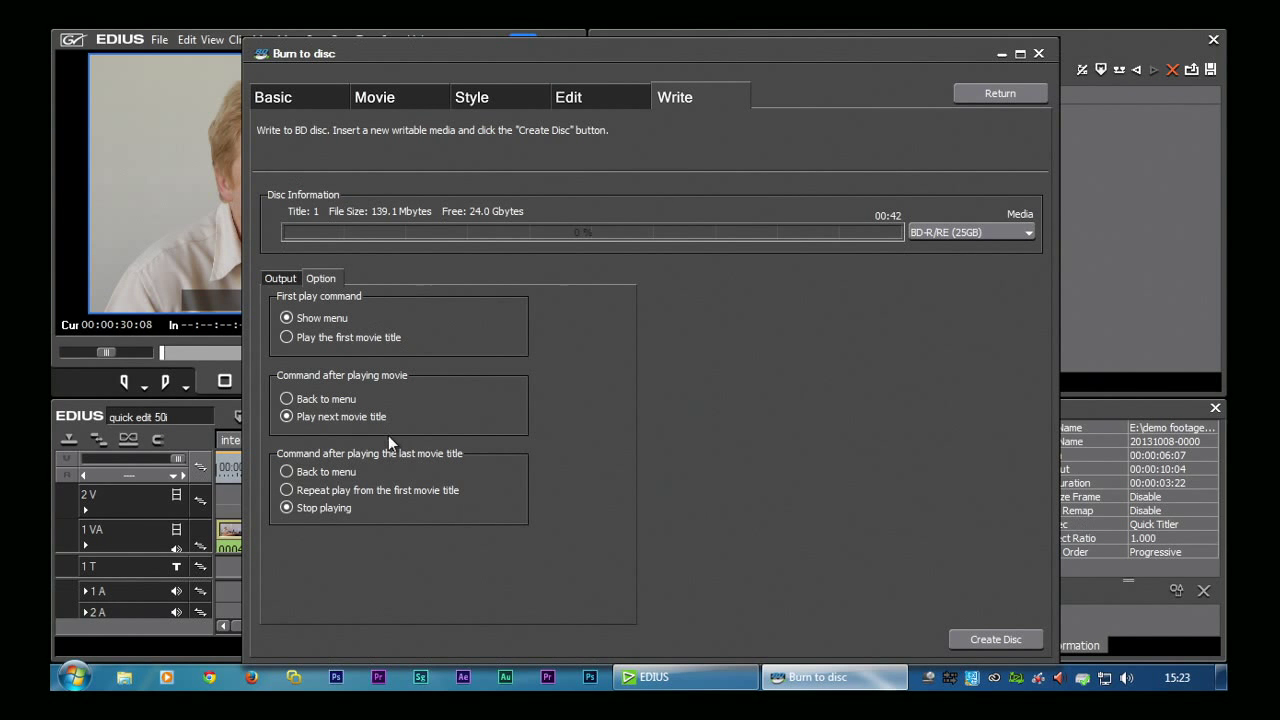
{"action": "left_click", "coordinate": [403, 98]}
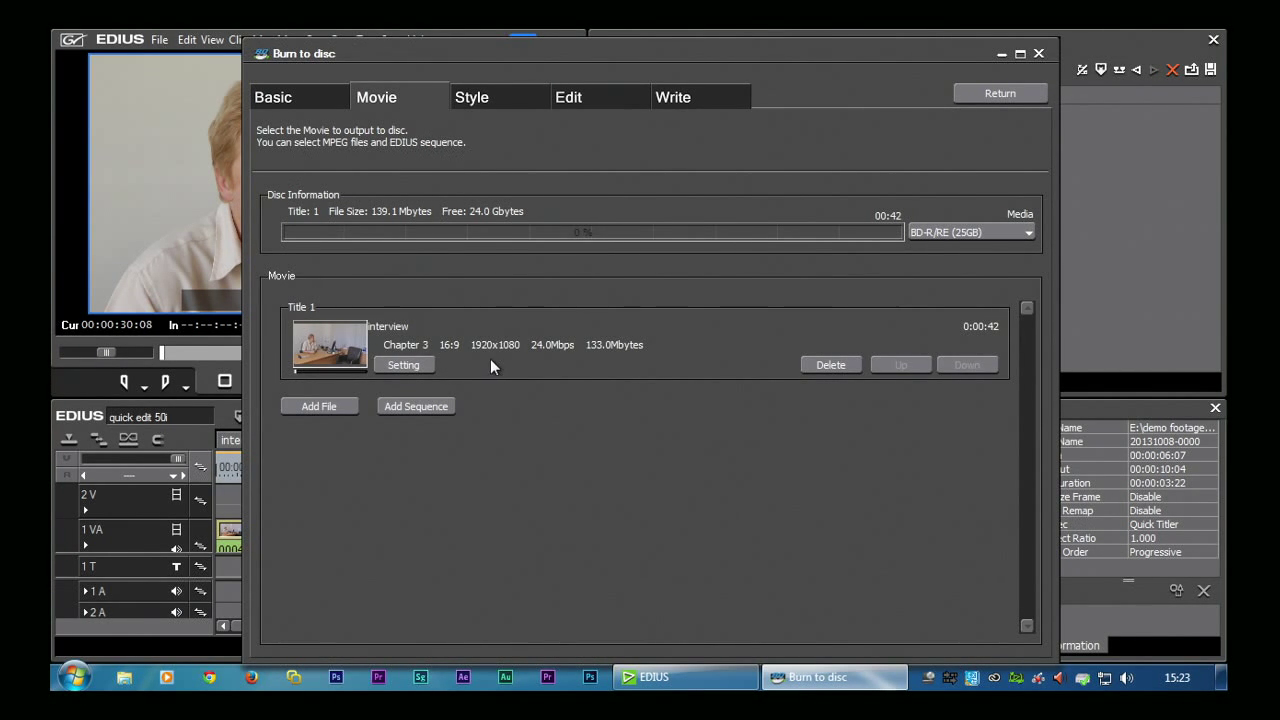
{"action": "left_click", "coordinate": [698, 94]}
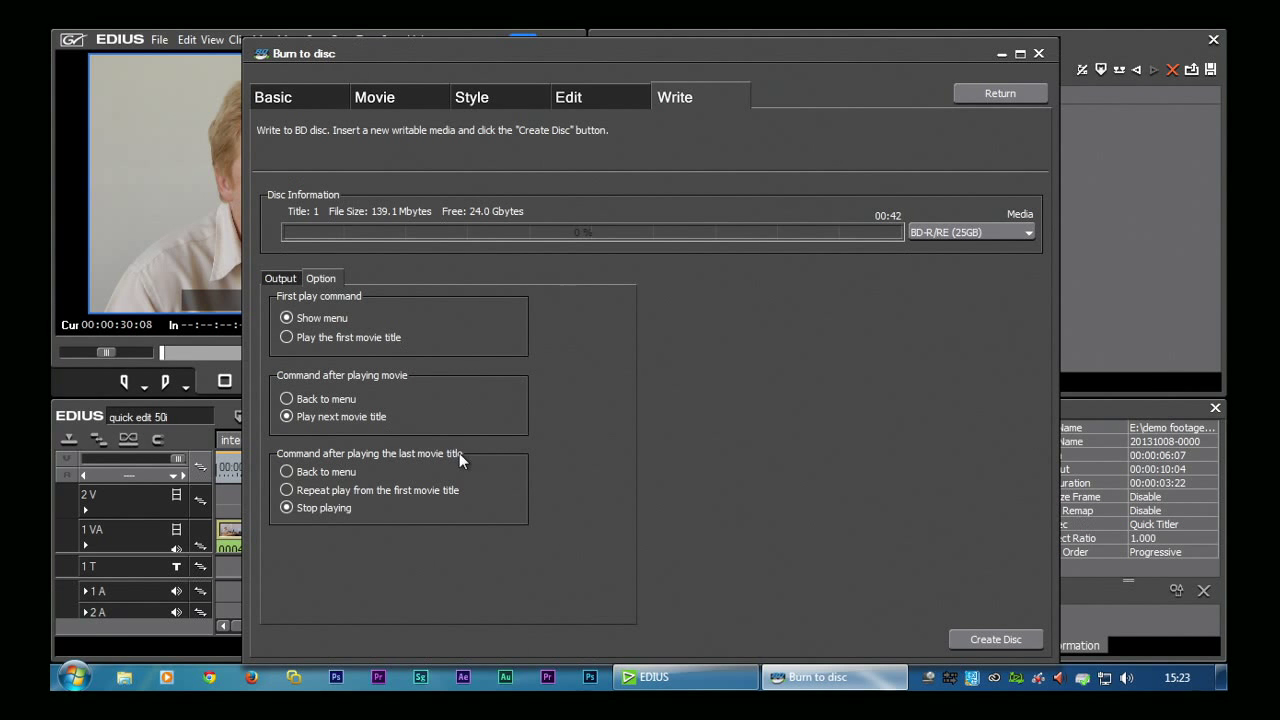
{"action": "left_click", "coordinate": [377, 489]}
{"action": "left_click", "coordinate": [323, 474]}
{"action": "left_click", "coordinate": [309, 402]}
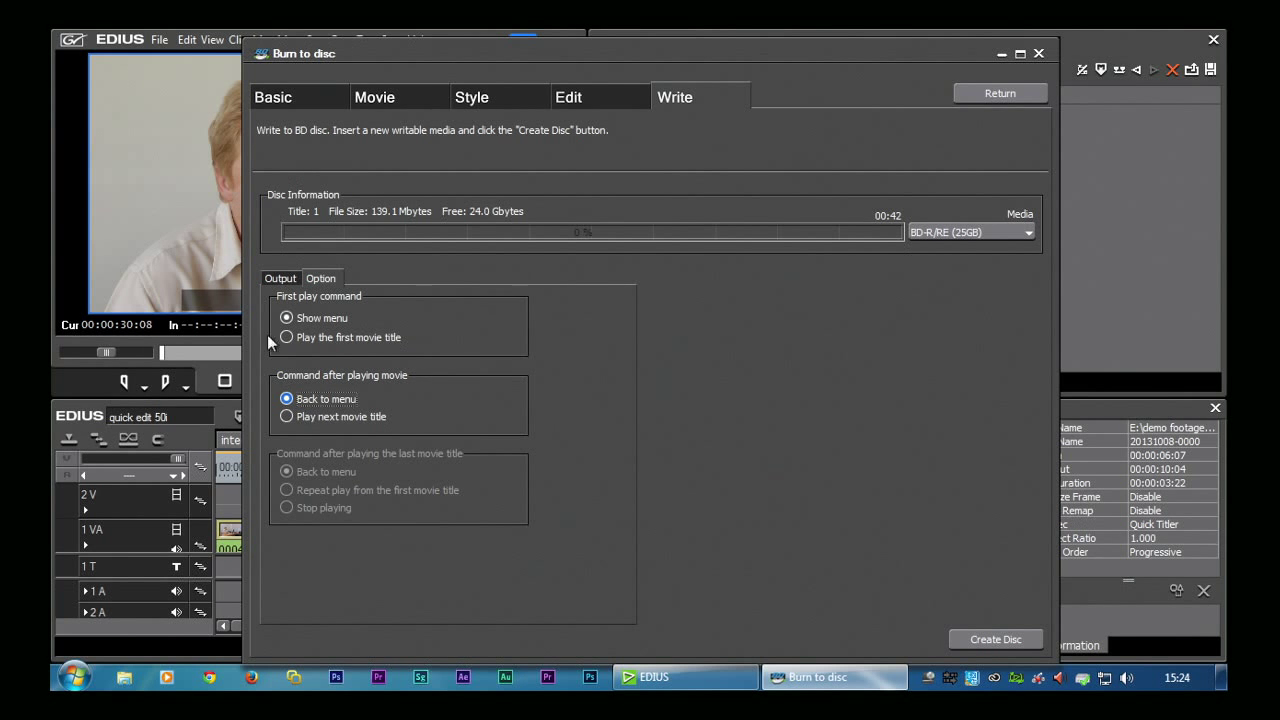
- Try switching the disc type from Blu-ray to DVD in the basic disc settings
{"action": "left_click", "coordinate": [277, 97]}
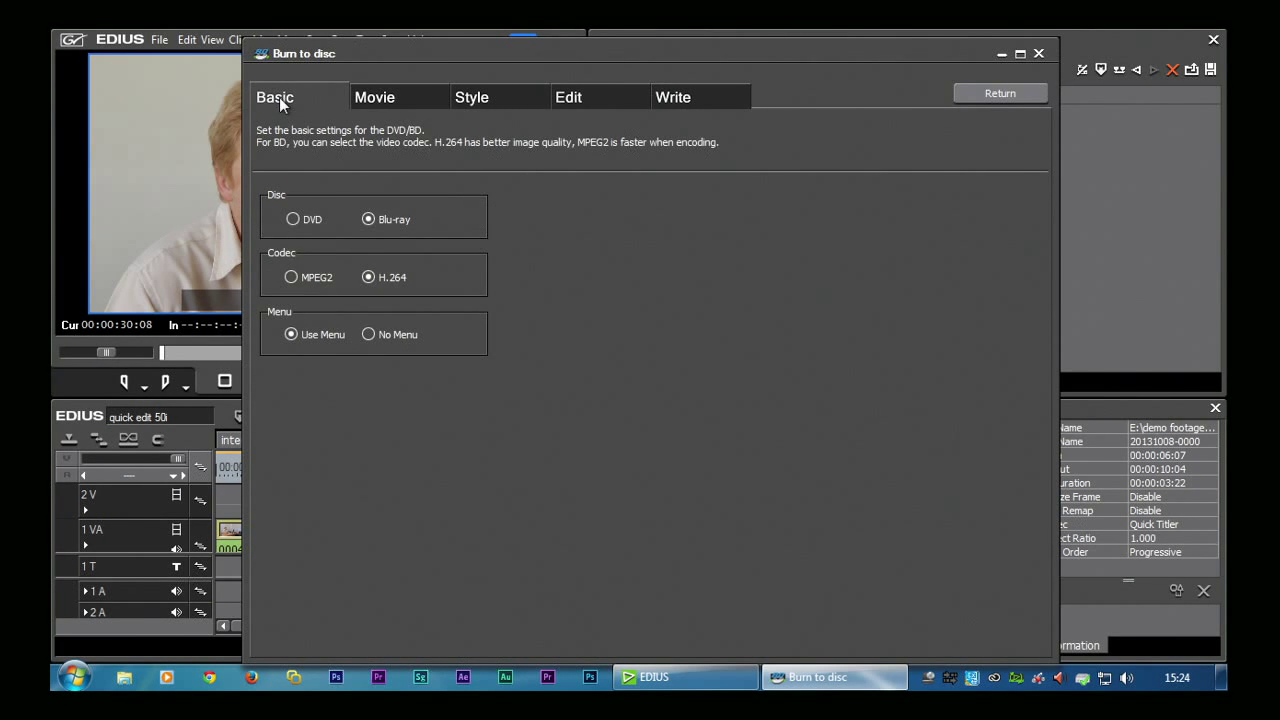
{"action": "left_click", "coordinate": [293, 219]}
{"action": "left_click", "coordinate": [370, 219]}
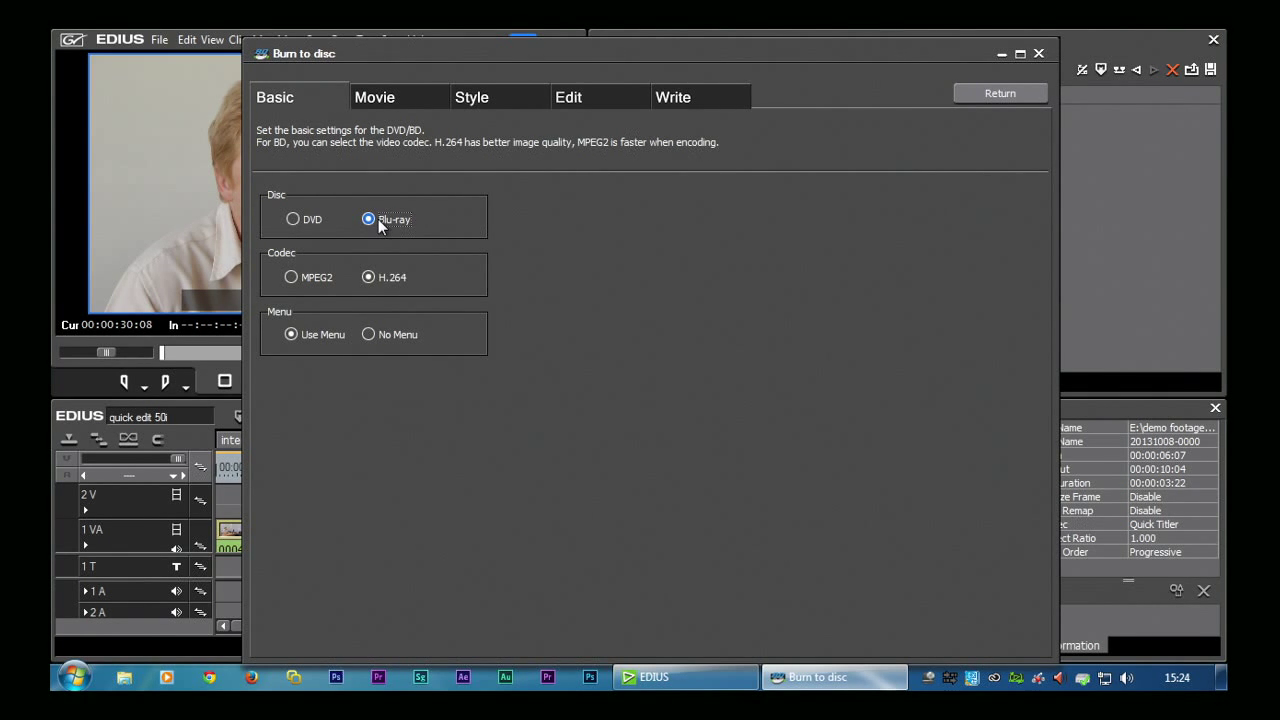
- Leave the disc authoring window and change the project settings to SD PAL 720 x 576 50i 16:9
{"action": "left_click", "coordinate": [1000, 93]}
{"action": "left_click", "coordinate": [575, 379]}
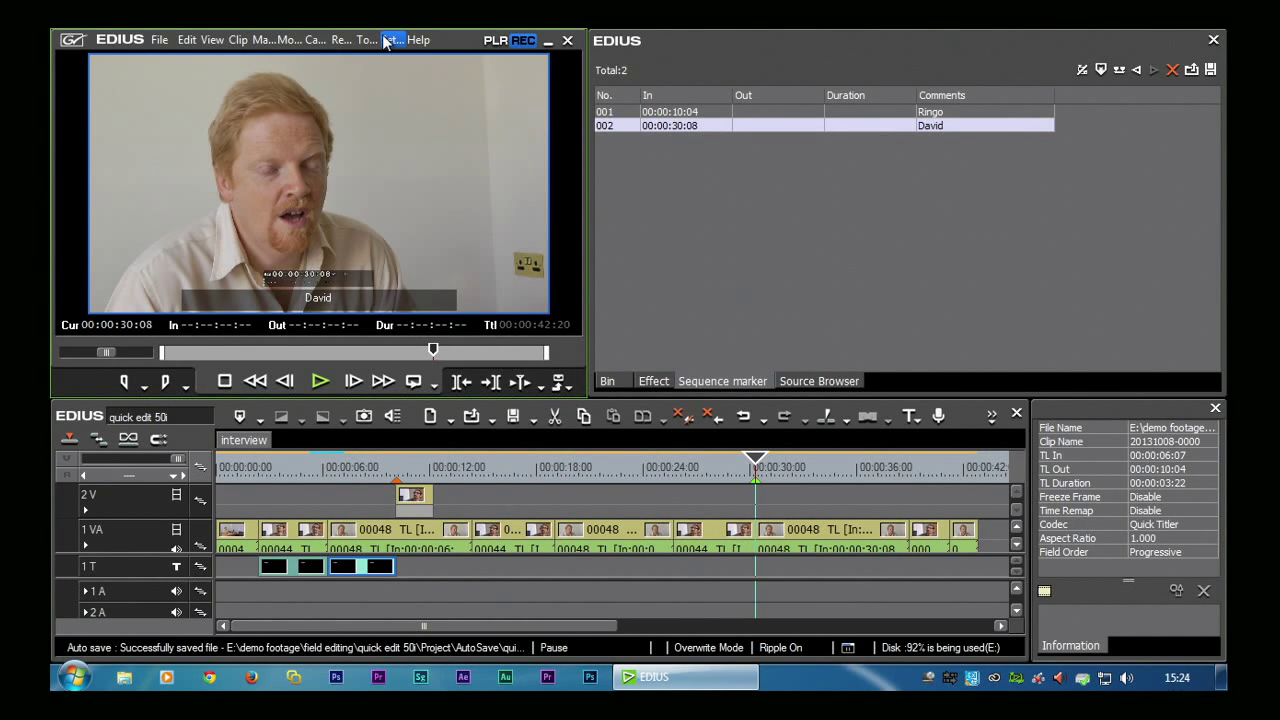
{"action": "left_click", "coordinate": [390, 40]}
{"action": "mouse_move", "coordinate": [366, 40]}
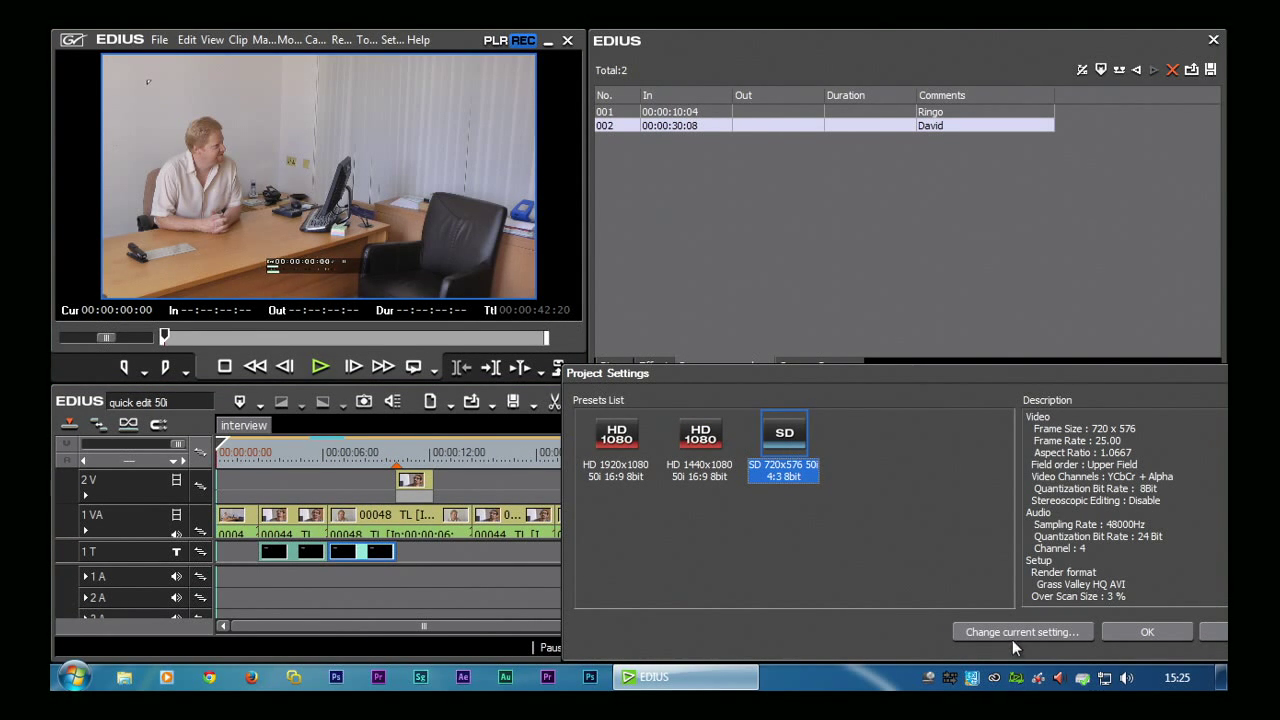
{"action": "left_click", "coordinate": [1012, 636]}
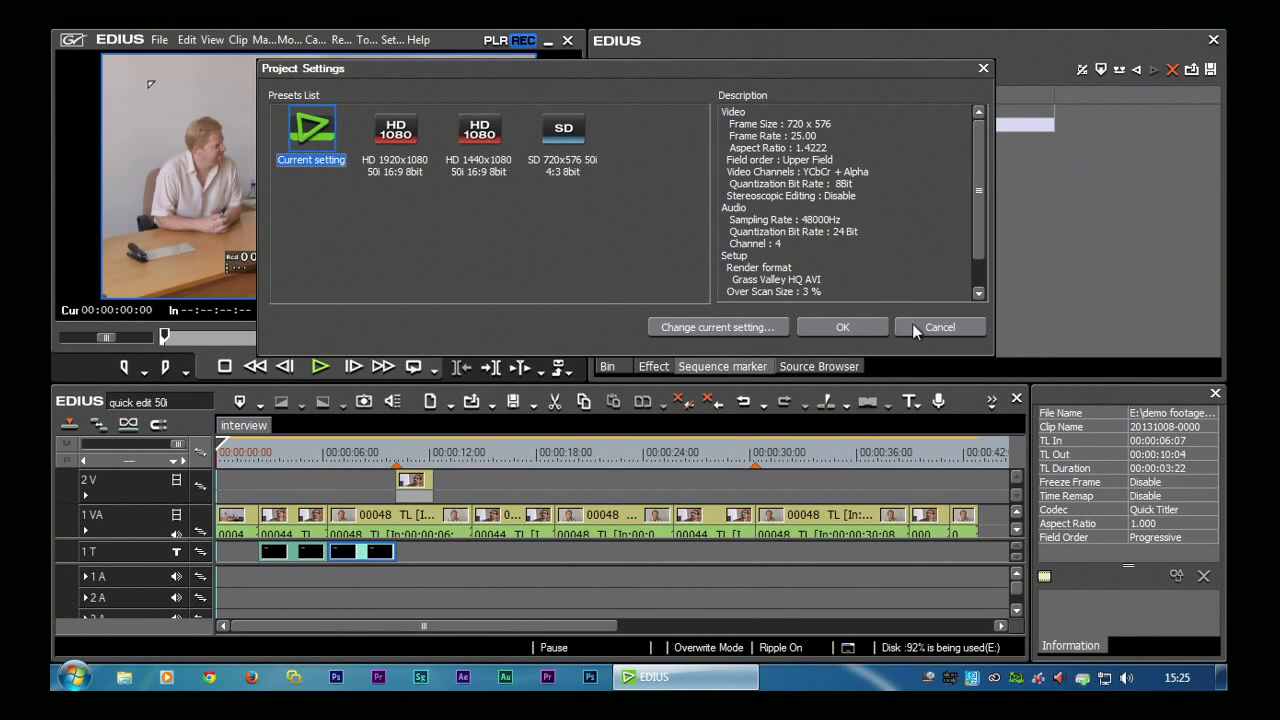
{"action": "left_click", "coordinate": [912, 323]}
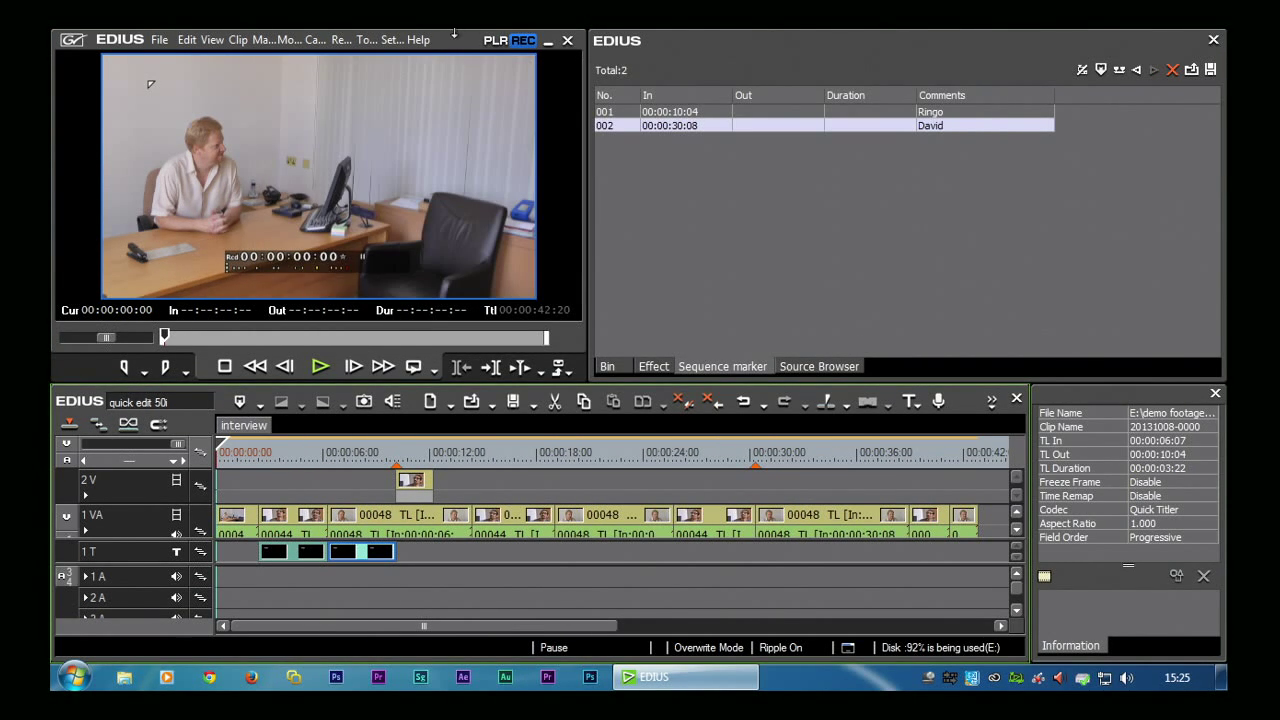
- Set the project's over scan size to 0%, audio reference level to -12.0 dB and resampling method to Lanczos 3 Sharper
{"action": "left_click", "coordinate": [390, 40]}
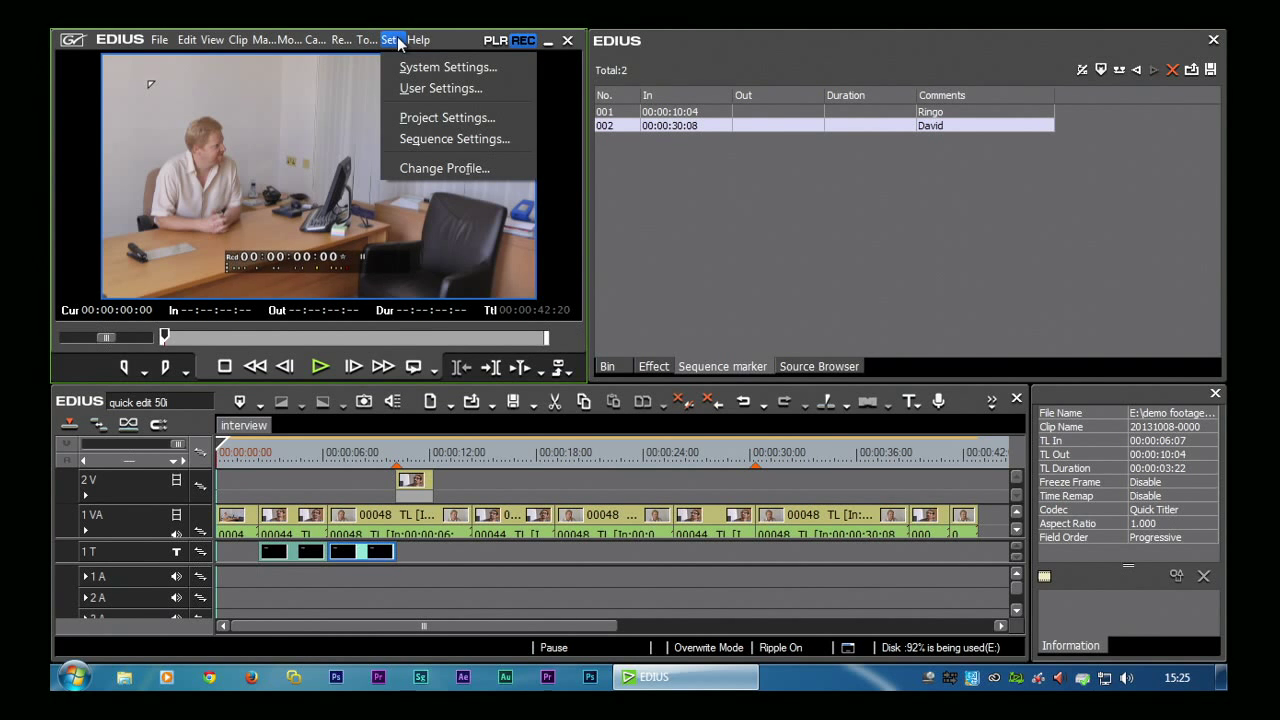
{"action": "left_click", "coordinate": [408, 121]}
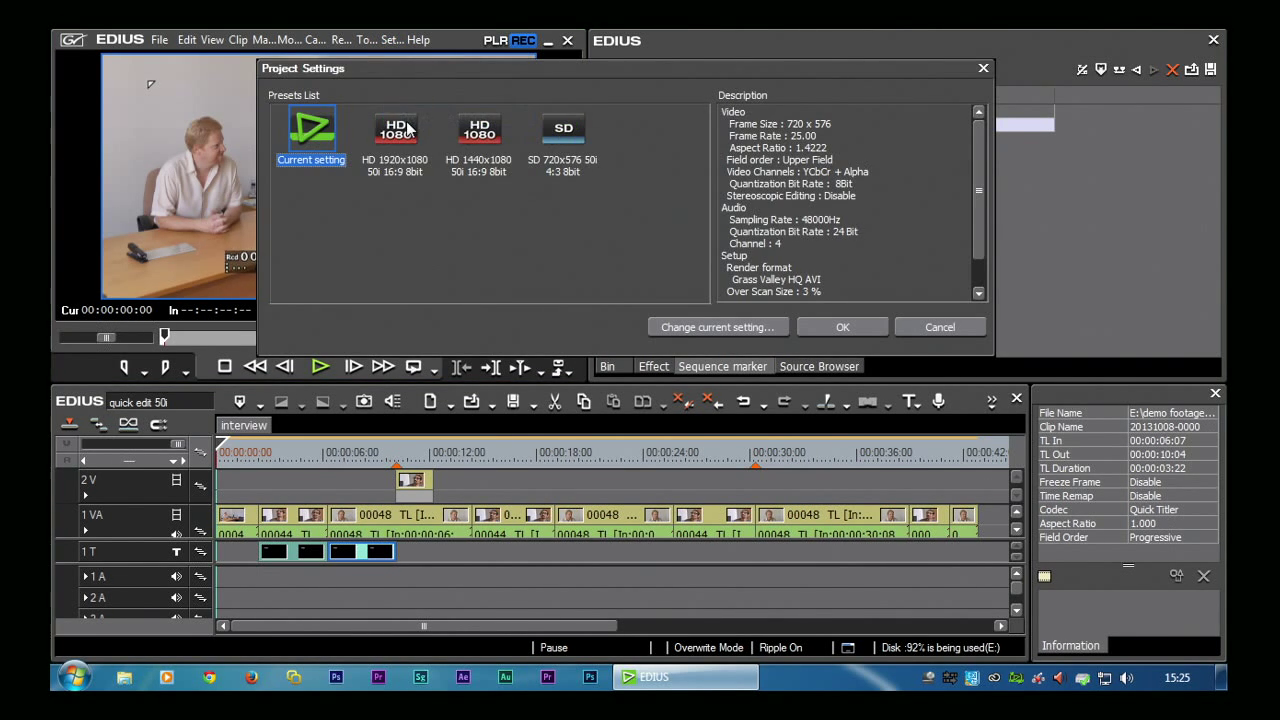
{"action": "left_click", "coordinate": [692, 323]}
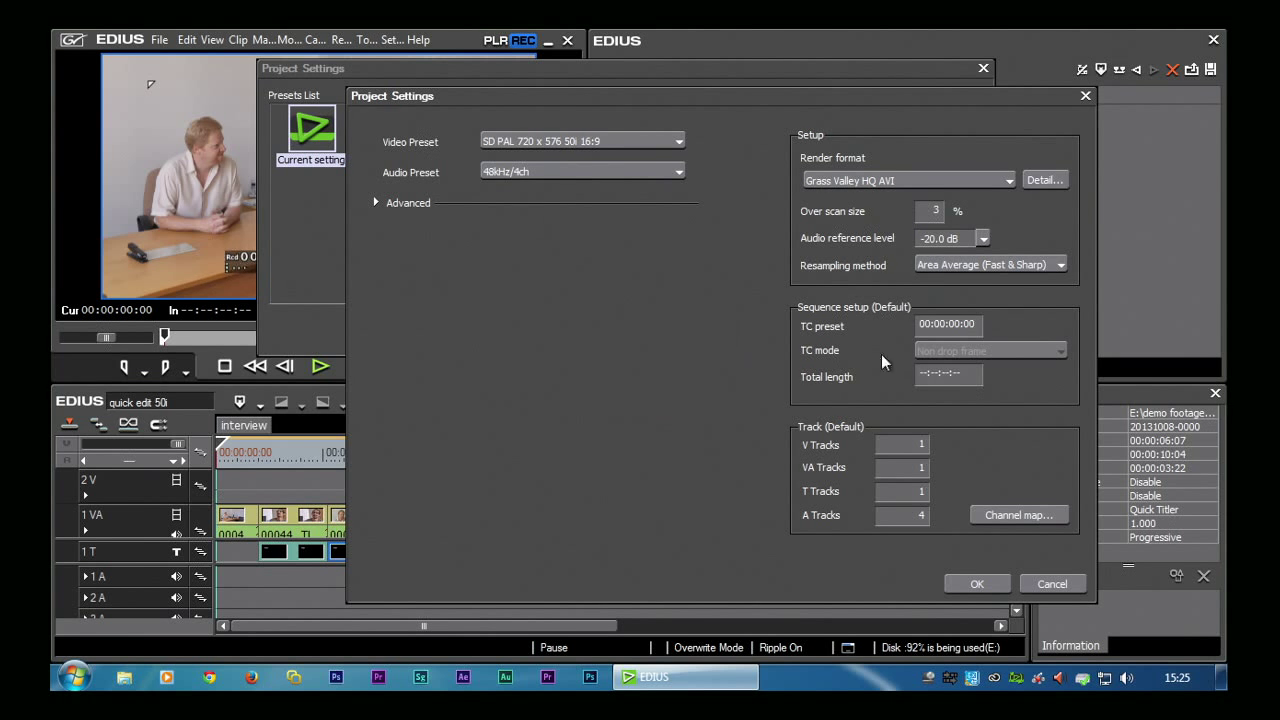
{"action": "left_click", "coordinate": [934, 263]}
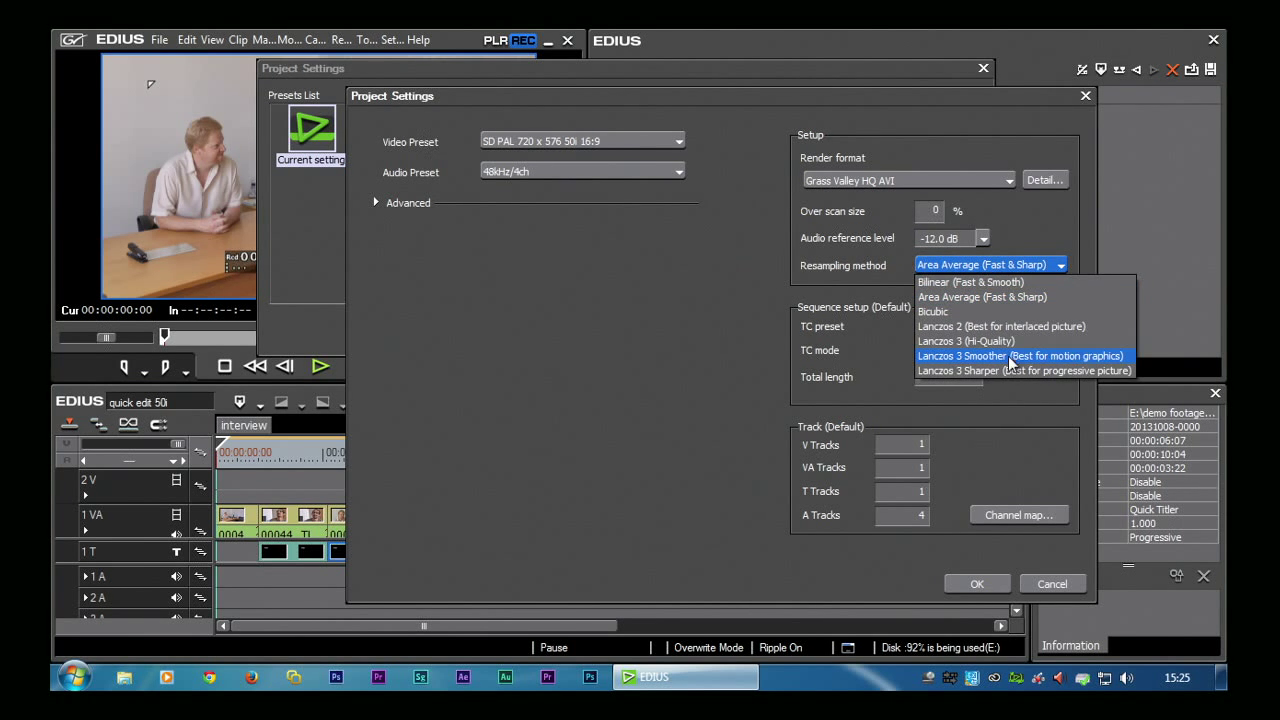
{"action": "left_click", "coordinate": [978, 372]}
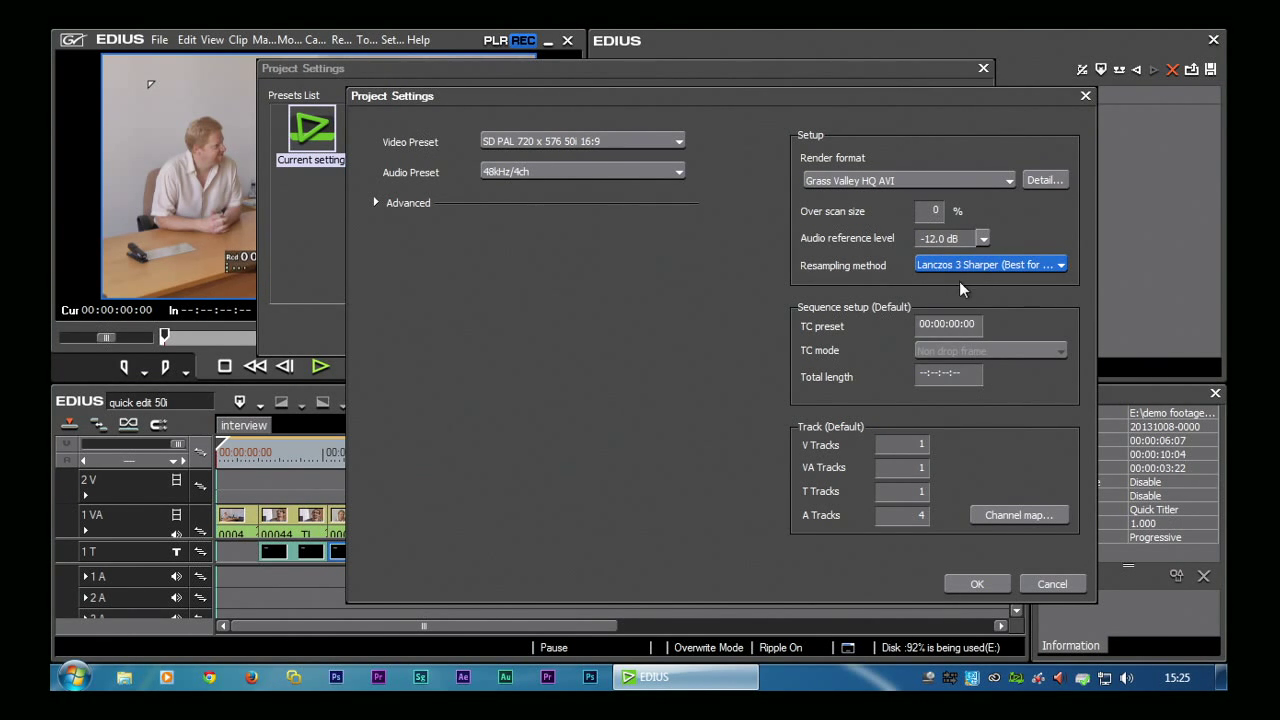
{"action": "left_click", "coordinate": [975, 584]}
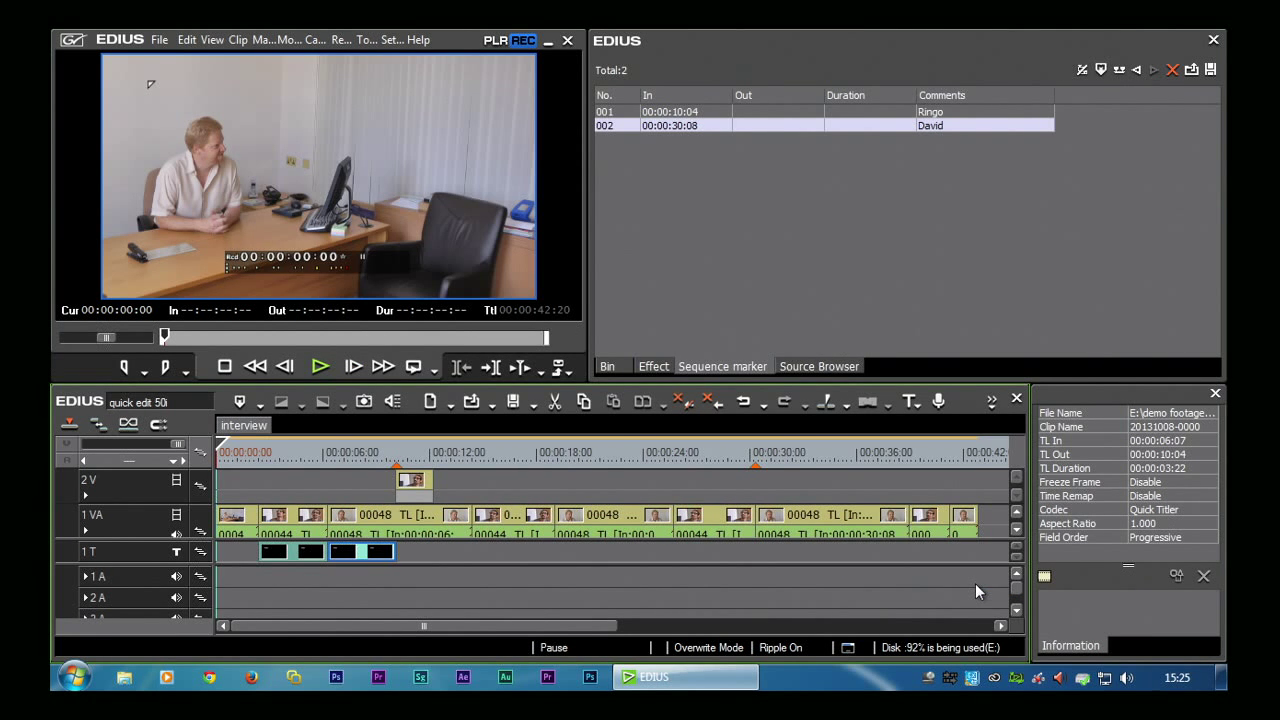
- Reopen disc authoring for the interview sequence as a DVD and display its movie list
{"action": "left_click", "coordinate": [568, 373]}
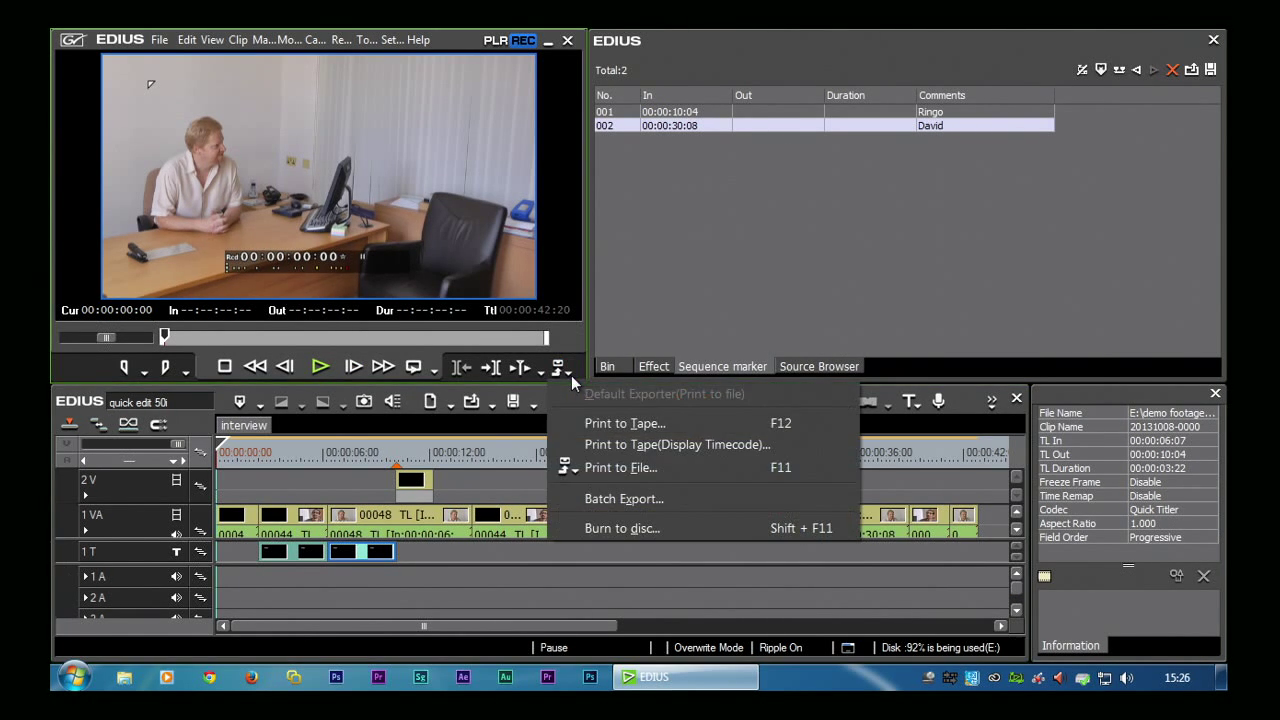
{"action": "left_click", "coordinate": [613, 524]}
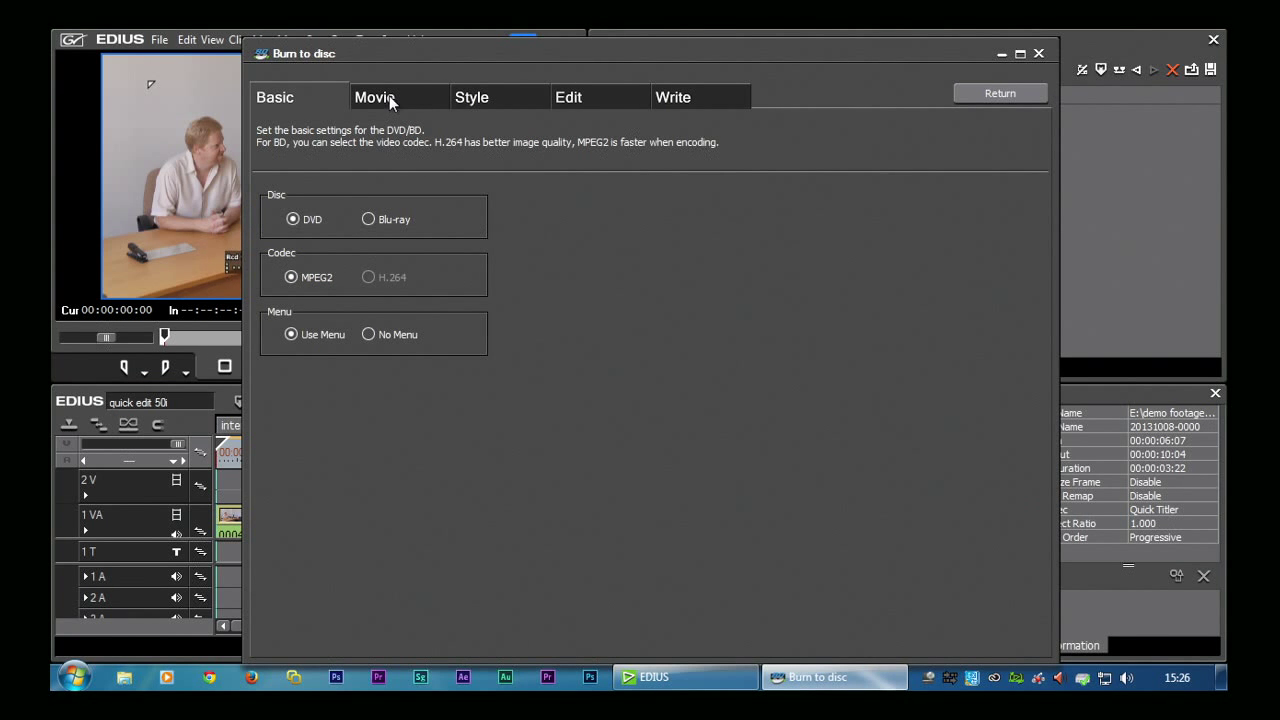
{"action": "left_click", "coordinate": [380, 104]}
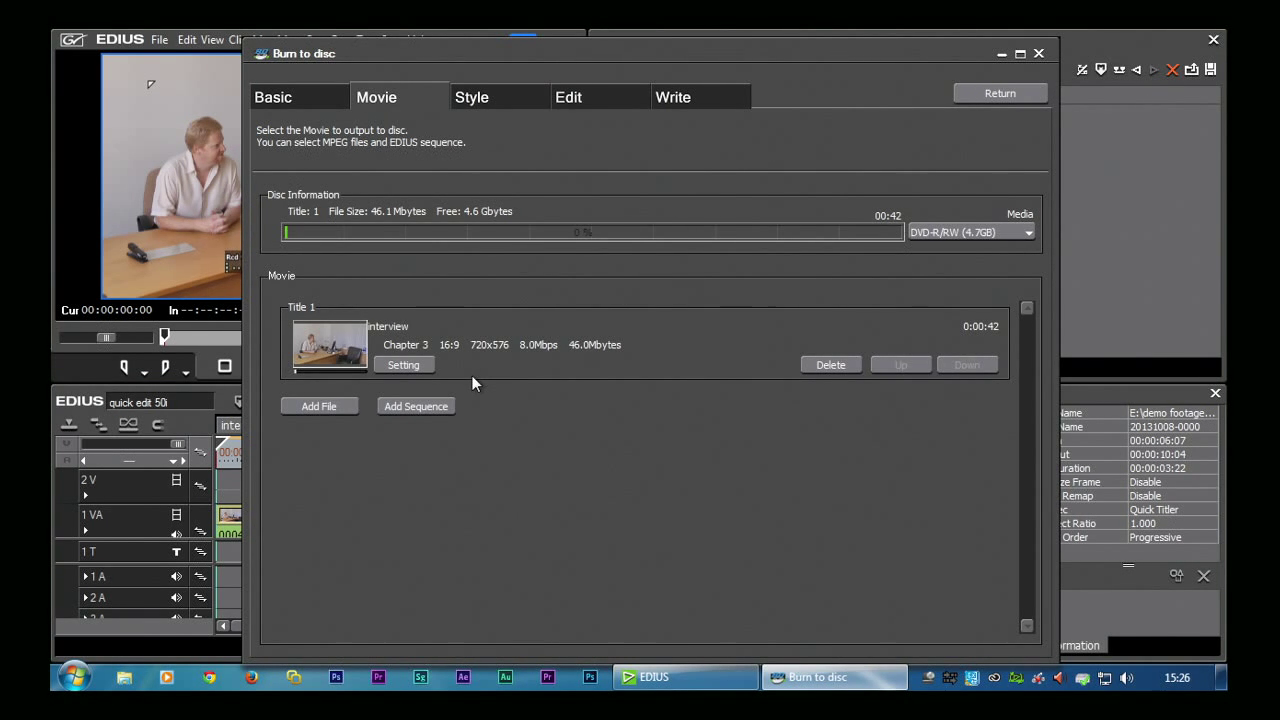
- Turn off the automatic audio settings for Title 1 and use Dolby Digital (AC-3) with the Stereo channel option
{"action": "left_click", "coordinate": [404, 365]}
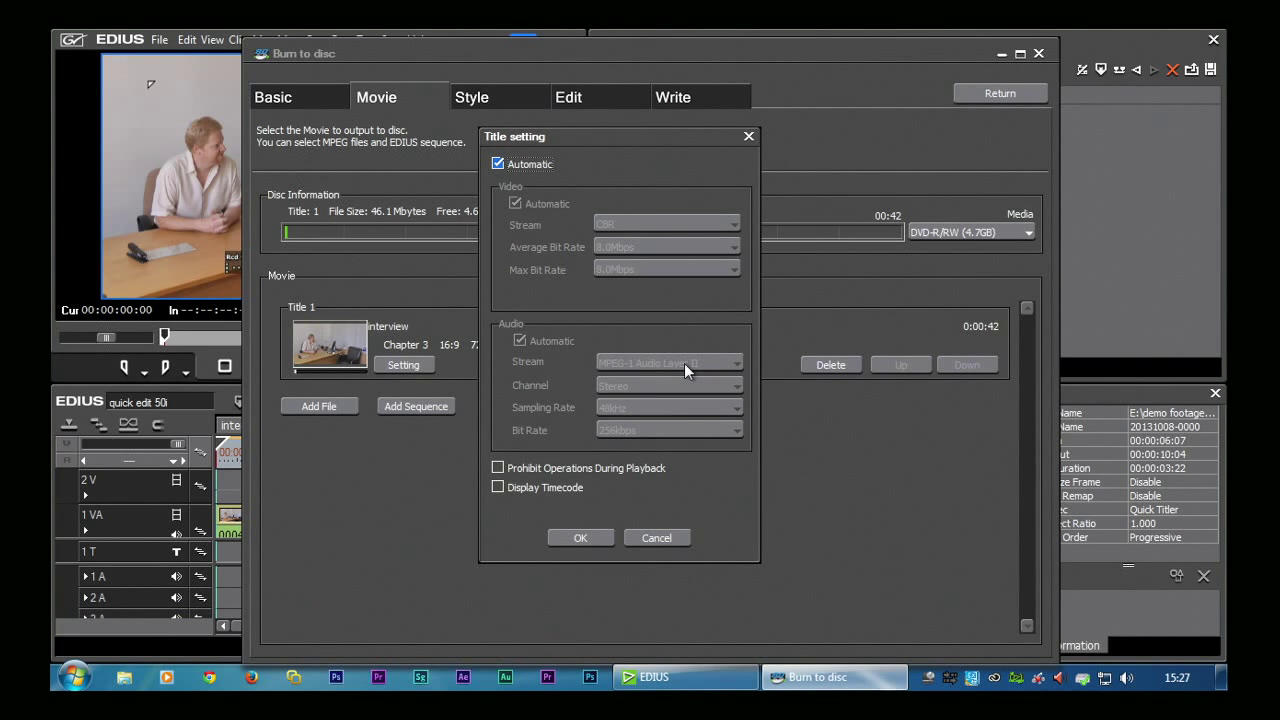
{"action": "left_click", "coordinate": [517, 170]}
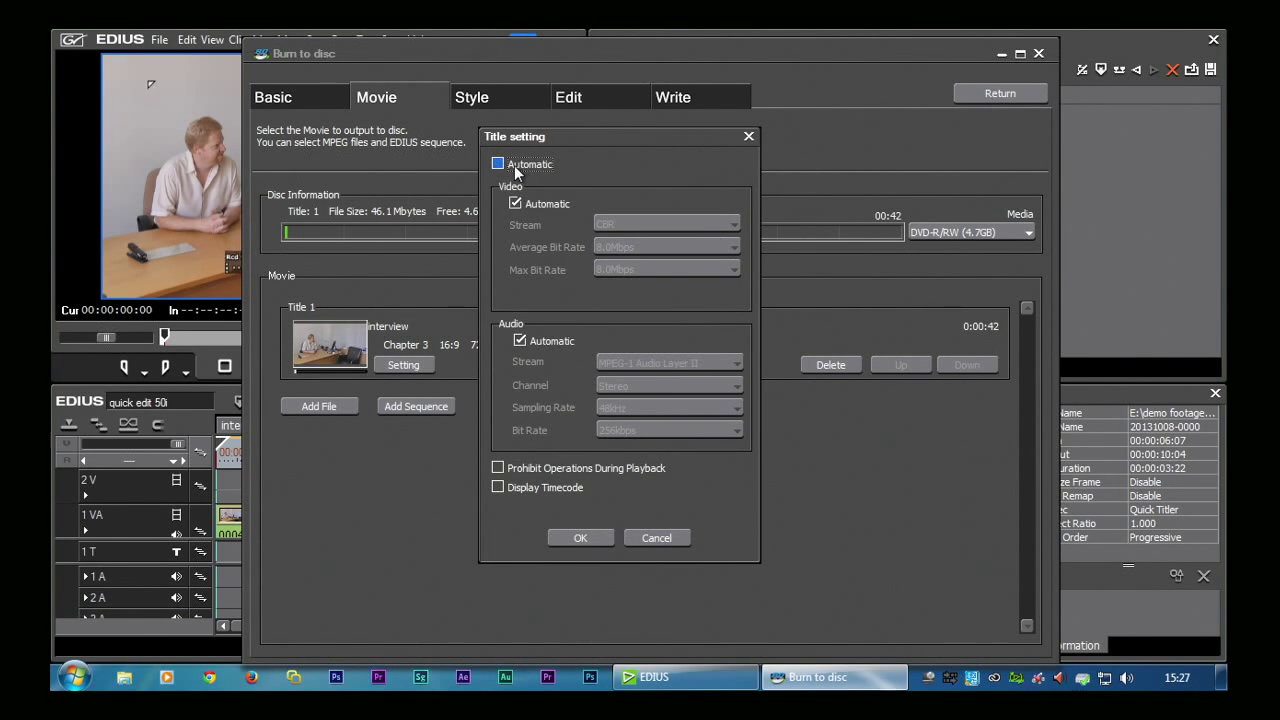
{"action": "left_click", "coordinate": [536, 340]}
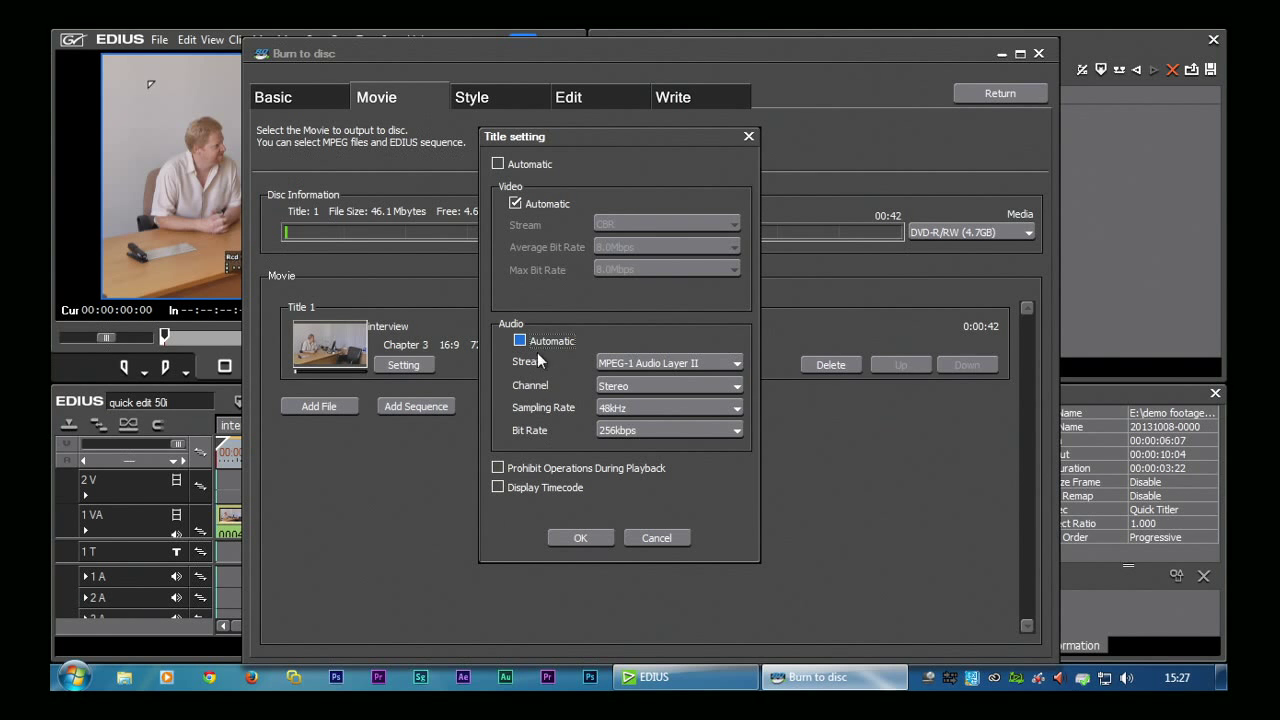
{"action": "left_click", "coordinate": [642, 362]}
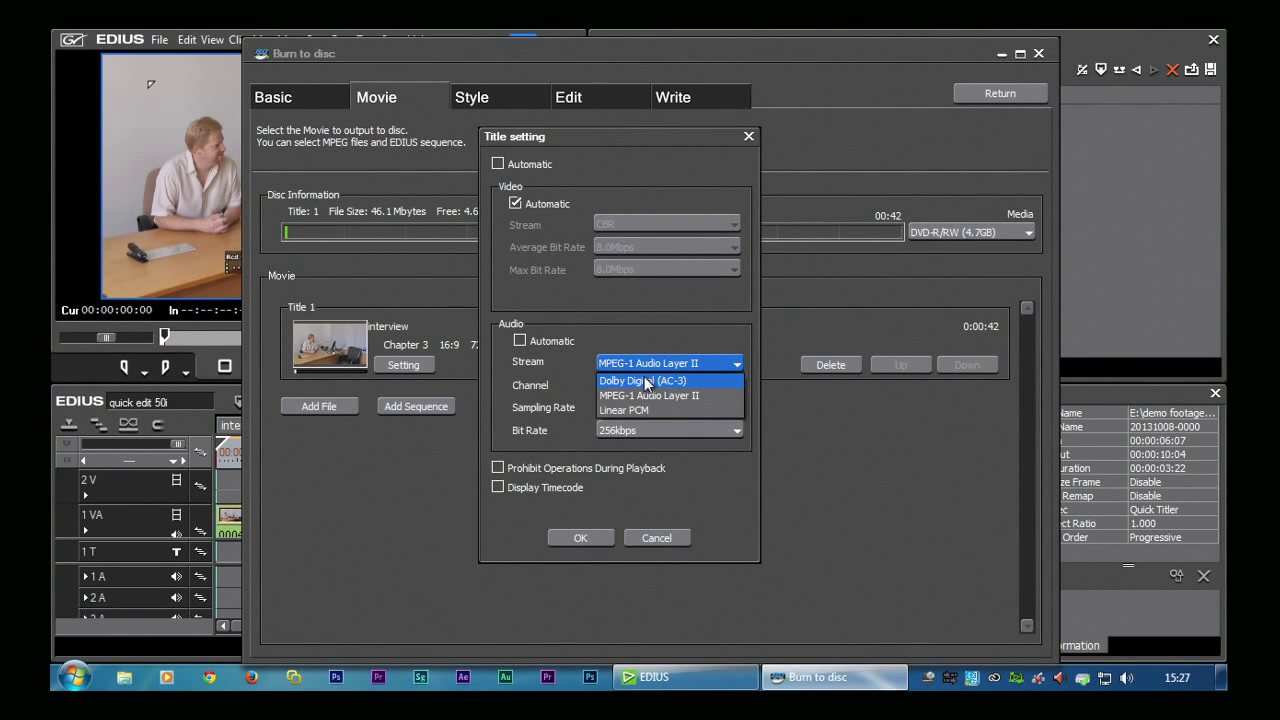
{"action": "left_click", "coordinate": [676, 381]}
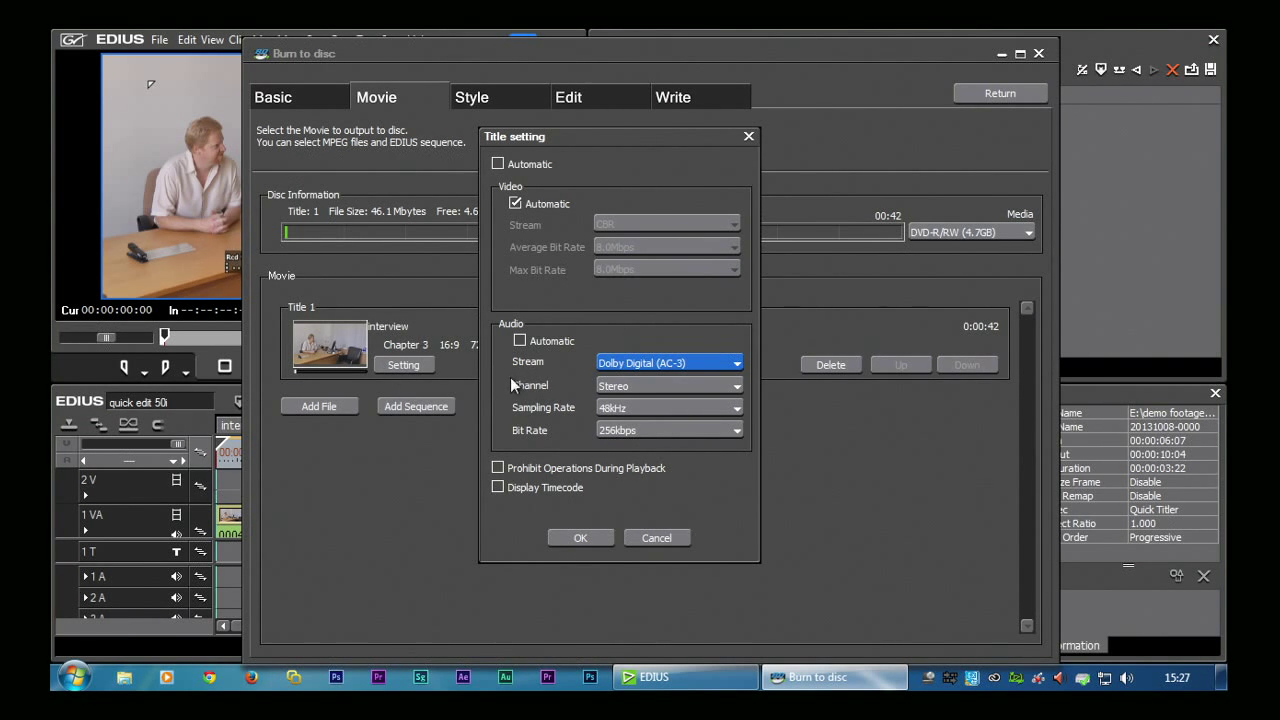
{"action": "left_click", "coordinate": [662, 387]}
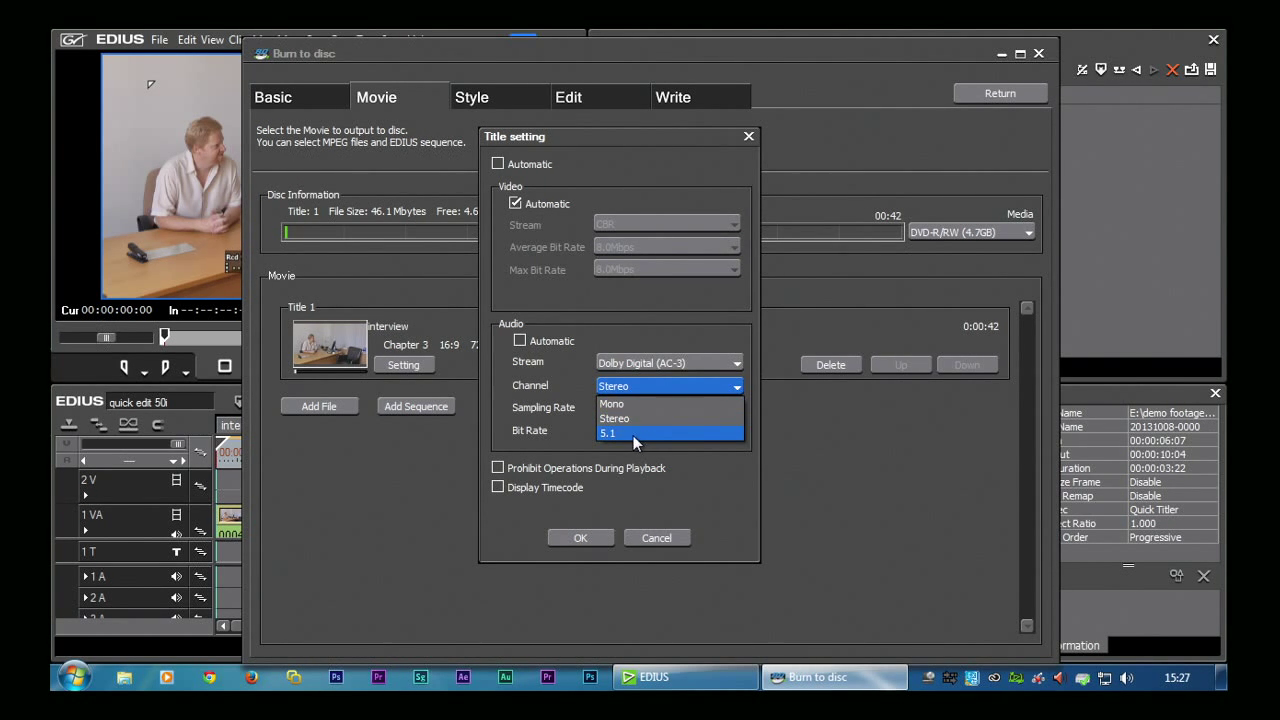
{"action": "left_click", "coordinate": [631, 421]}
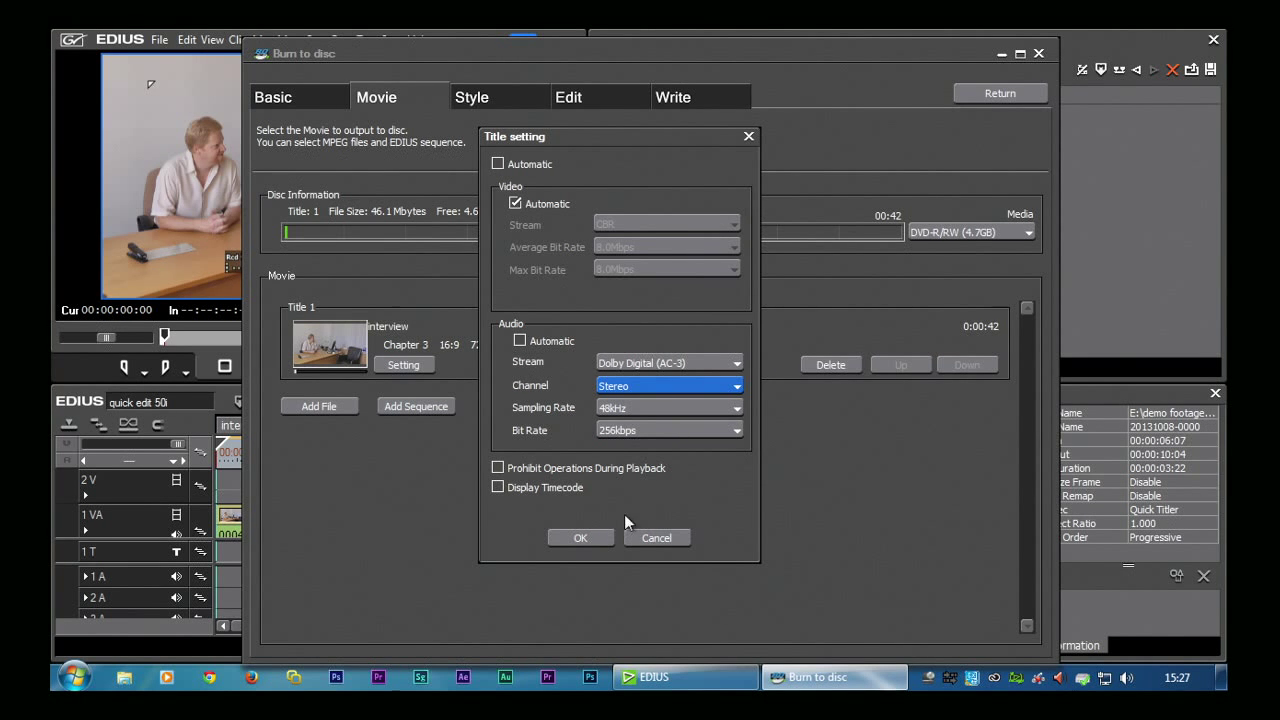
{"action": "left_click", "coordinate": [593, 538]}
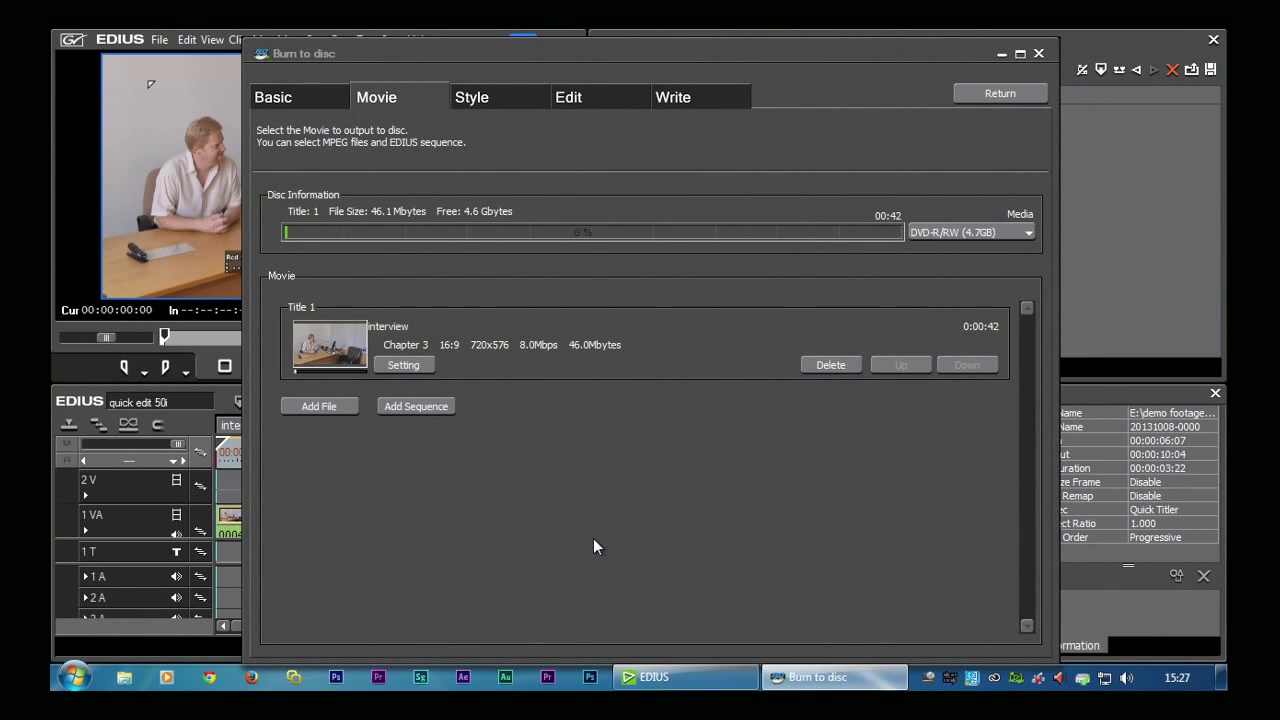
- Look through the DVD's style, chapter menu layout and write settings, ending on the chapter menu layout
{"action": "left_click", "coordinate": [477, 102]}
{"action": "left_click", "coordinate": [585, 101]}
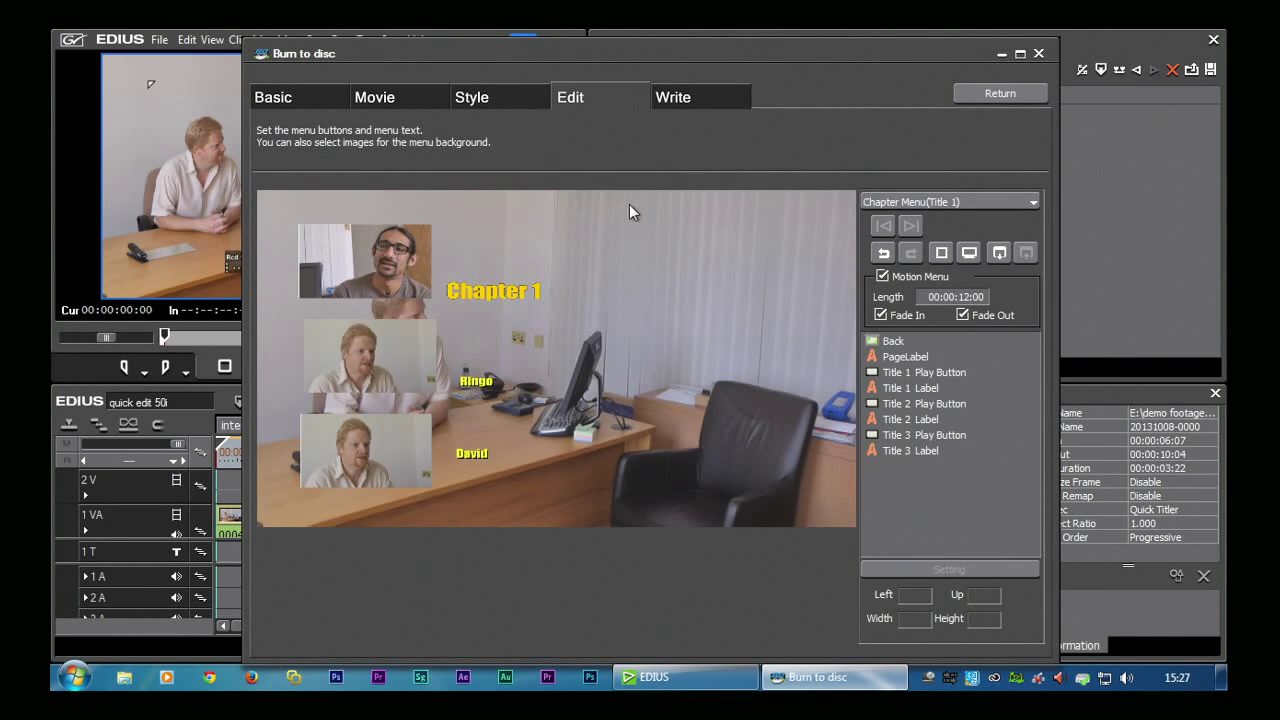
{"action": "left_click", "coordinate": [709, 101]}
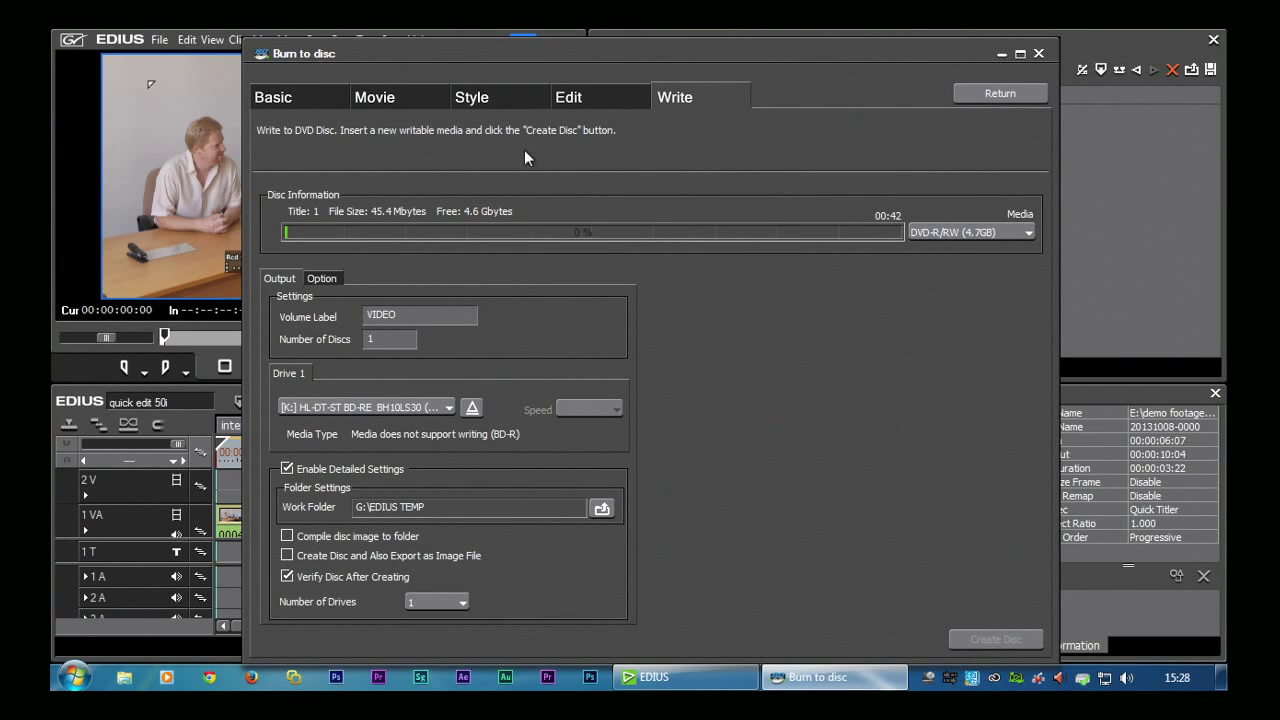
{"action": "left_click", "coordinate": [498, 92]}
{"action": "left_click", "coordinate": [588, 96]}
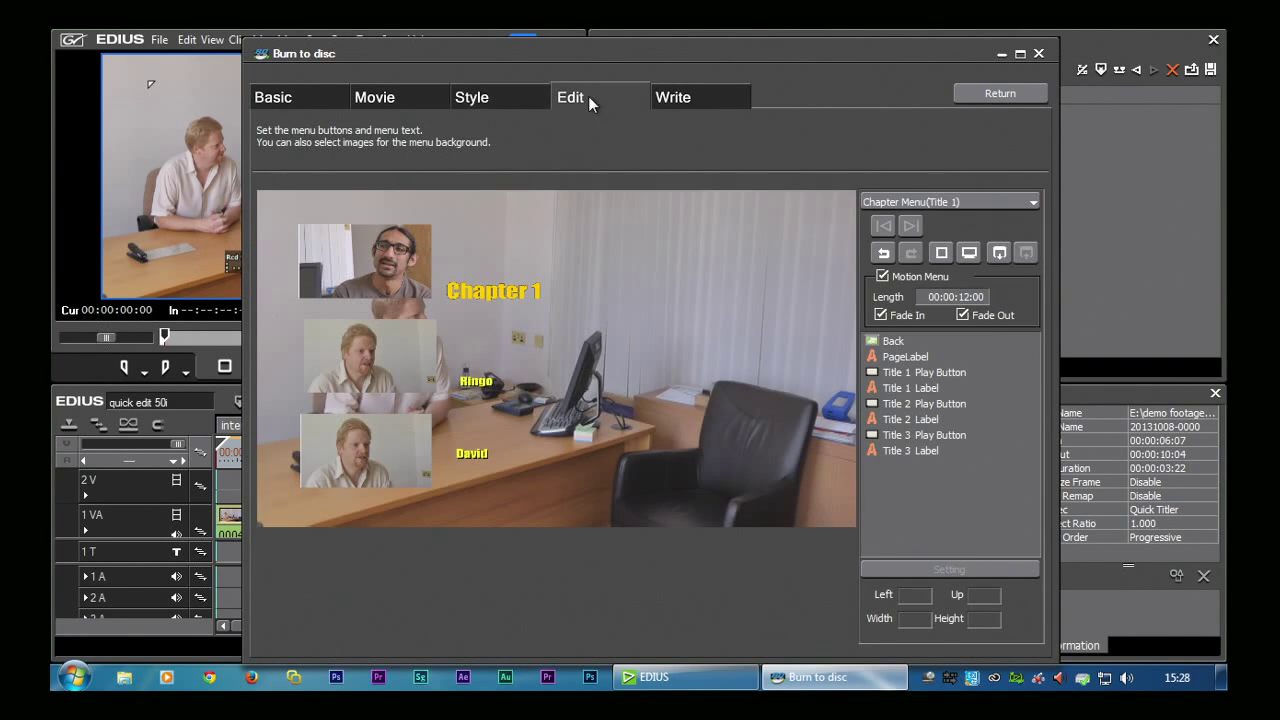
- Review the DVD's write settings and the video and audio encoding settings of Title 1 without changing them
{"action": "left_click", "coordinate": [676, 95]}
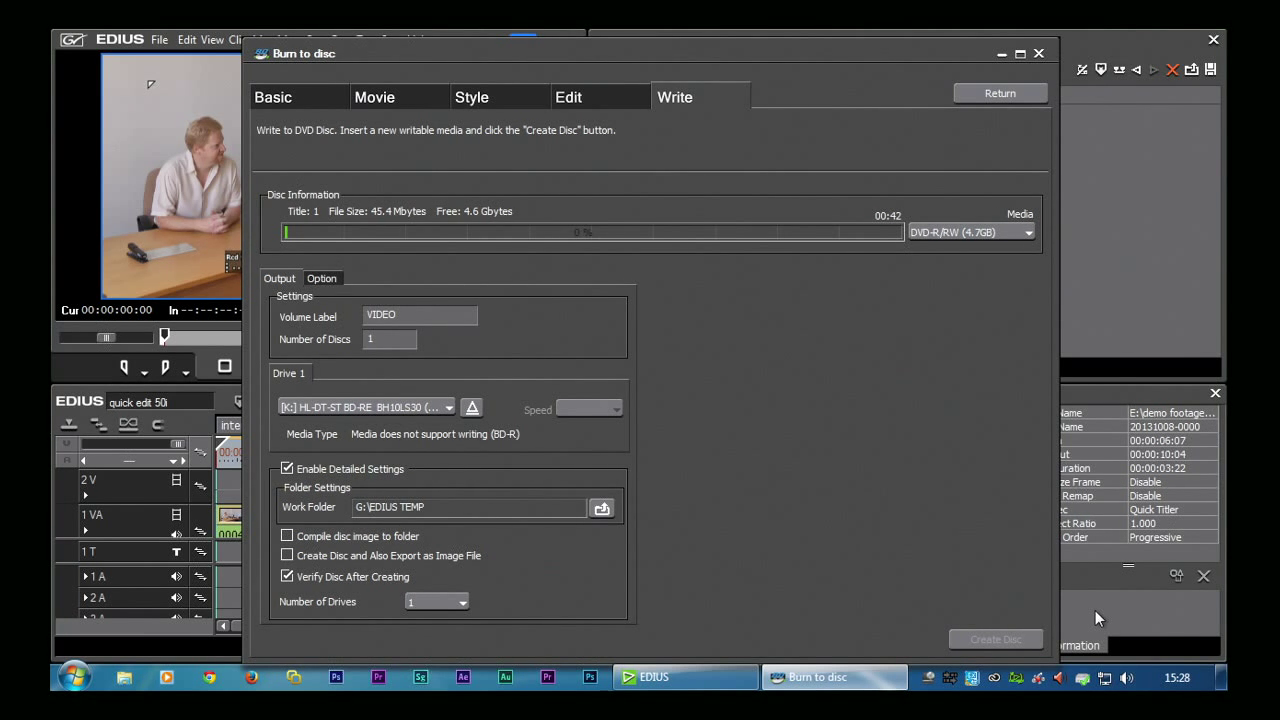
{"action": "left_click", "coordinate": [420, 98]}
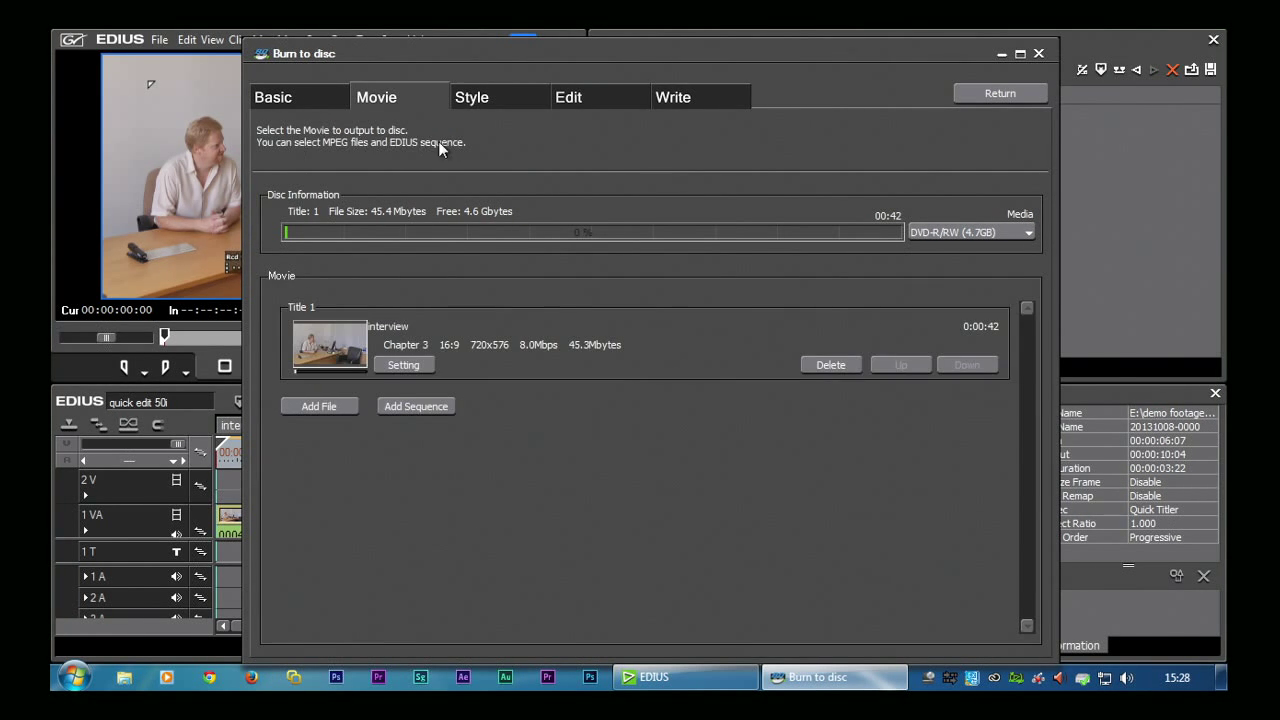
{"action": "left_click", "coordinate": [405, 365]}
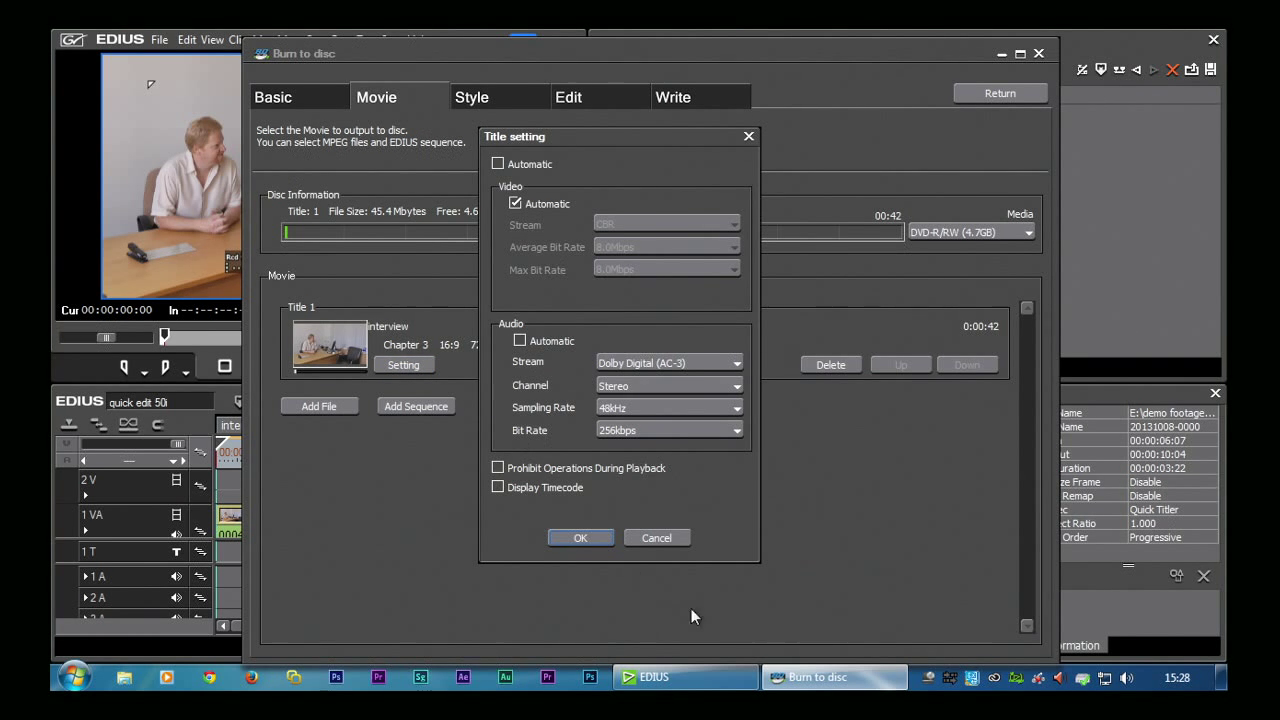
{"action": "left_click", "coordinate": [656, 538]}
- Save the disc setup while returning to the editing timeline, and check the current project settings
{"action": "left_click", "coordinate": [995, 95]}
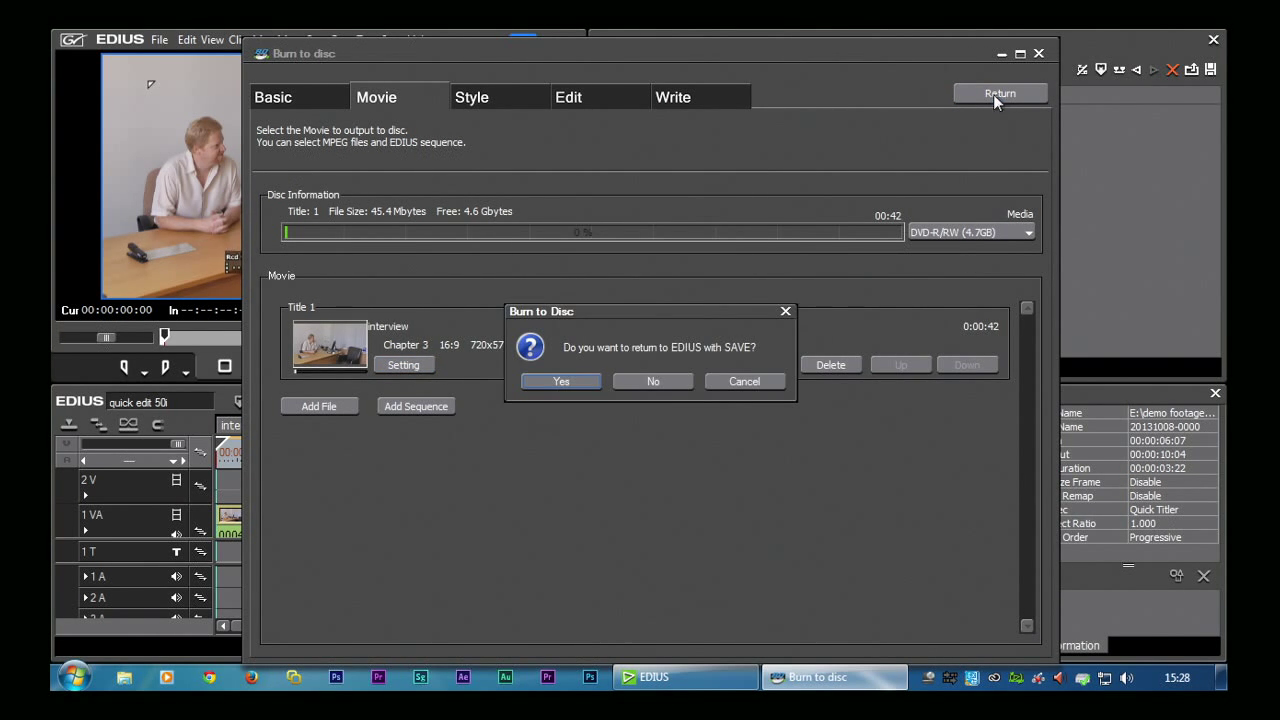
{"action": "left_click", "coordinate": [592, 385]}
{"action": "left_click", "coordinate": [390, 40]}
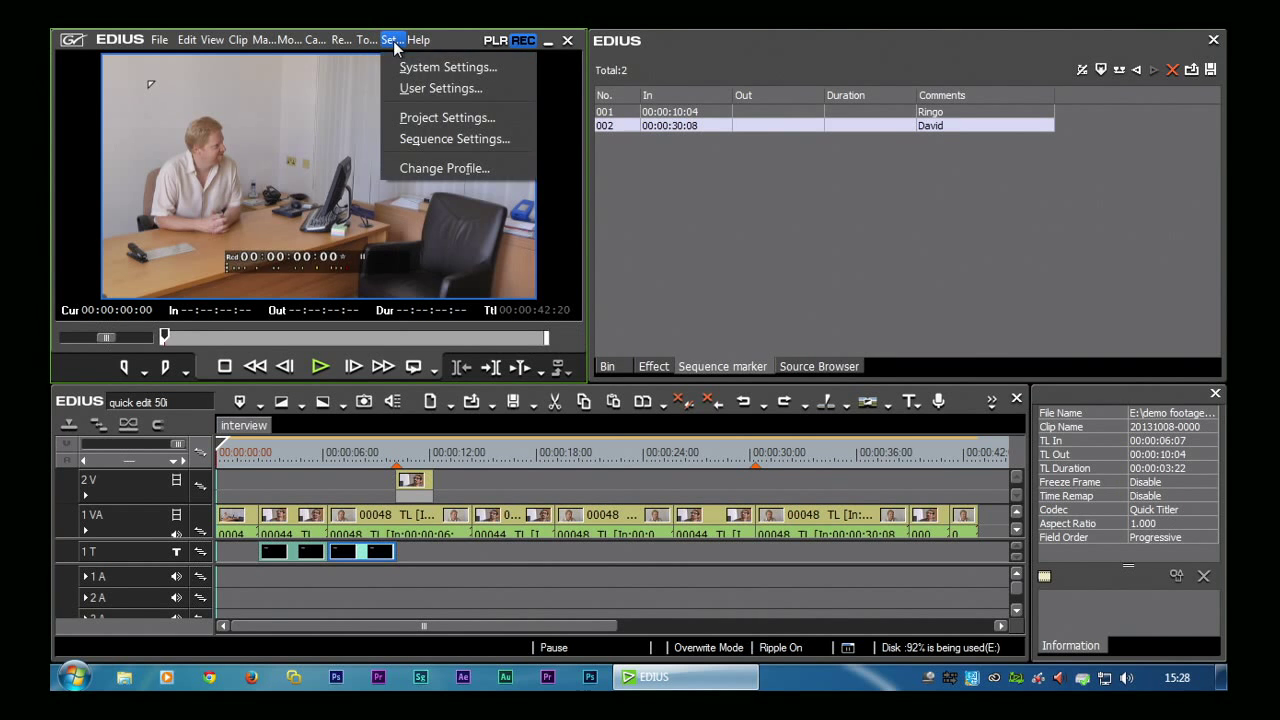
{"action": "left_click", "coordinate": [416, 115]}
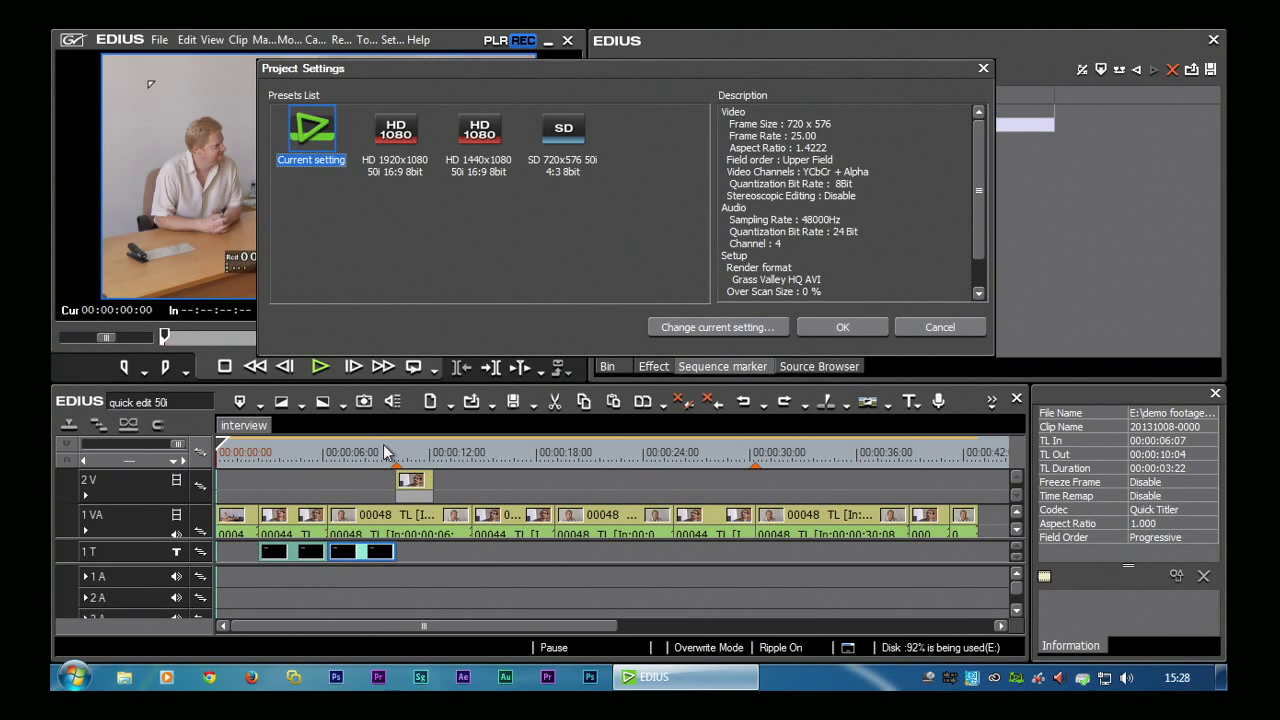
{"action": "left_click", "coordinate": [927, 322]}
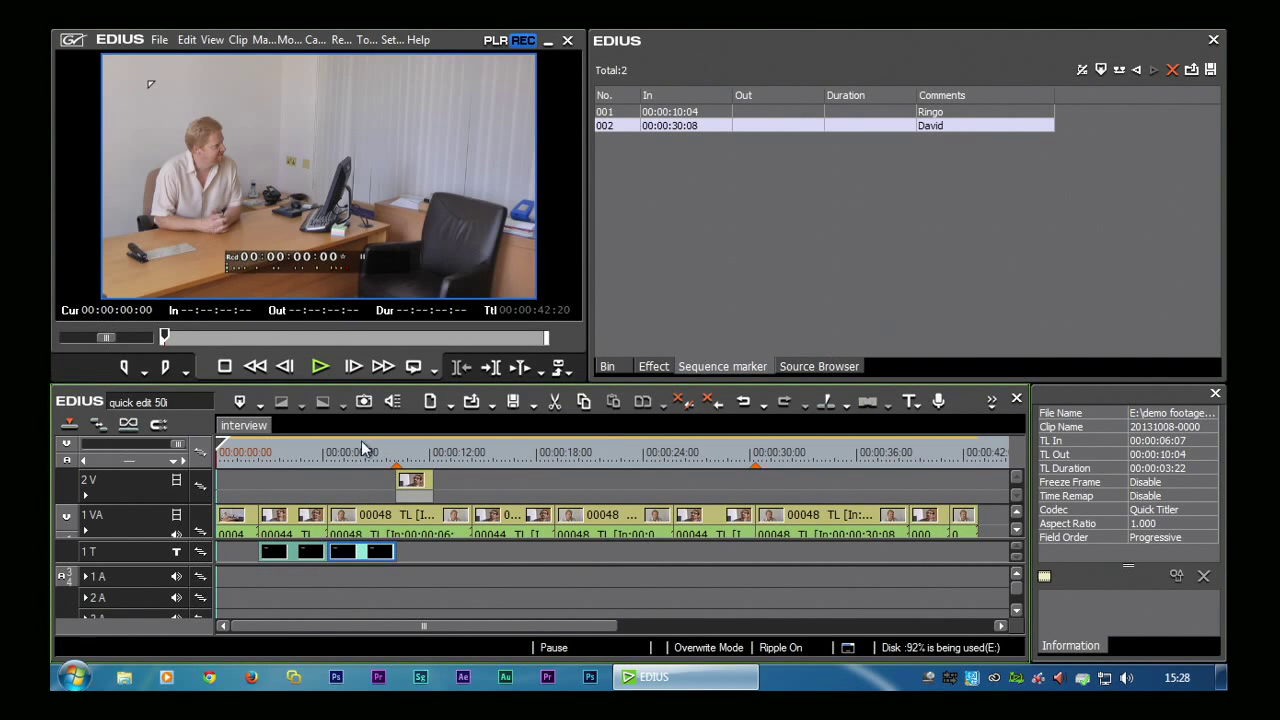
- Place the playhead at 00:00:04:12 and reopen disc authoring to check Title 1's video and audio settings
{"action": "mouse_move", "coordinate": [303, 452]}
{"action": "left_mouse_down"}
{"action": "mouse_move", "coordinate": [279, 456]}
{"action": "mouse_move", "coordinate": [371, 460]}
{"action": "mouse_move", "coordinate": [295, 465]}
{"action": "left_mouse_up"}
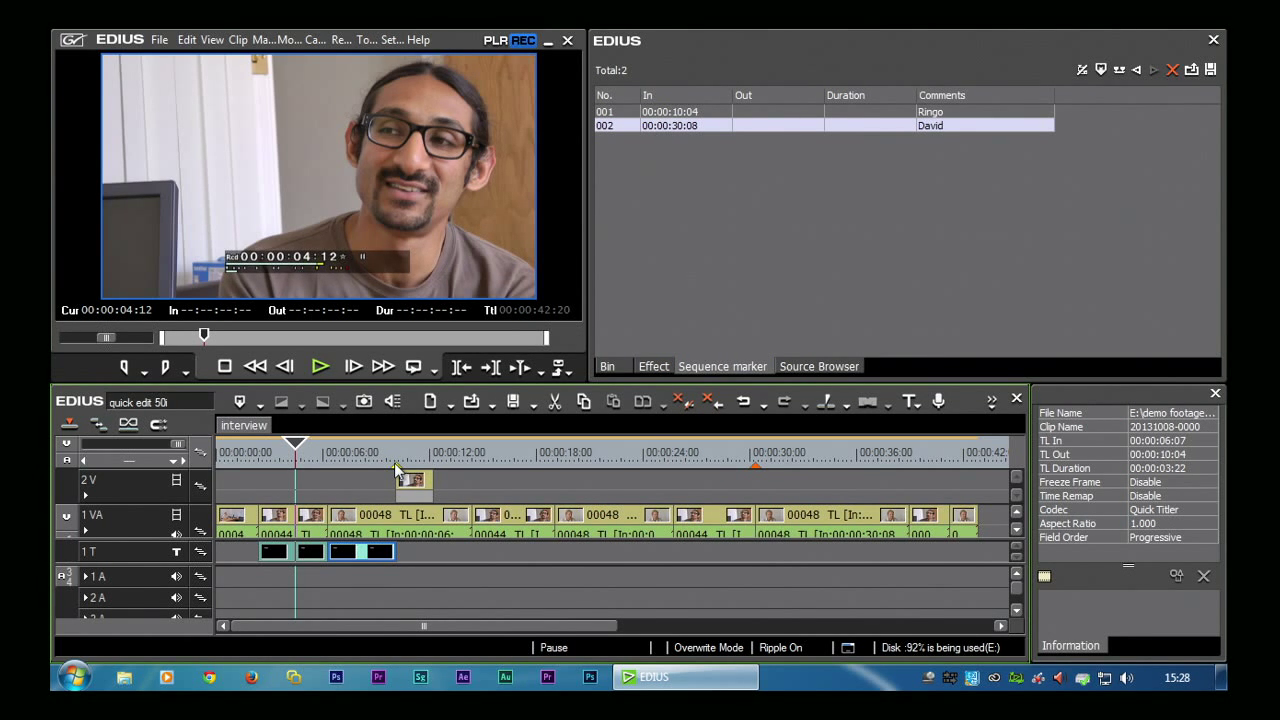
{"action": "left_click", "coordinate": [566, 371]}
{"action": "left_click", "coordinate": [601, 524]}
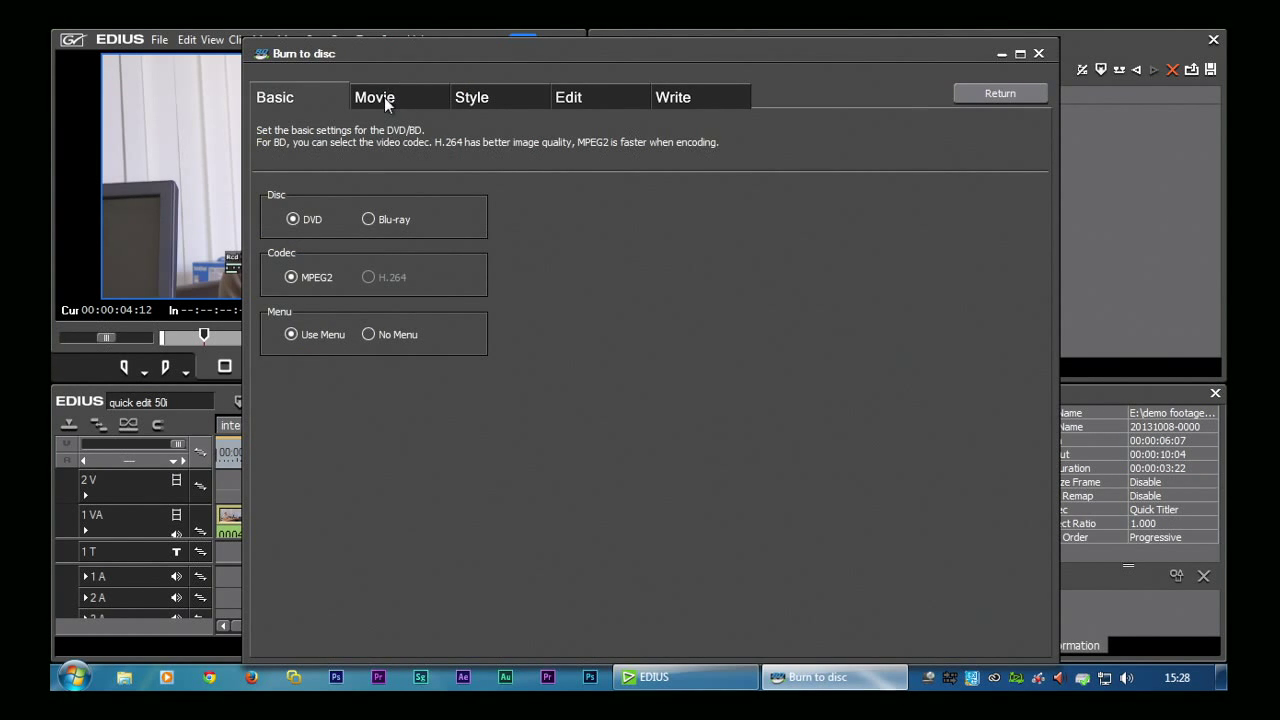
{"action": "left_click", "coordinate": [386, 97]}
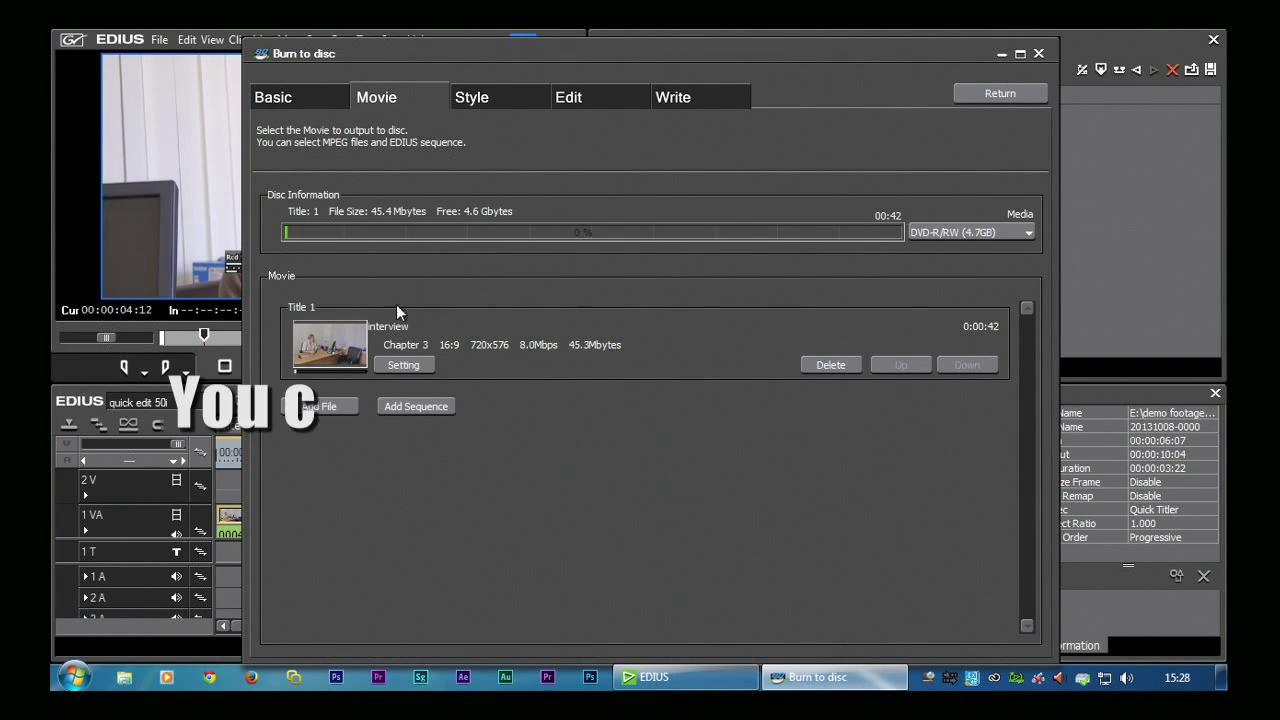
{"action": "left_click", "coordinate": [404, 365]}
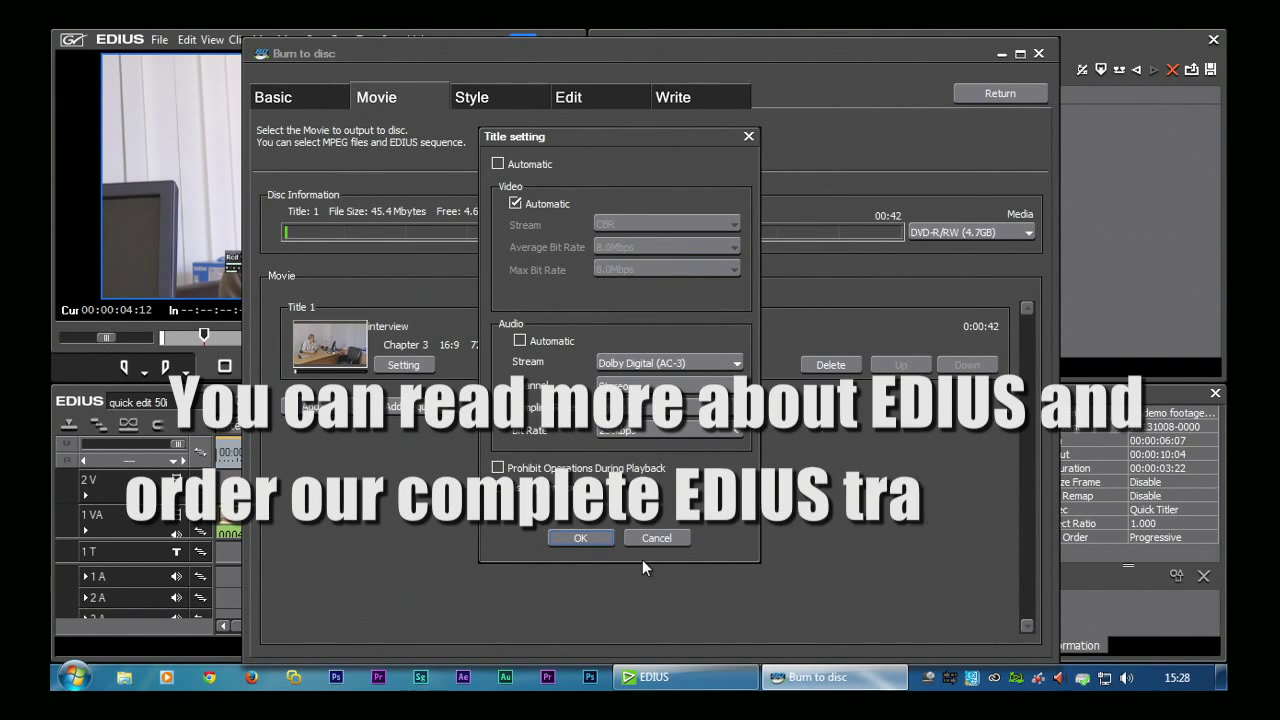
{"action": "left_click", "coordinate": [668, 540]}
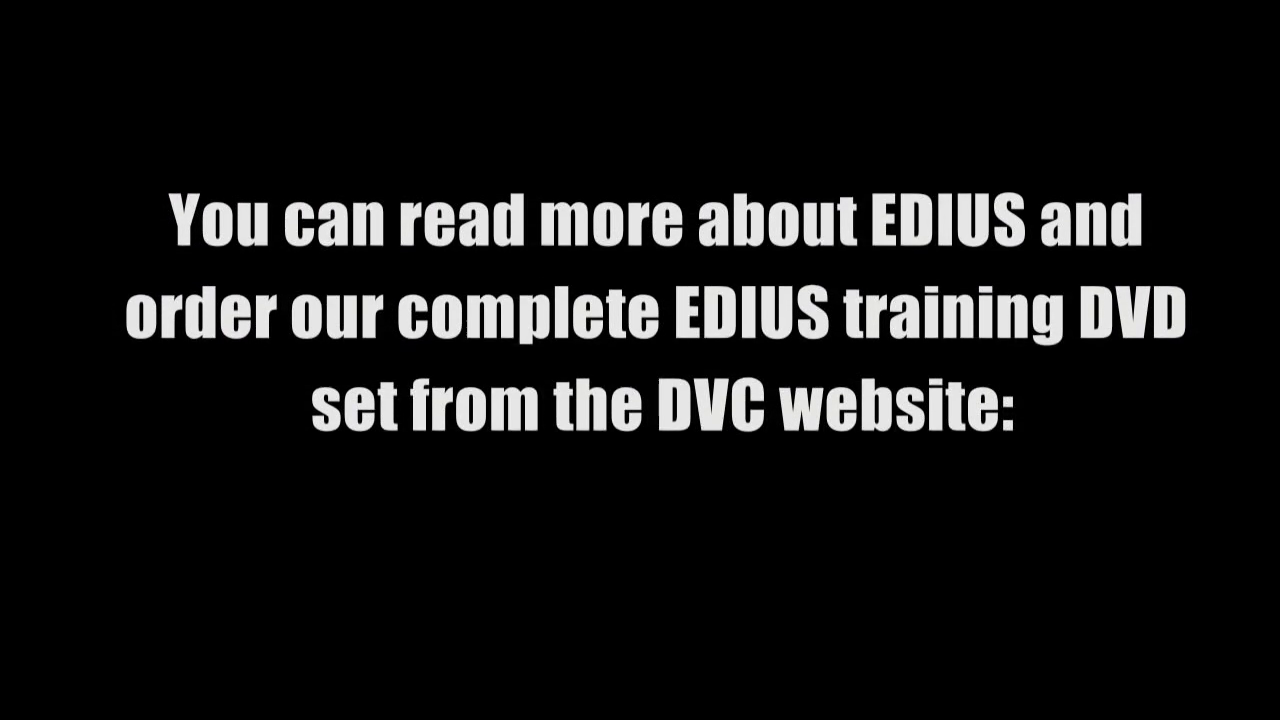